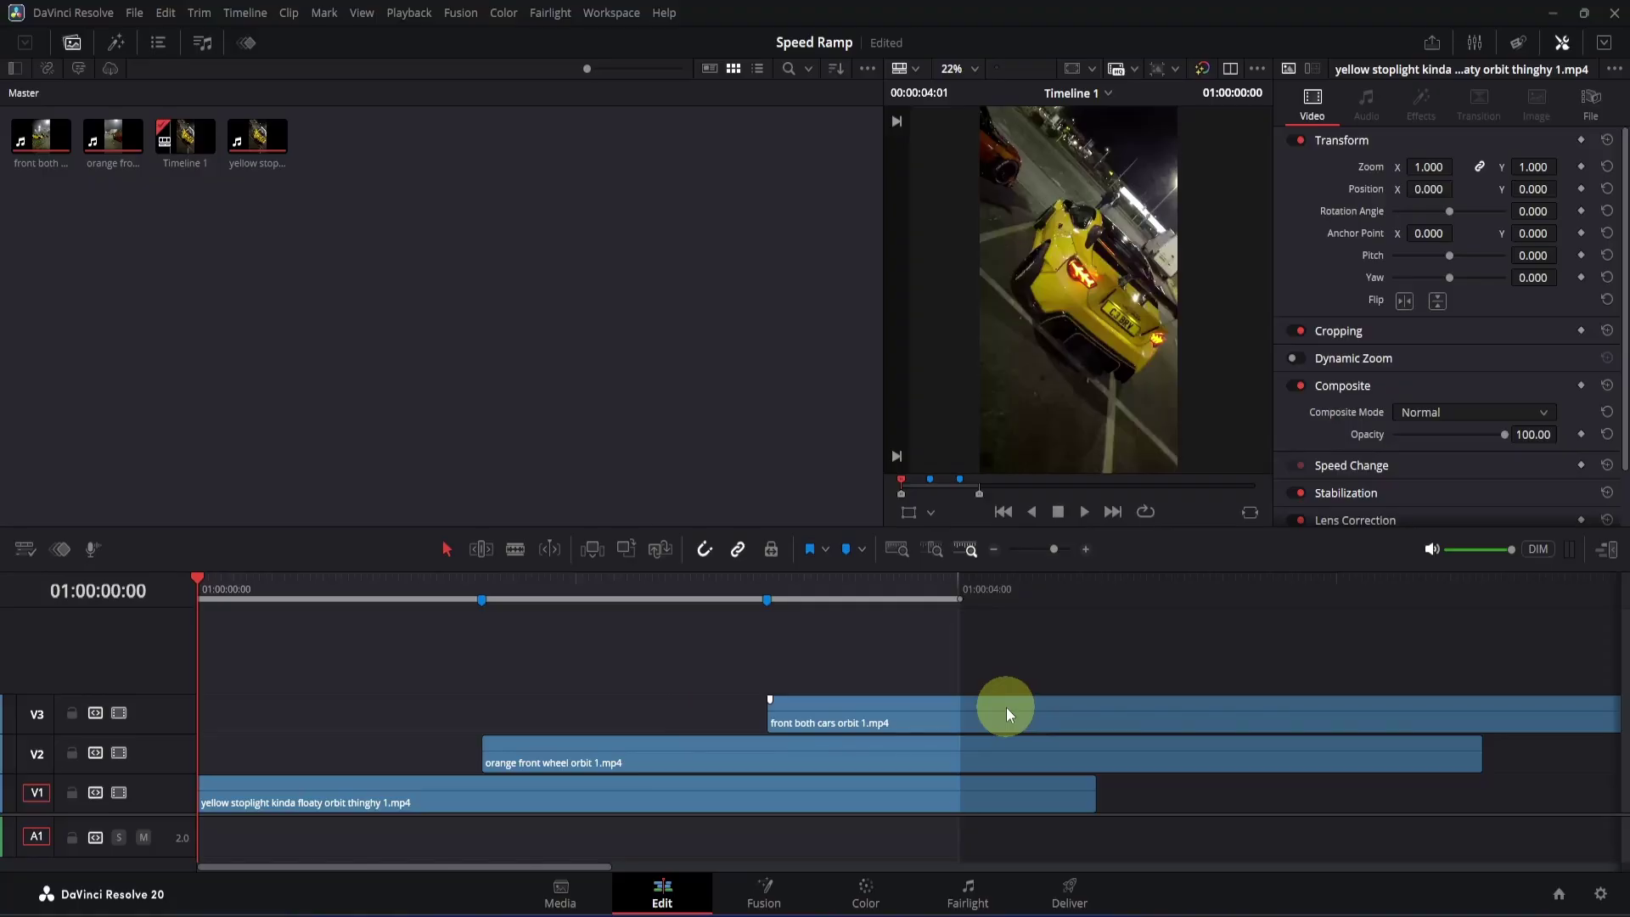
# - Park the playhead on the yellow stoplight clip on V1 and open it in Fusion
pyautogui.moveTo(257, 590); pyautogui.dragTo(277, 589)
pyautogui.click(764, 882)
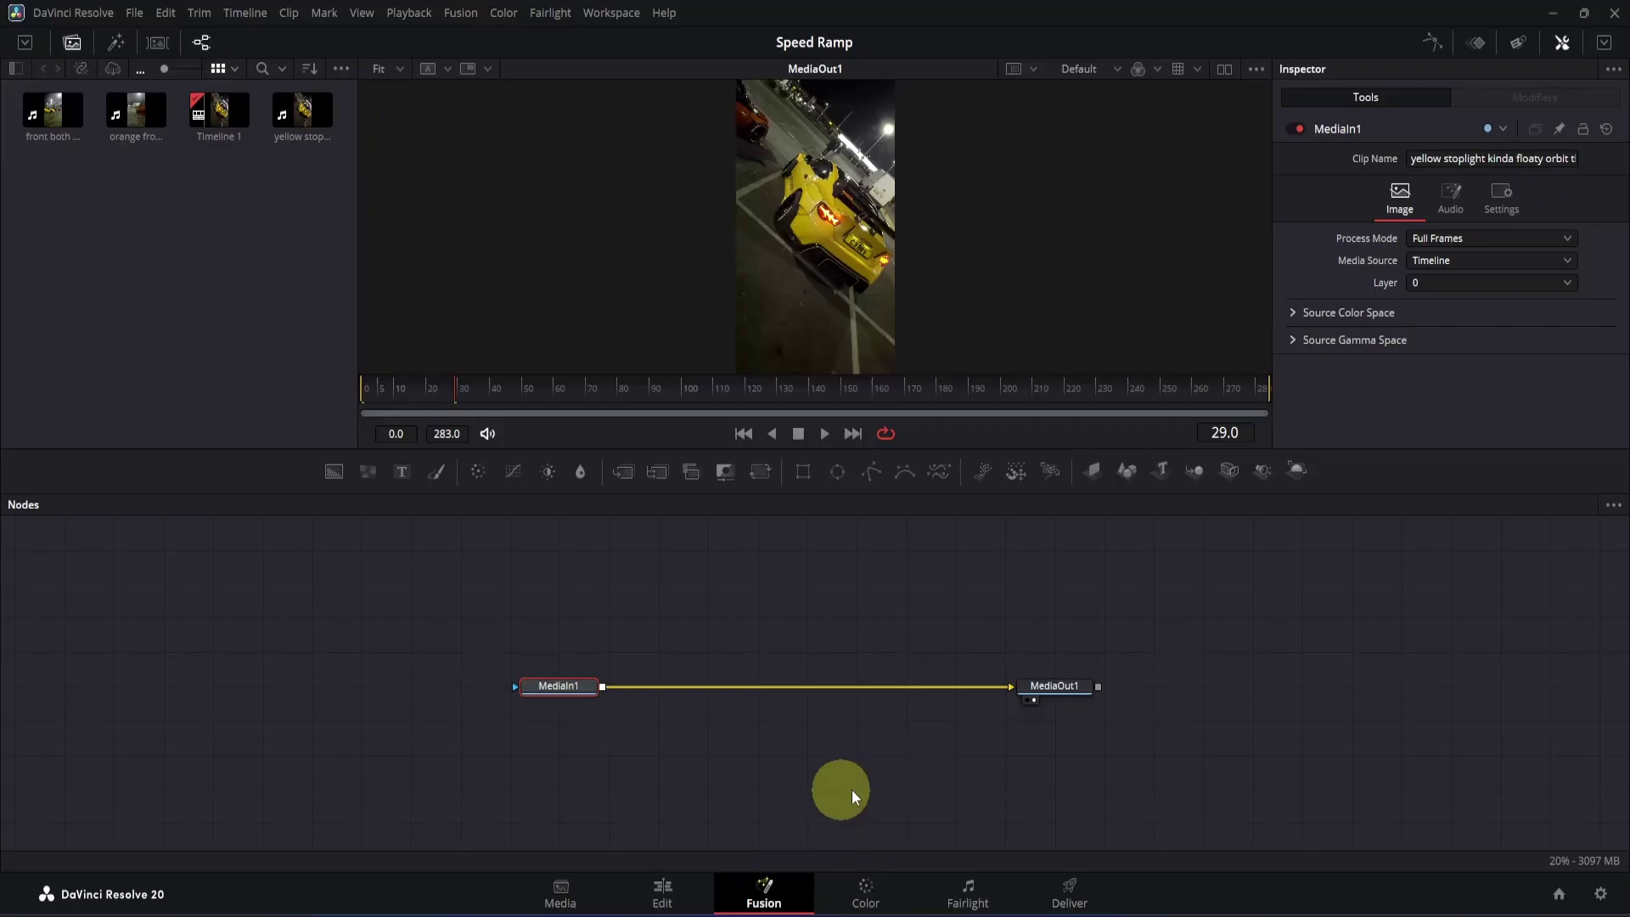
# - Show the Keyframes editor fitted to the MediaIn1 and MediaOut1 bars over frames 0–283
pyautogui.click(1482, 46)
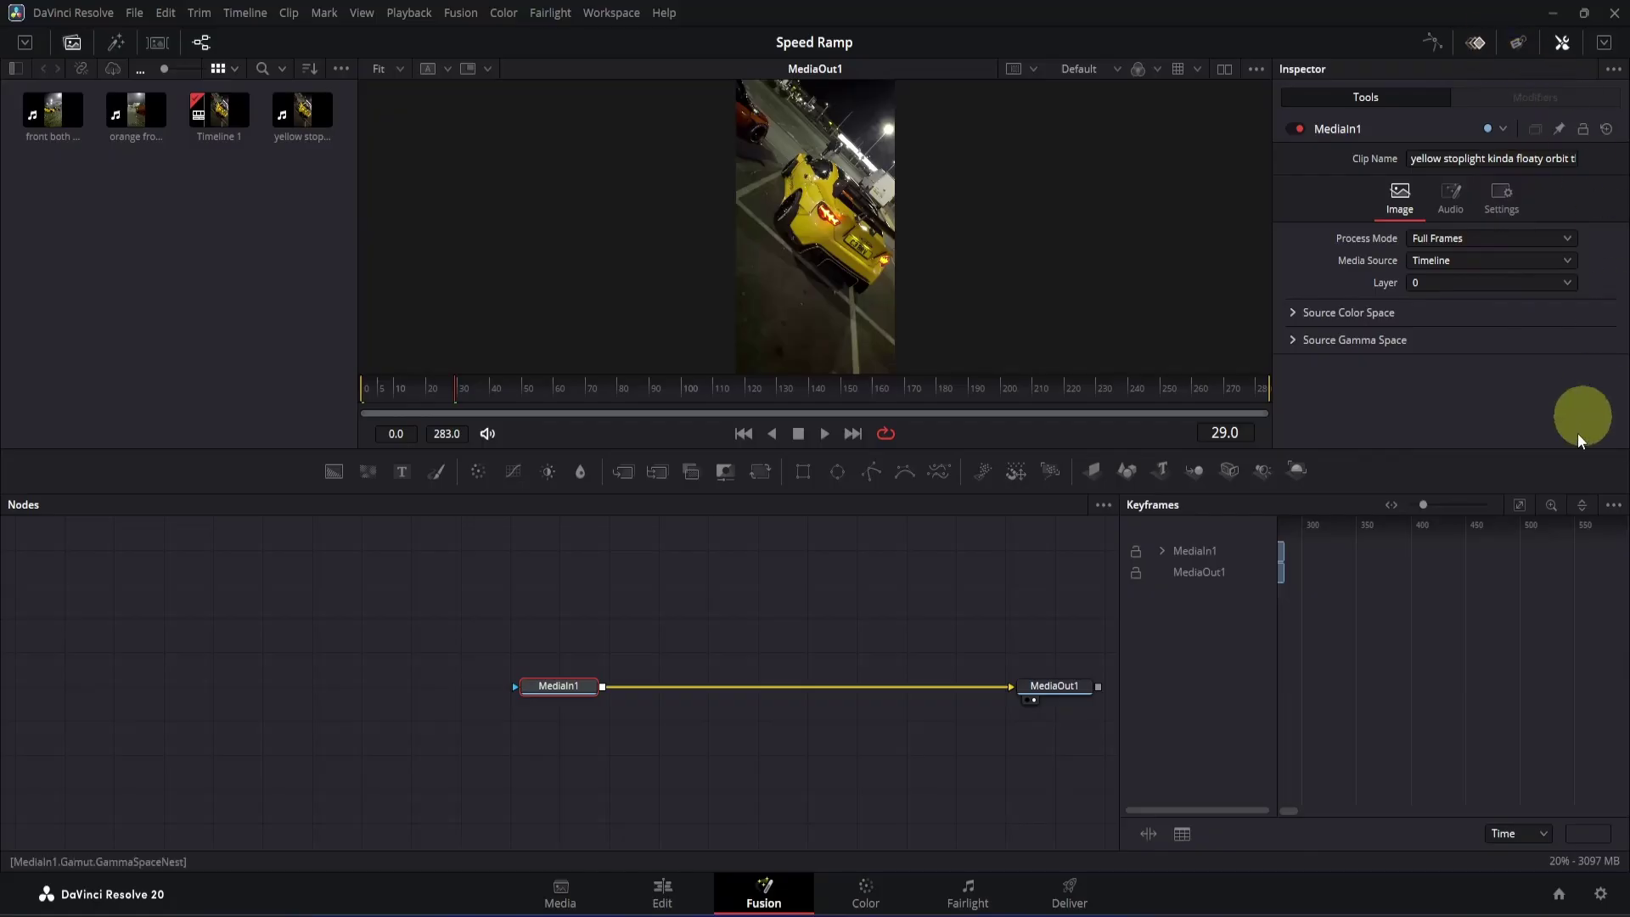
pyautogui.click(1519, 505)
pyautogui.moveTo(1485, 522); pyautogui.dragTo(1397, 533)
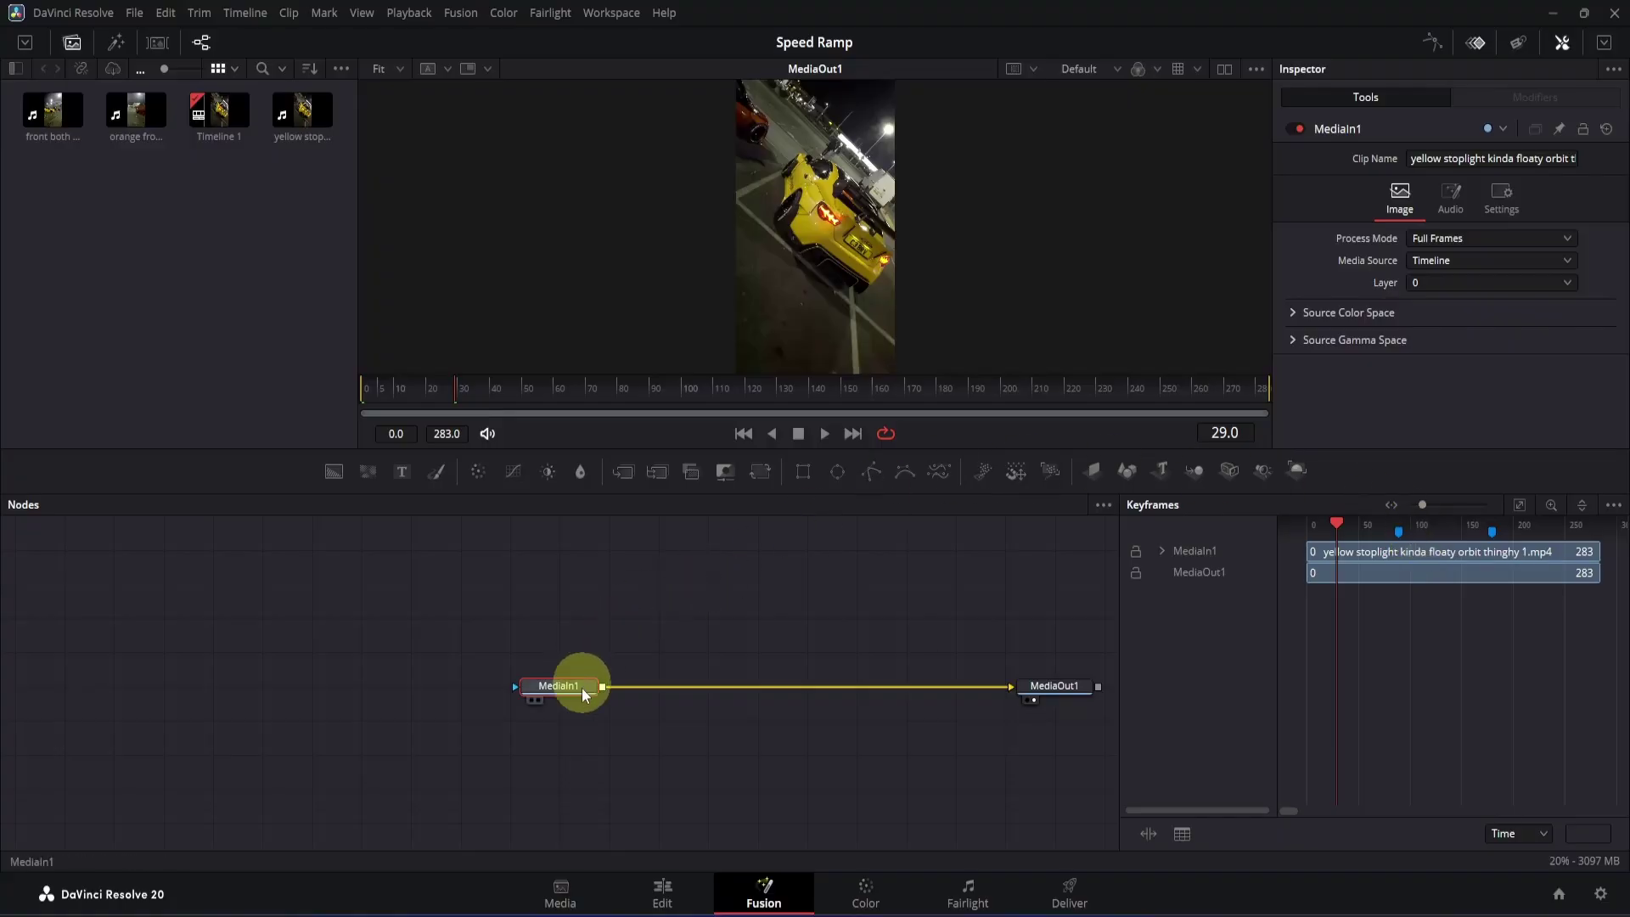
# - Insert a Time Stretcher after MediaIn1 and keyframe its Source Time at frame 0
pyautogui.hotkey('shift', 'space')
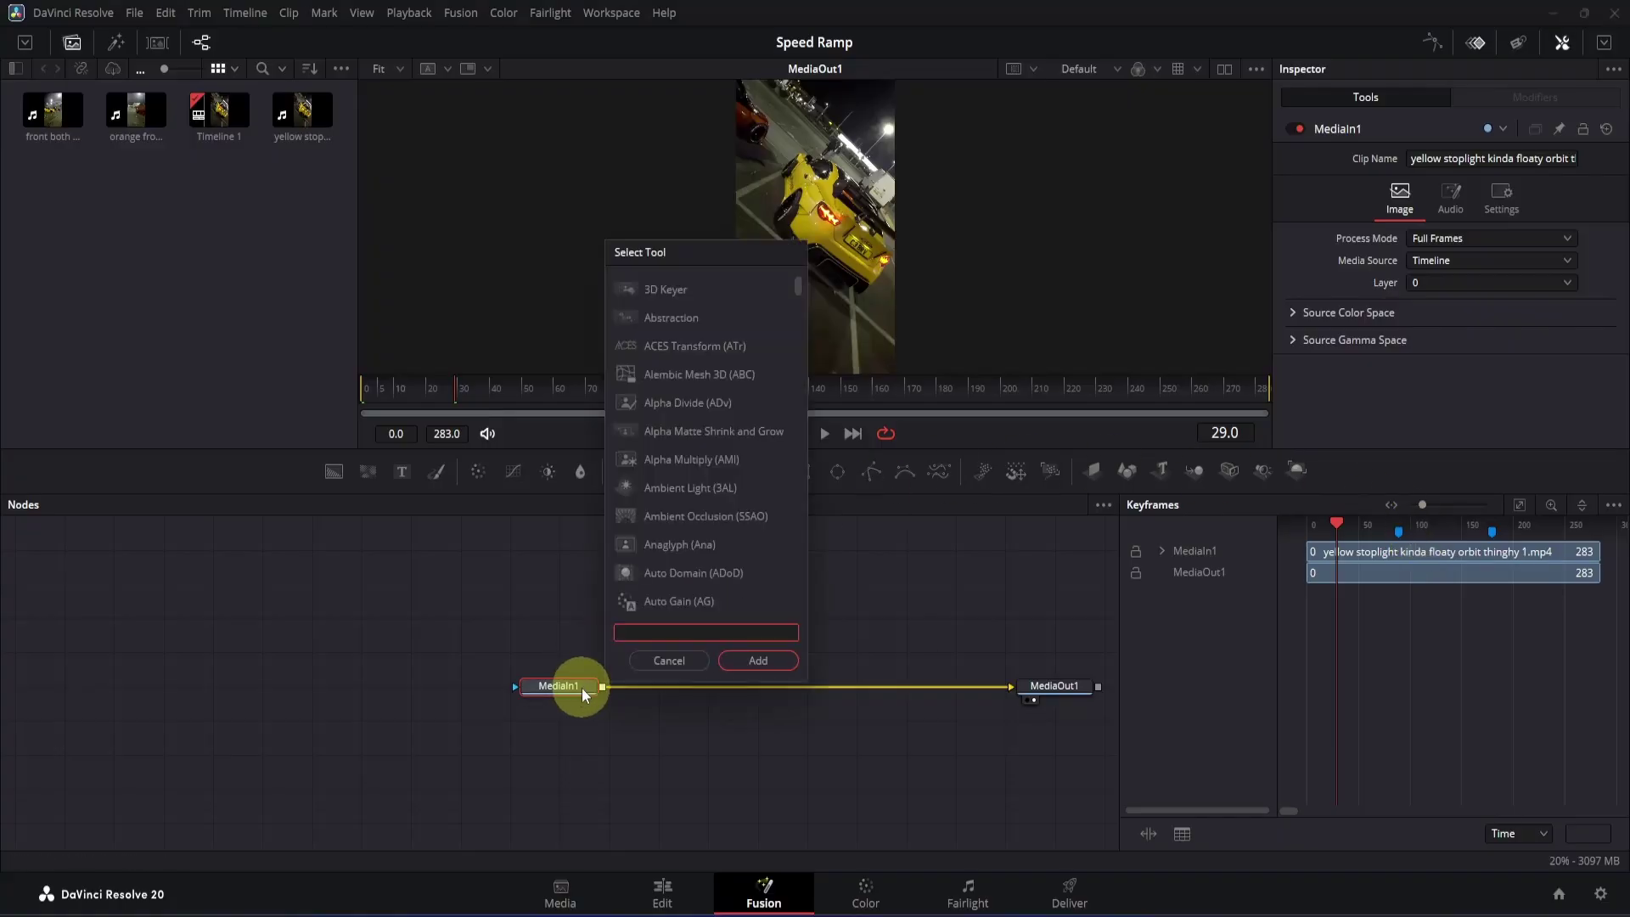
pyautogui.write('time stretcher')
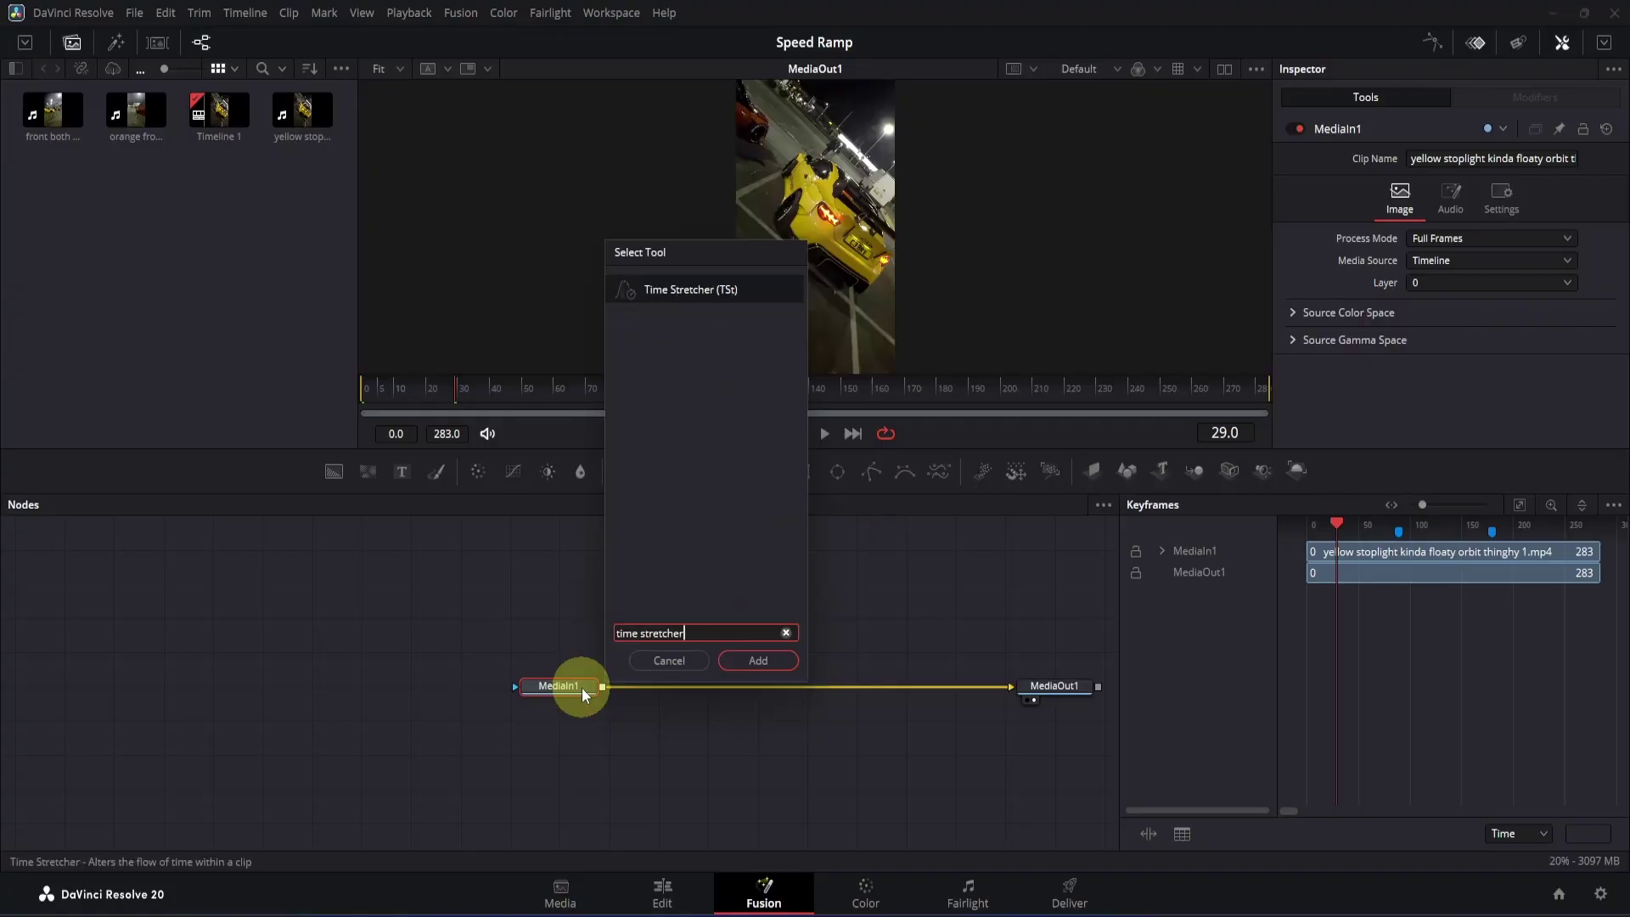
pyautogui.press('Return')
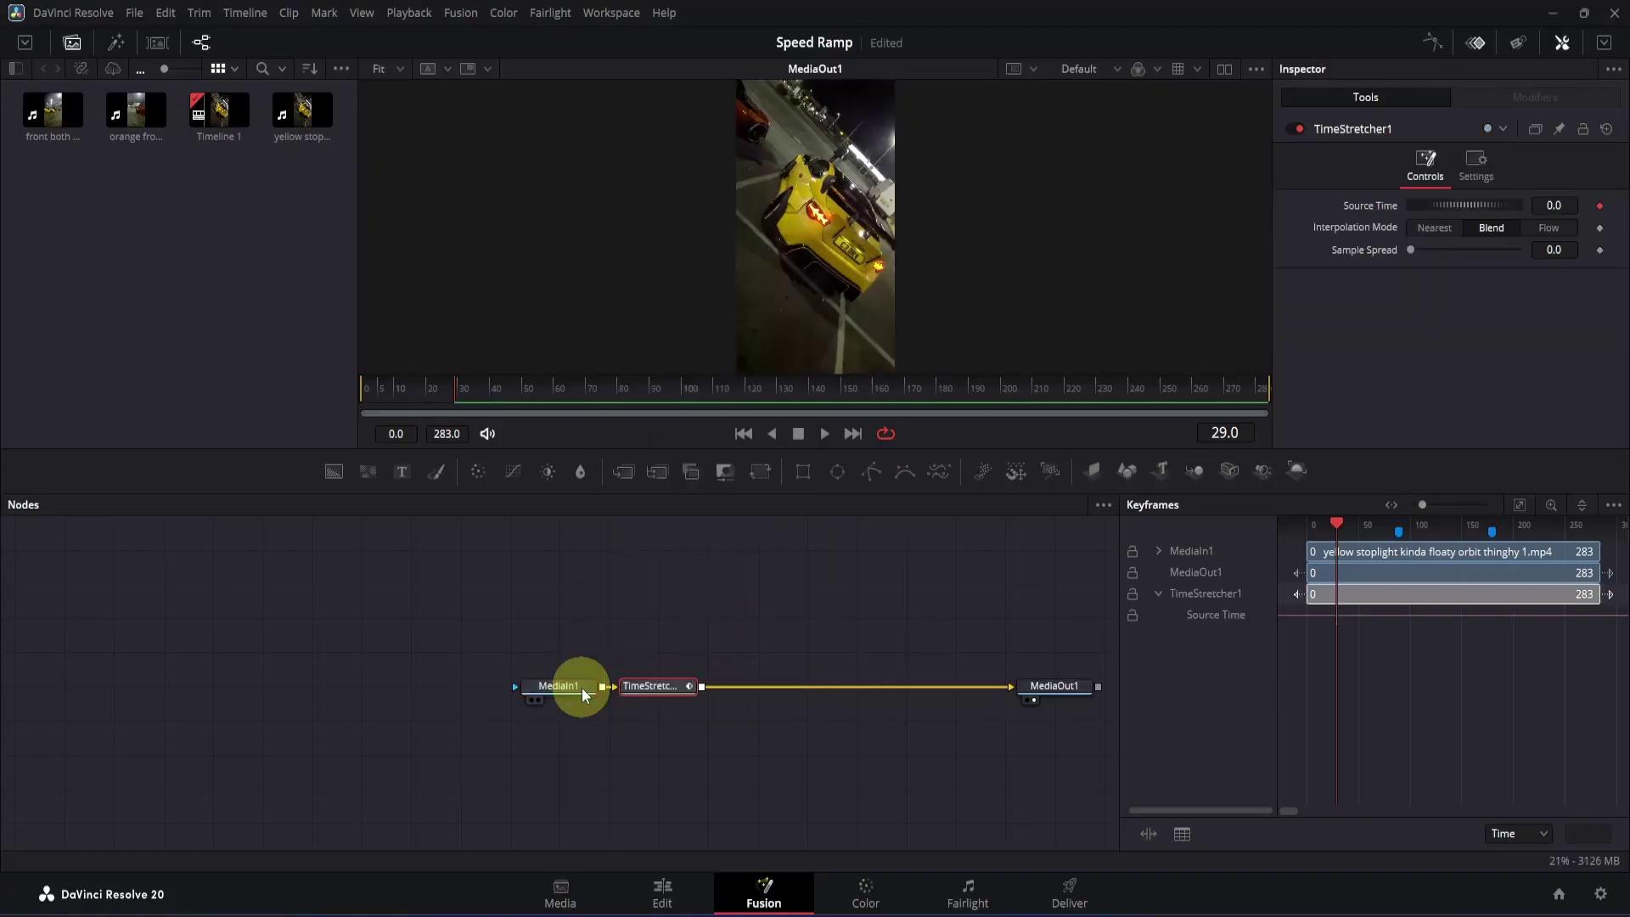
pyautogui.click(1599, 206)
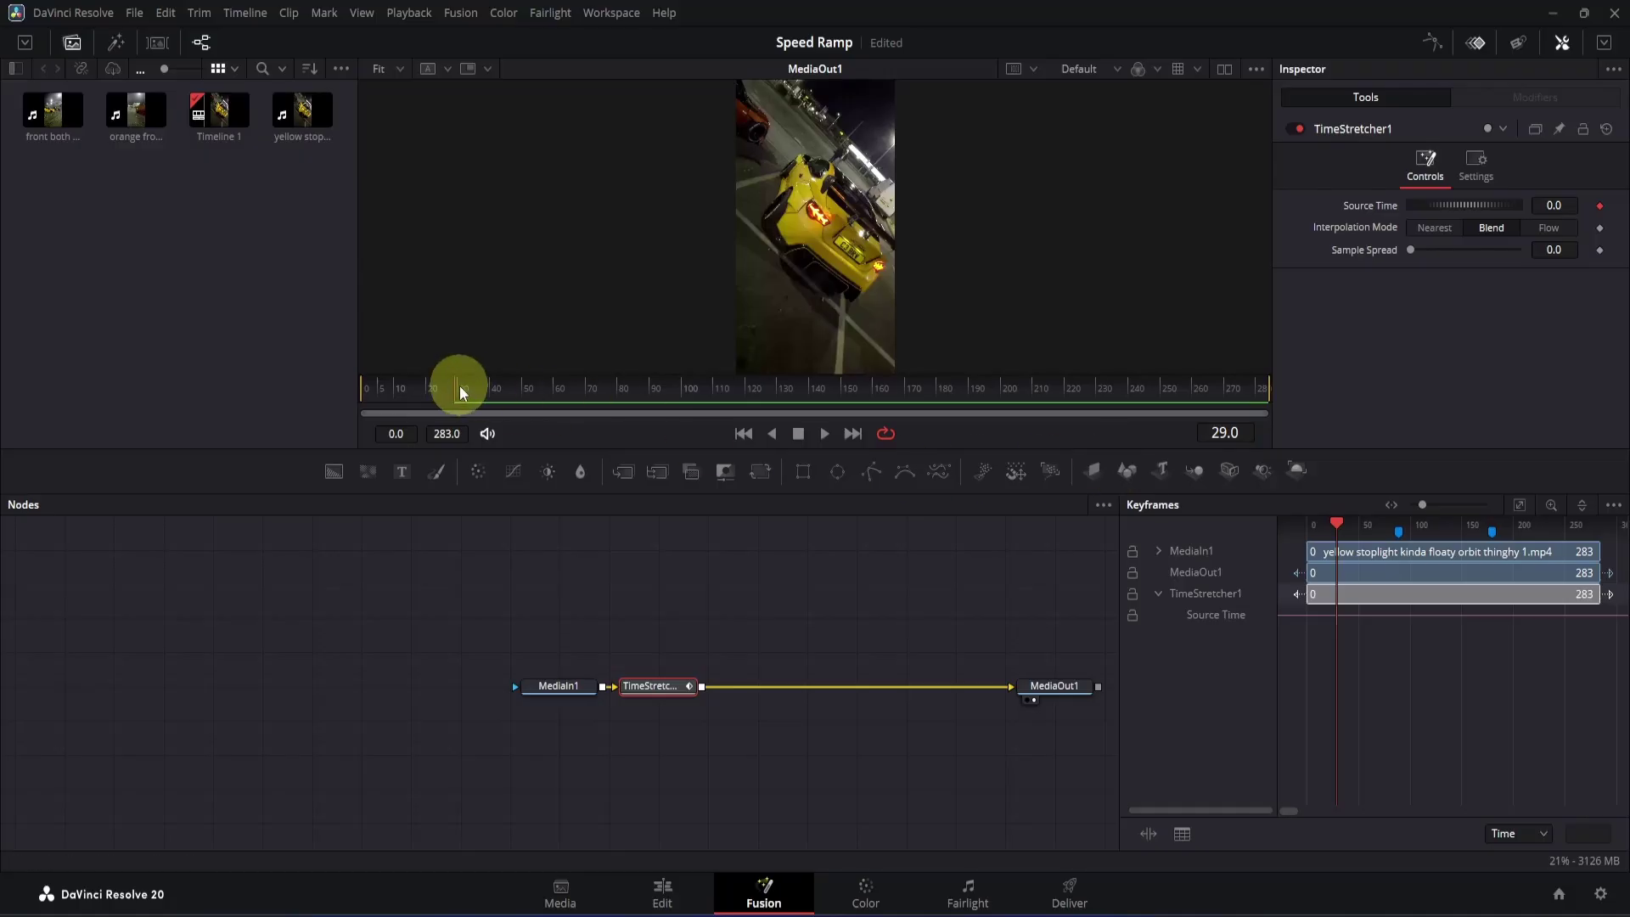
pyautogui.moveTo(460, 385); pyautogui.dragTo(343, 394)
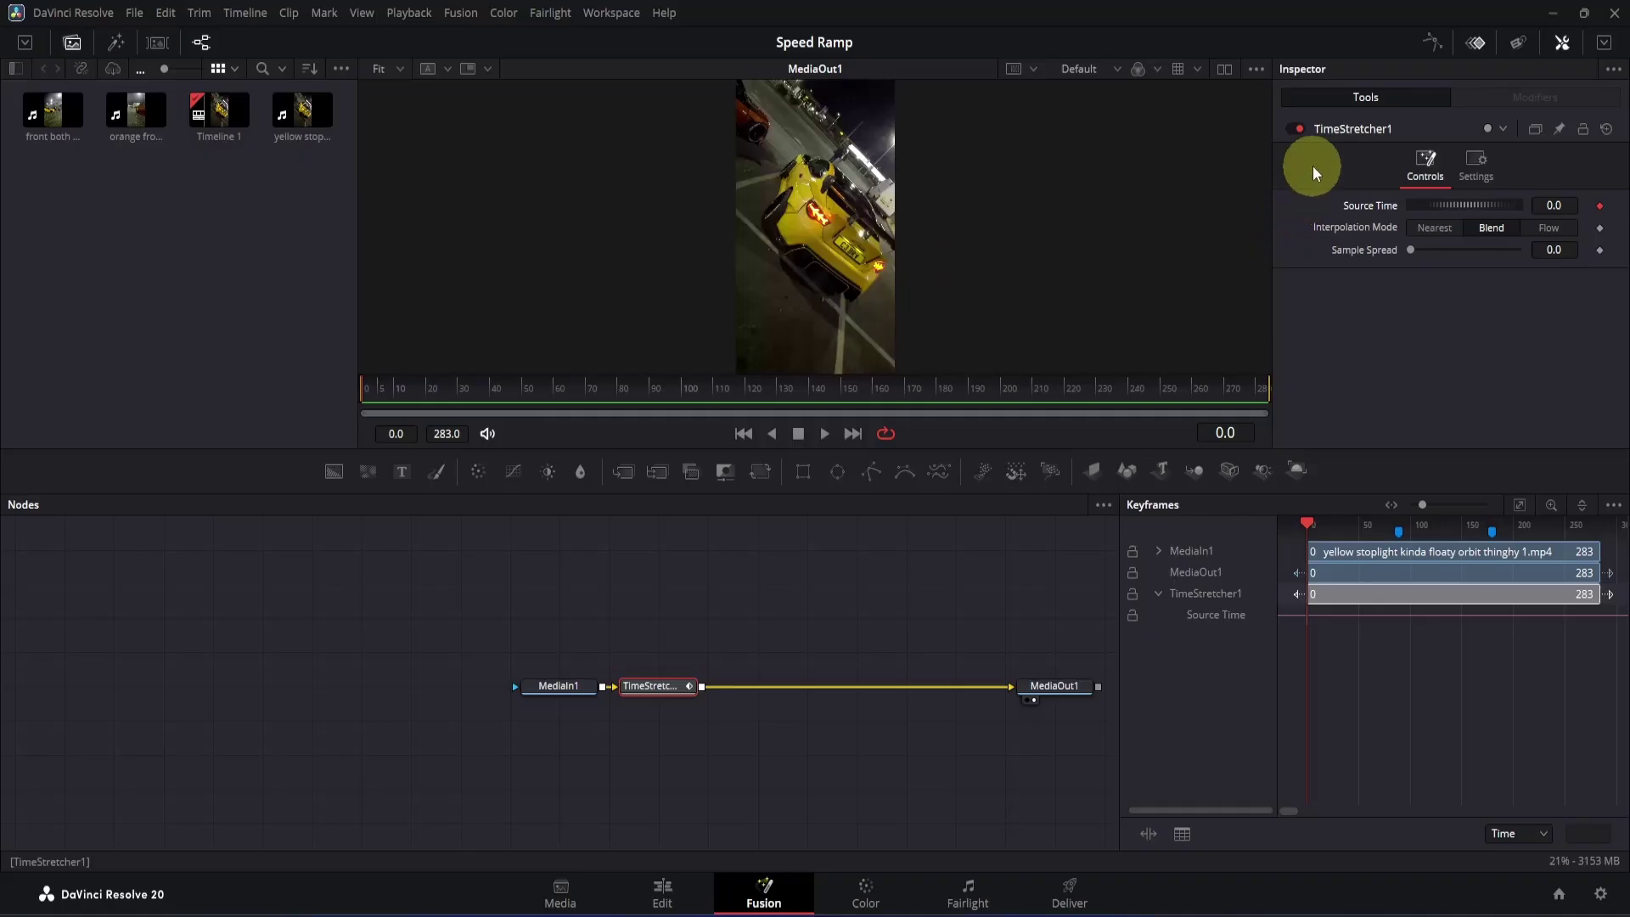
# - Check the original footage with TimeStretcher1 bypassed, then set Source Time to 60 at frame 0
pyautogui.click(1295, 129)
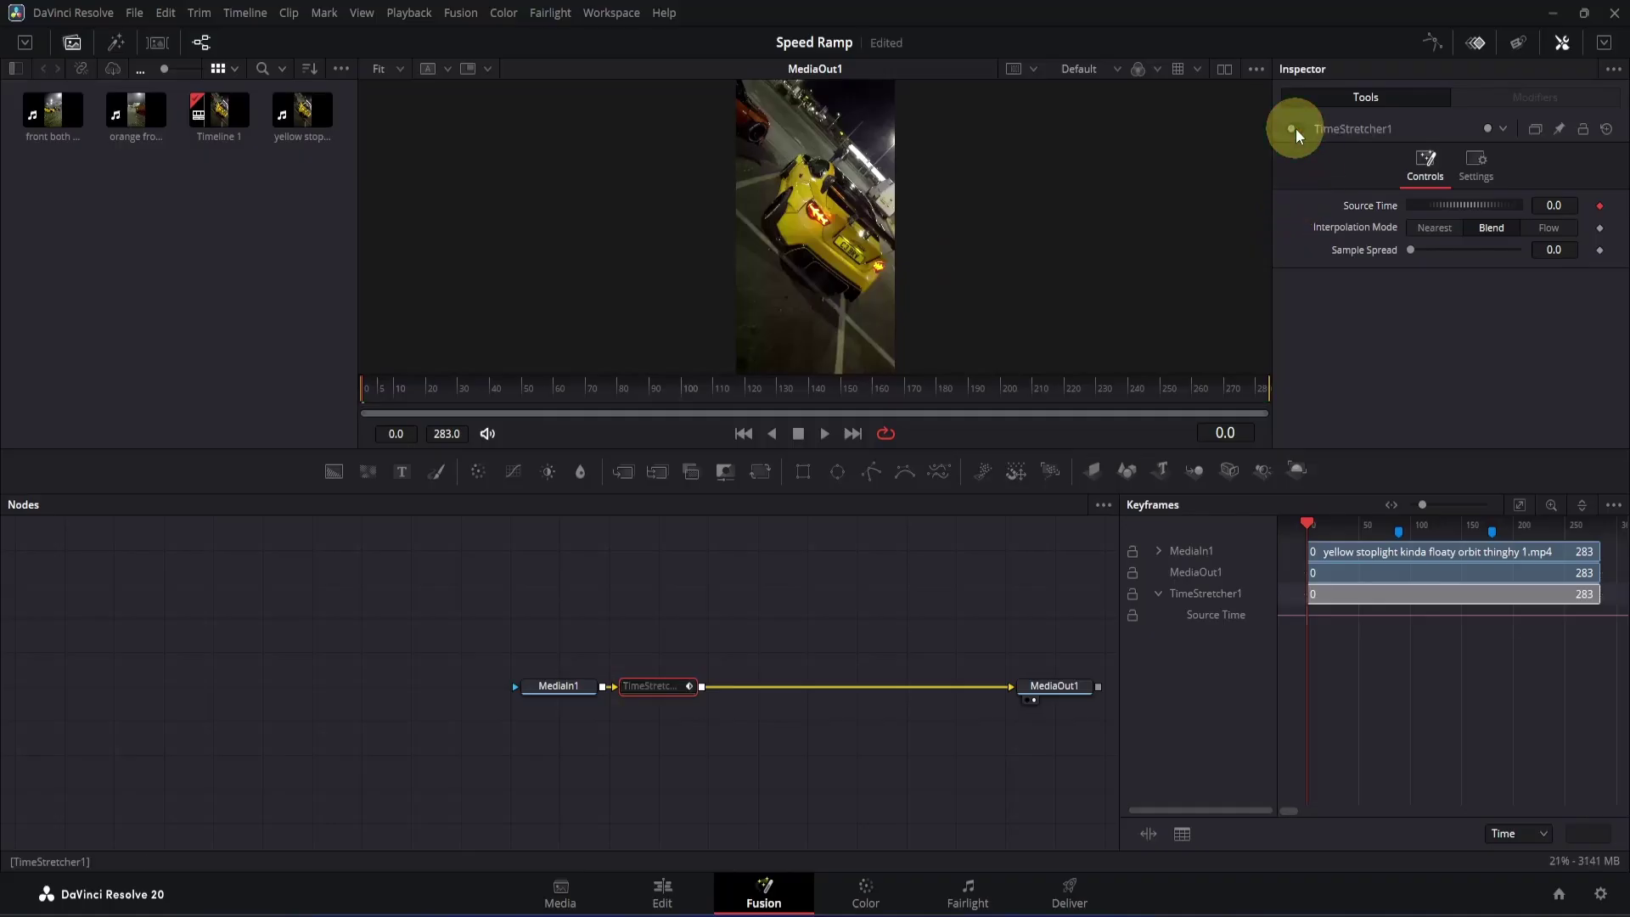
pyautogui.moveTo(389, 397); pyautogui.dragTo(556, 398)
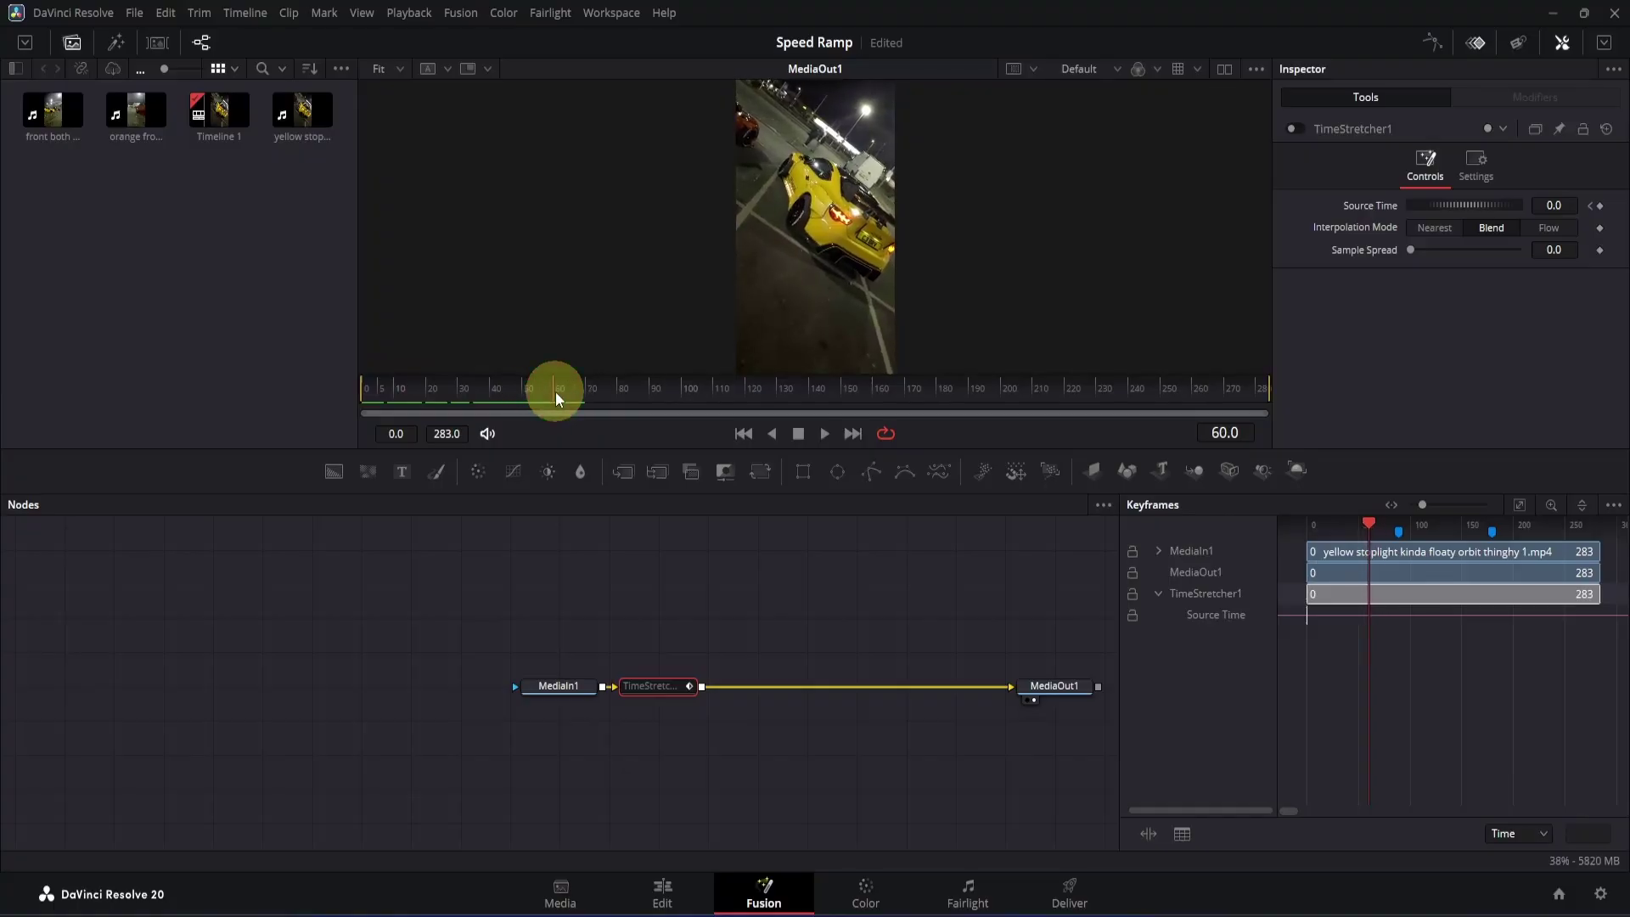
pyautogui.moveTo(556, 390); pyautogui.dragTo(350, 399)
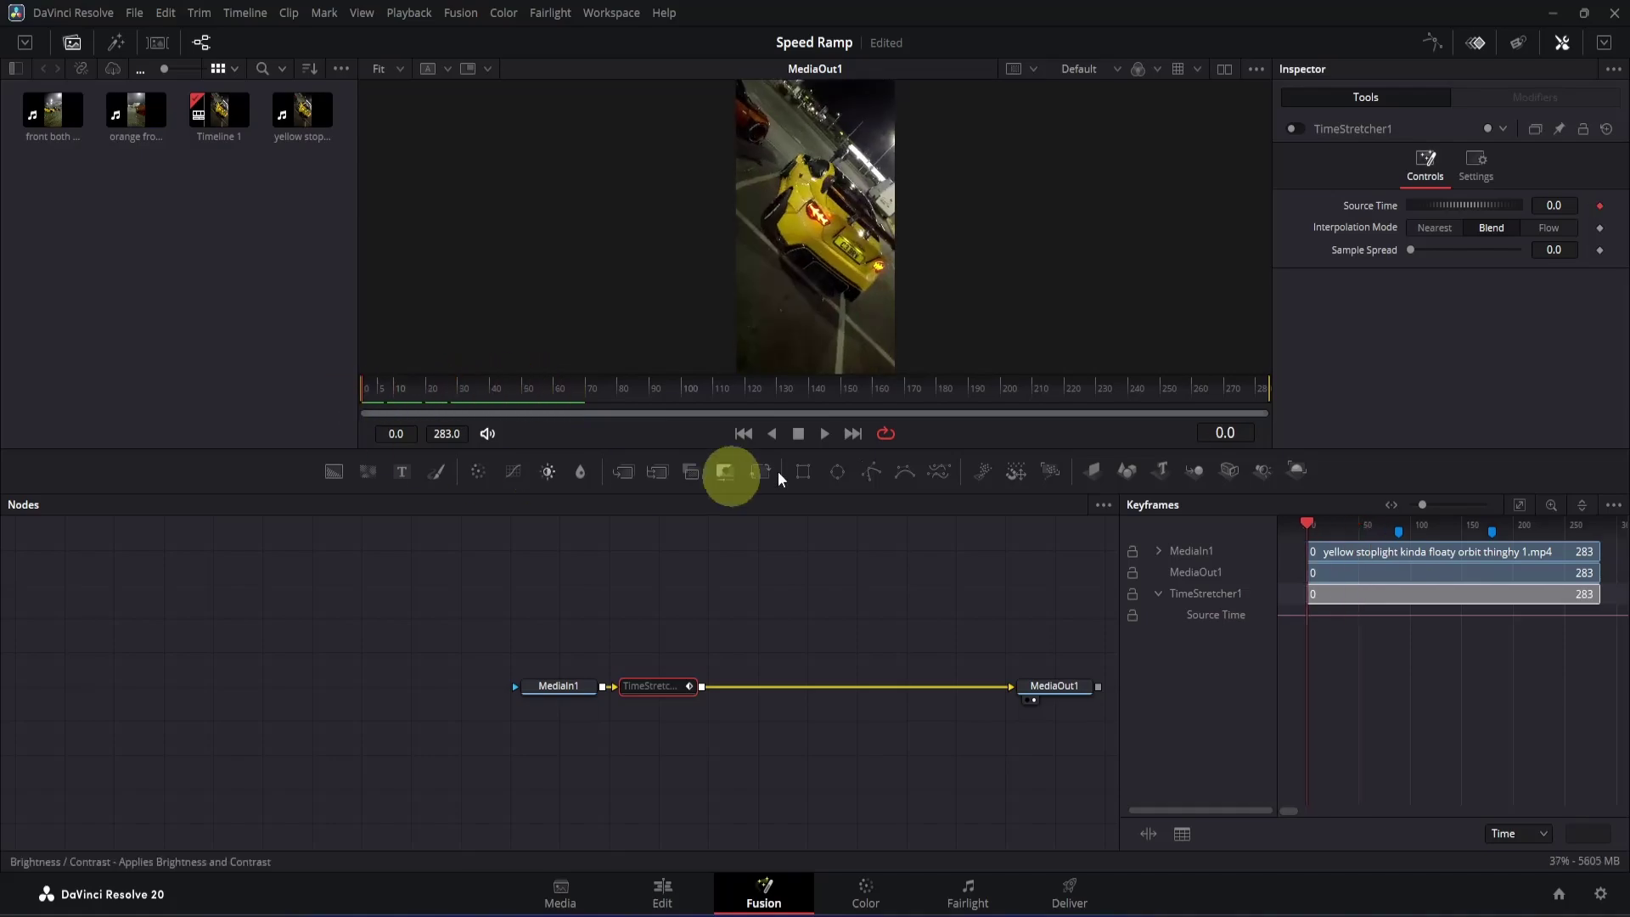
pyautogui.click(1296, 128)
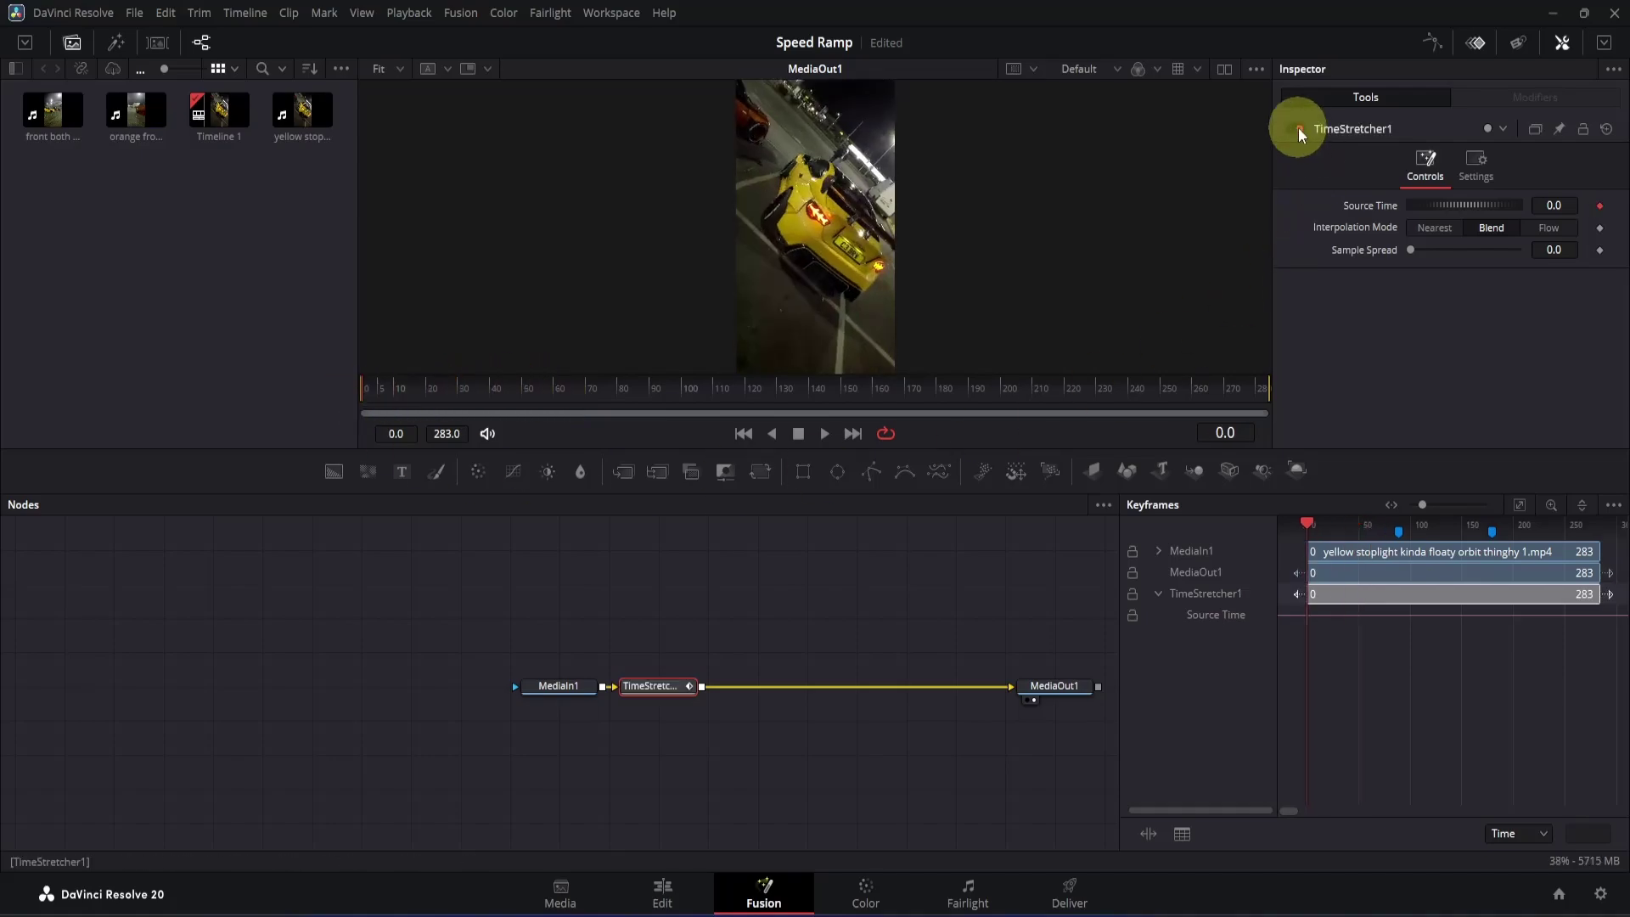
pyautogui.click(1562, 207)
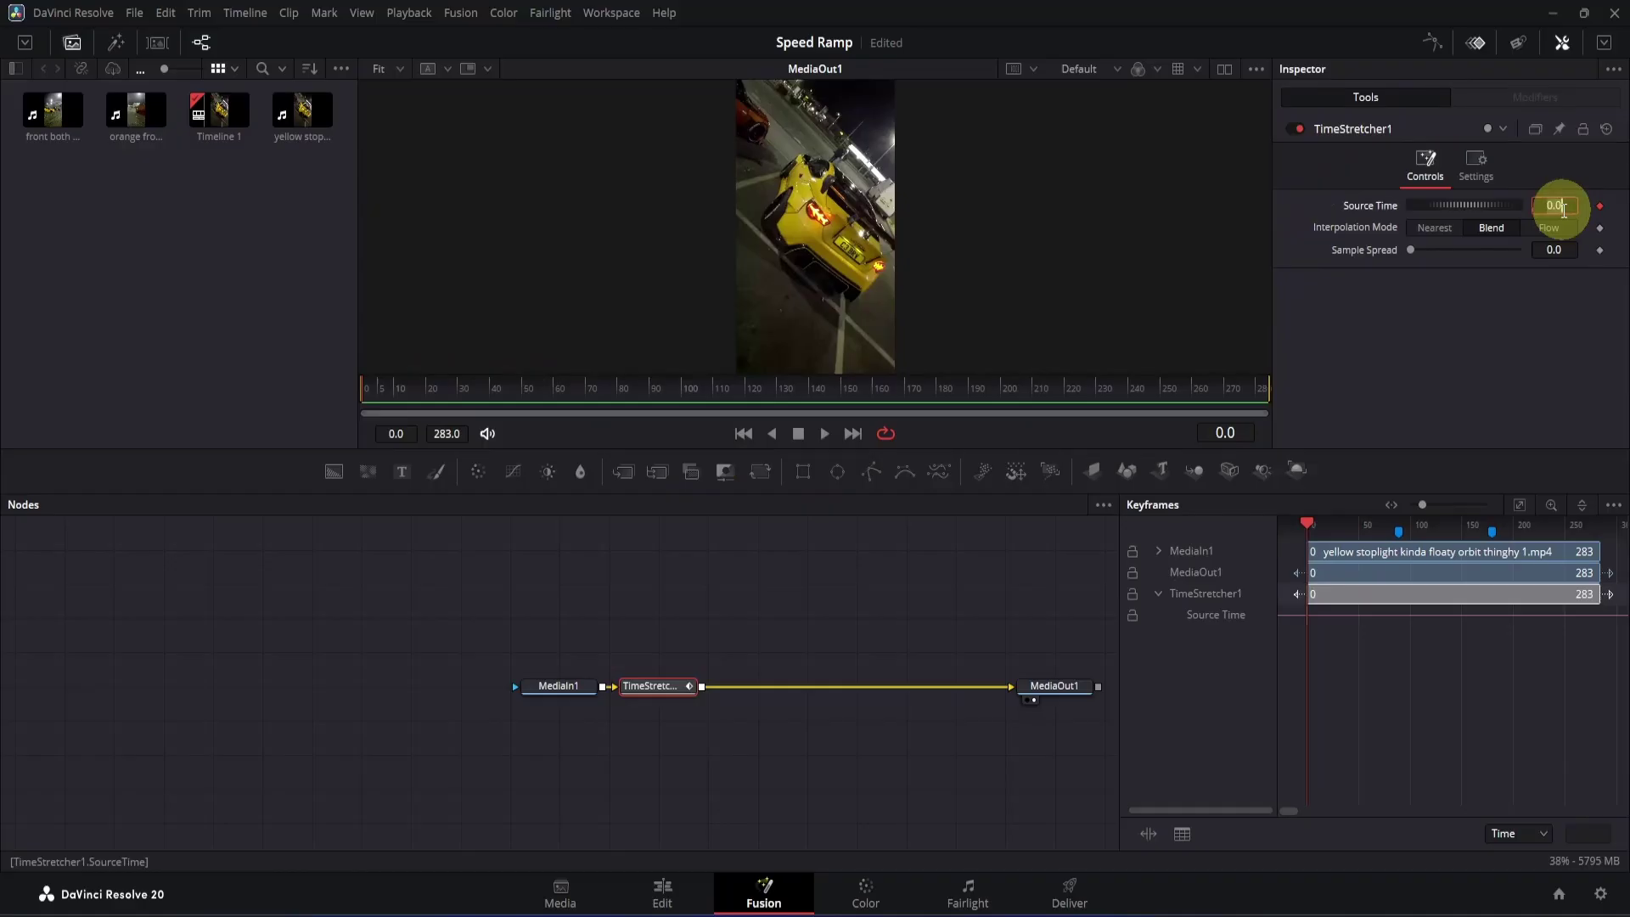
pyautogui.write('60')
pyautogui.press('Return')
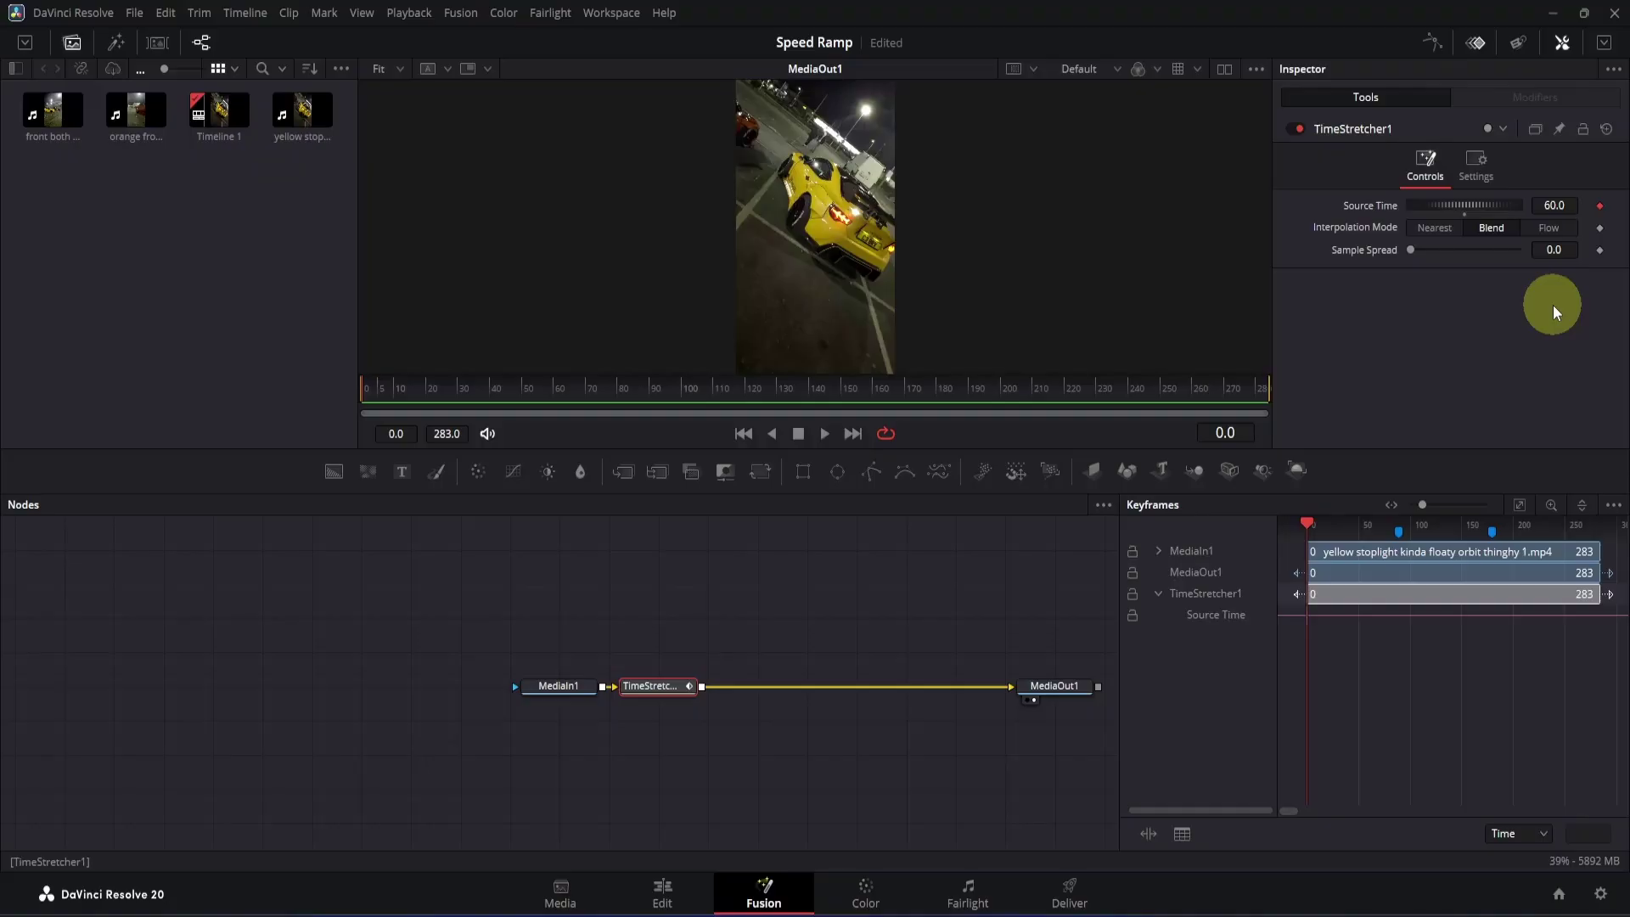
# - Find frame 200 in the bypassed footage, then key Source Time to 200 at frame 90
pyautogui.click(1291, 131)
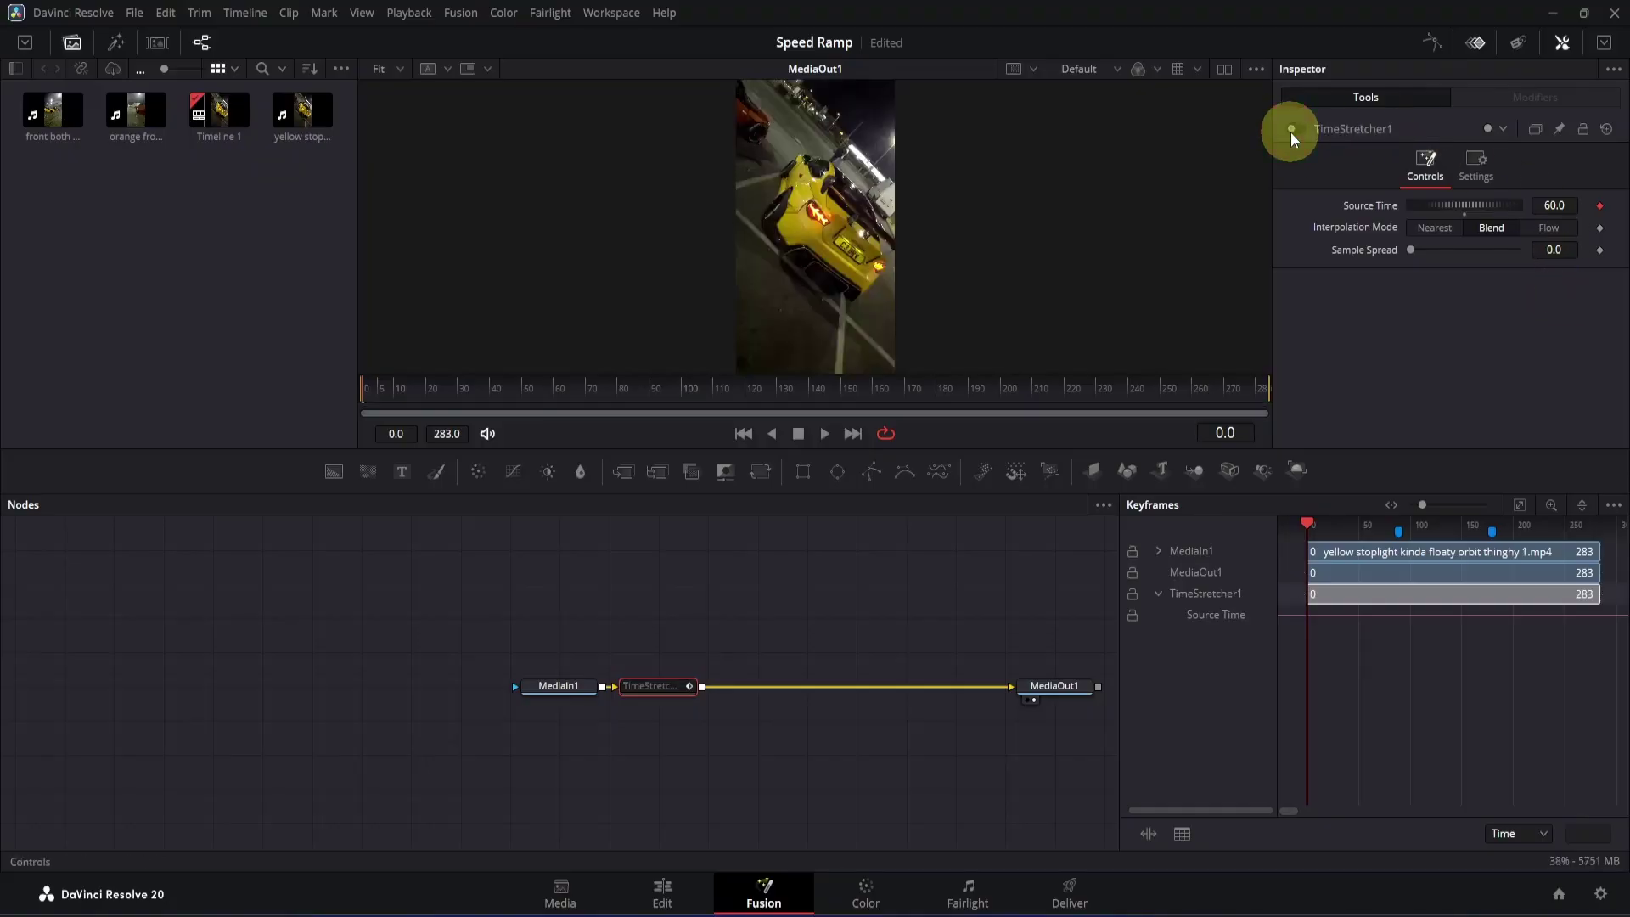
pyautogui.moveTo(603, 392); pyautogui.dragTo(1001, 396)
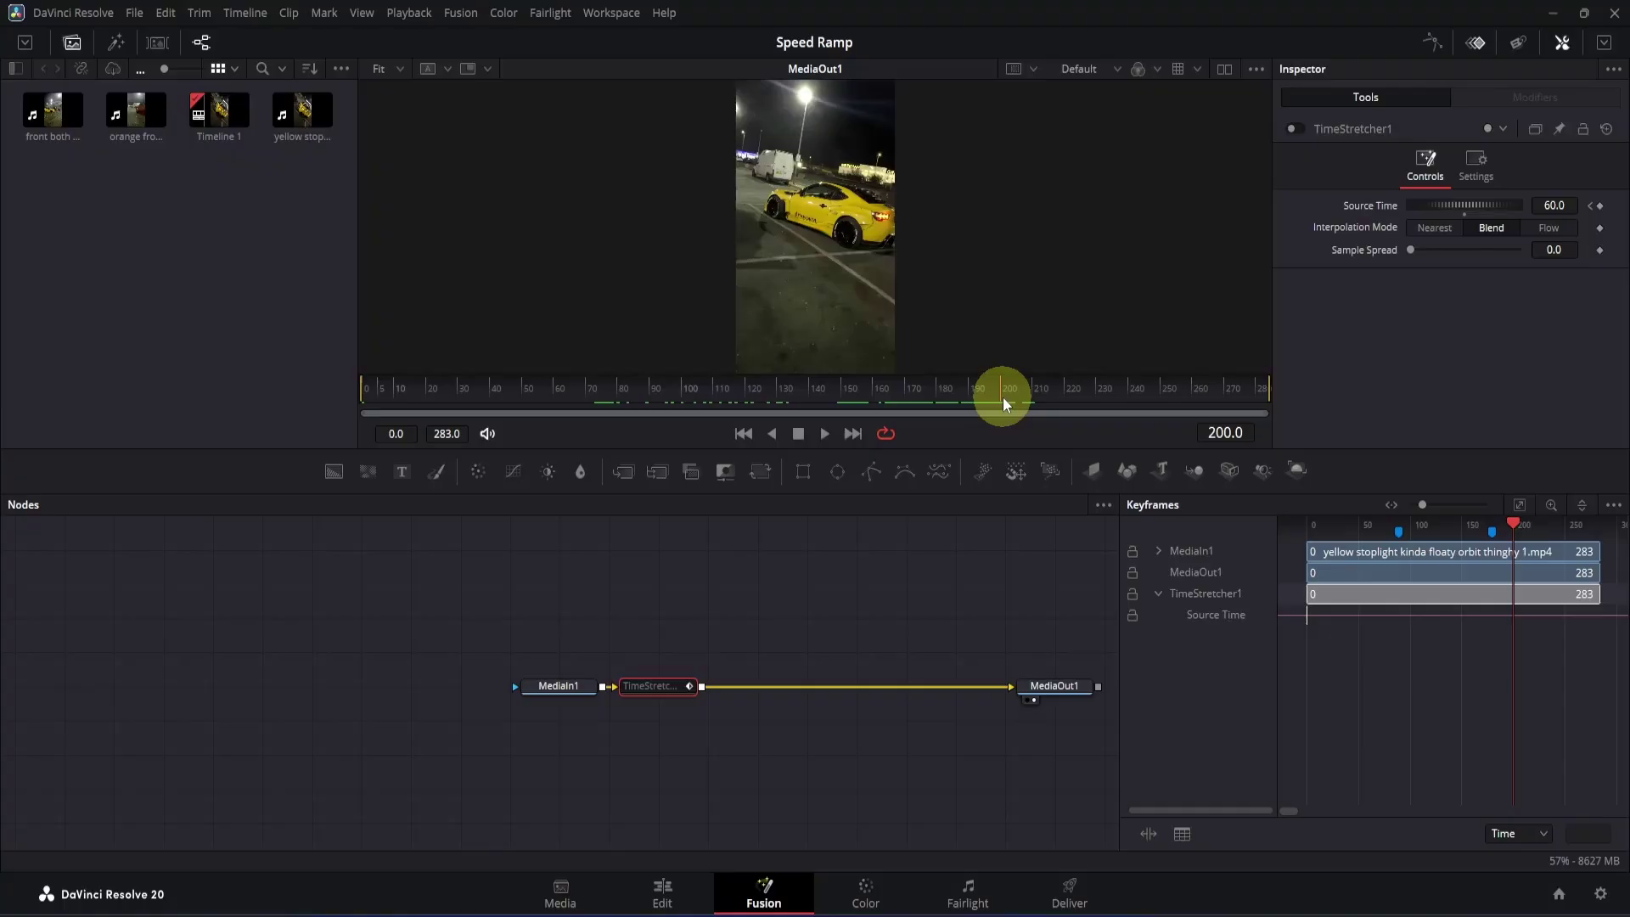
pyautogui.moveTo(721, 395); pyautogui.dragTo(652, 394)
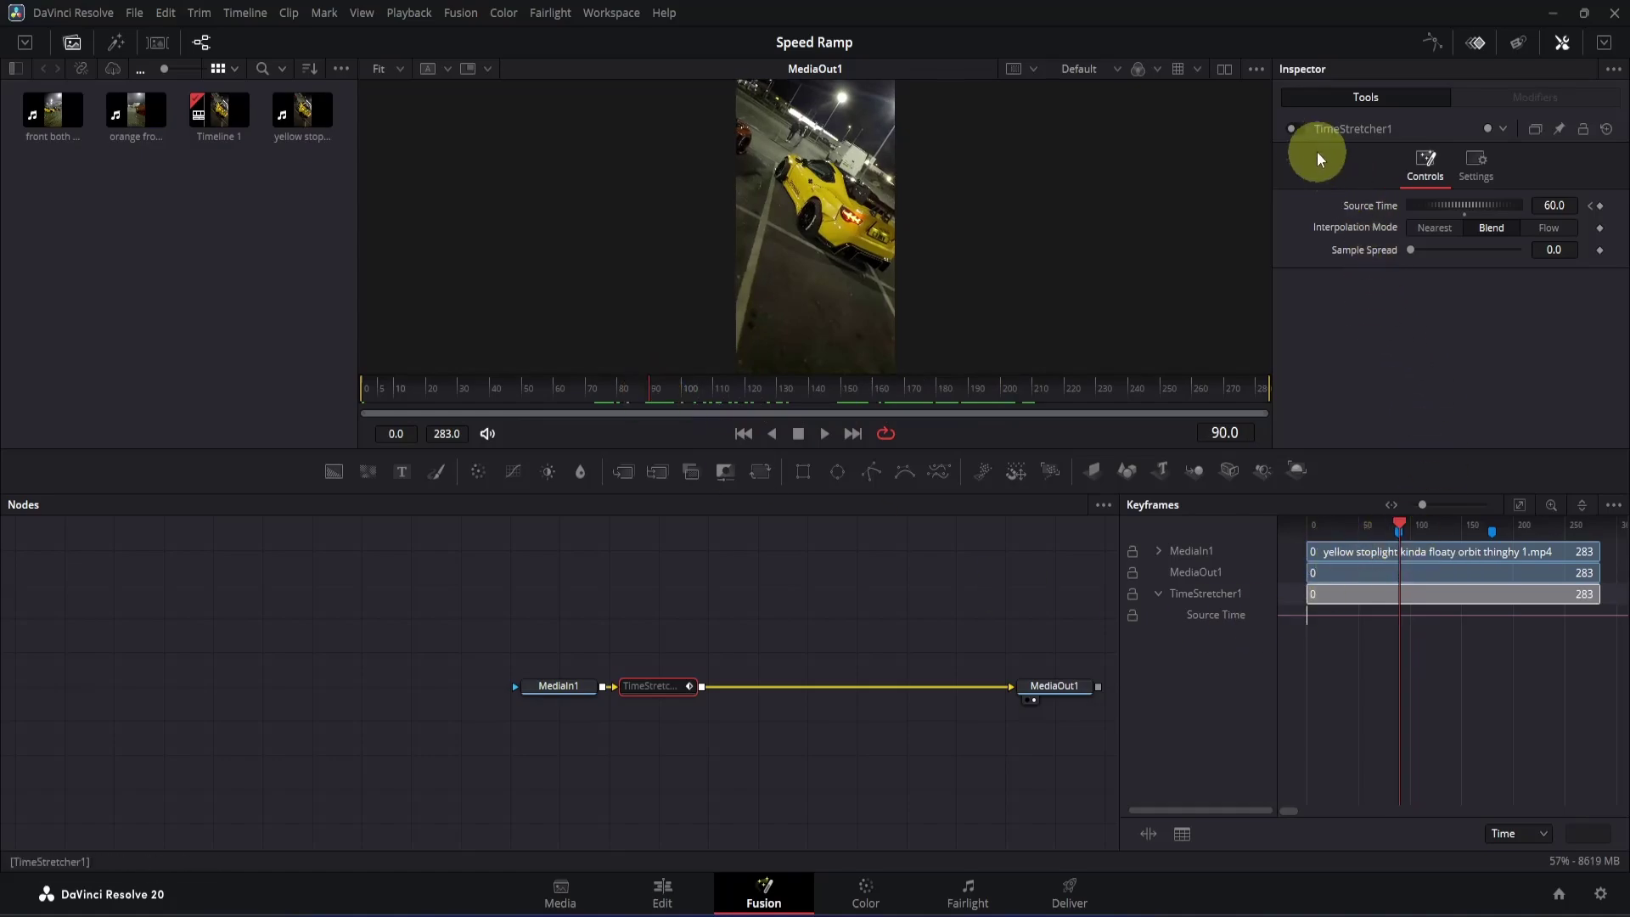
pyautogui.click(1293, 129)
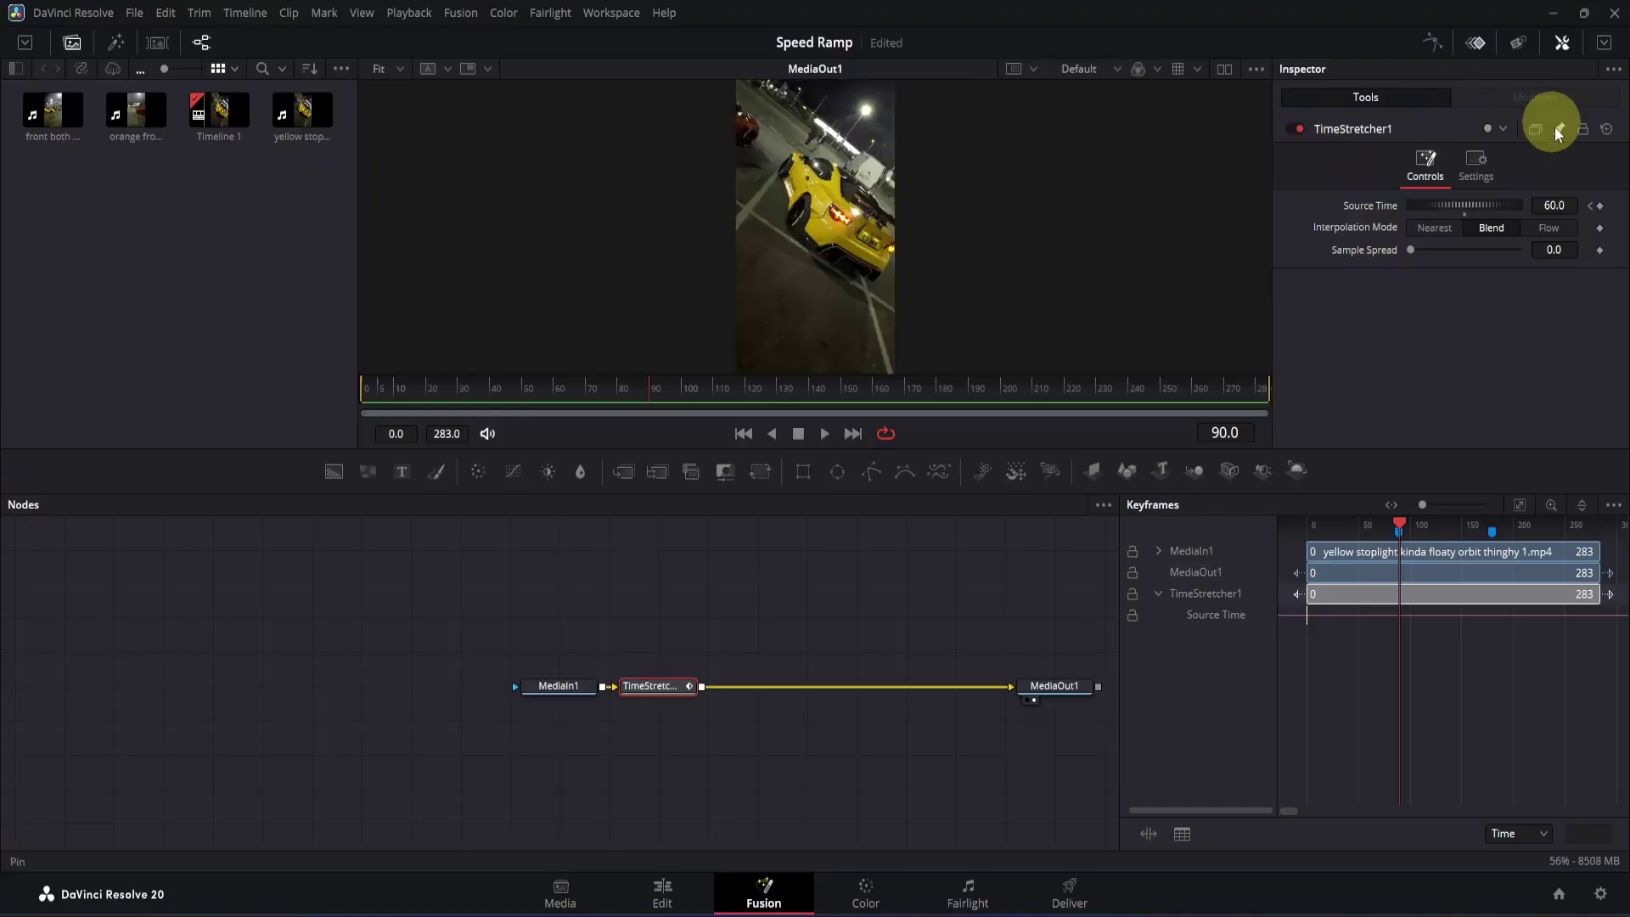
pyautogui.click(1570, 205)
pyautogui.write('200')
pyautogui.press('Return')
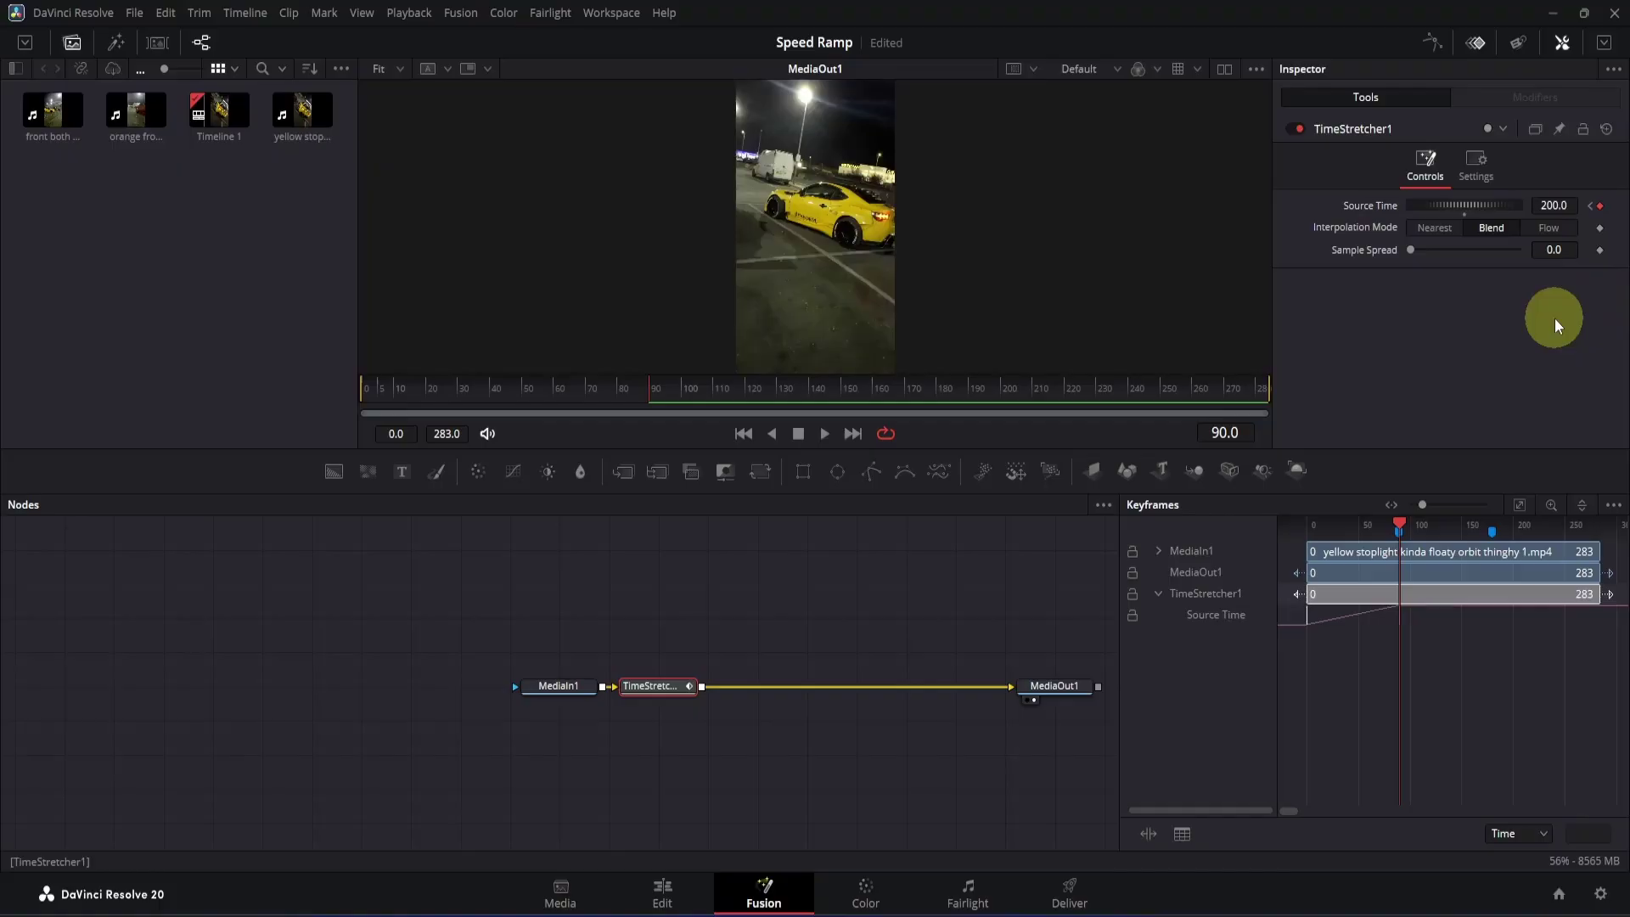
# - Show the Source Time curve in the Spline editor, fit it, and smooth both keyframes
pyautogui.click(1432, 44)
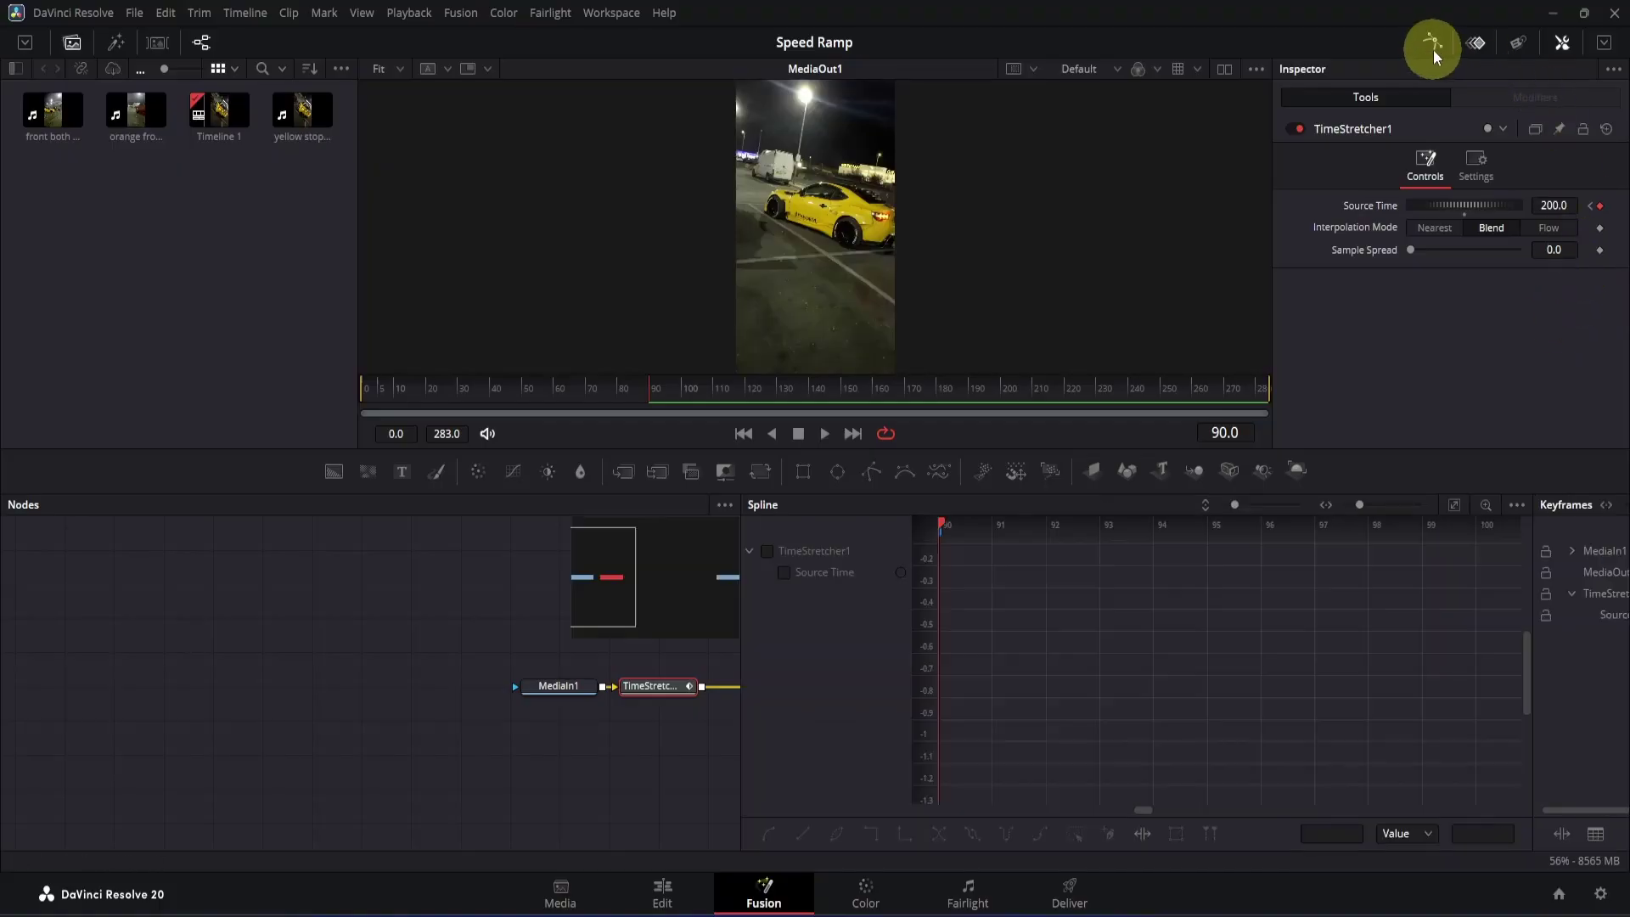
pyautogui.click(784, 572)
pyautogui.click(1455, 506)
pyautogui.moveTo(1495, 546); pyautogui.dragTo(1416, 603)
pyautogui.moveTo(1235, 685); pyautogui.dragTo(957, 803)
pyautogui.hotkey('shift', 's')
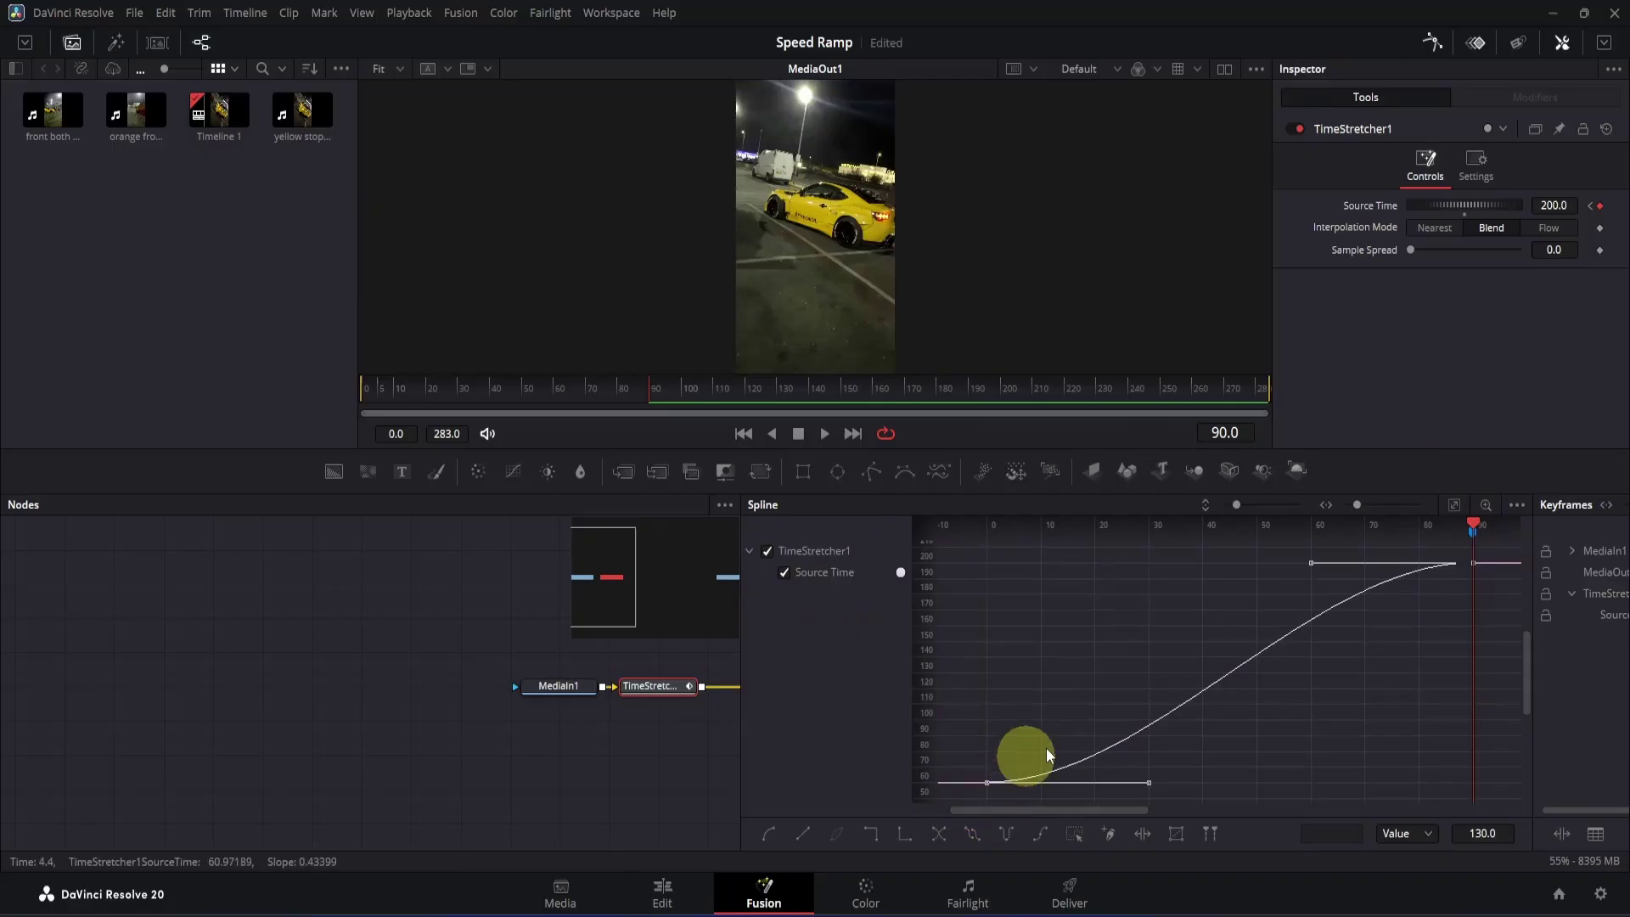
# - Drag the Bézier handles so the curve rises steeply at both ends and flattens mid-way
pyautogui.moveTo(1147, 784); pyautogui.dragTo(1030, 630)
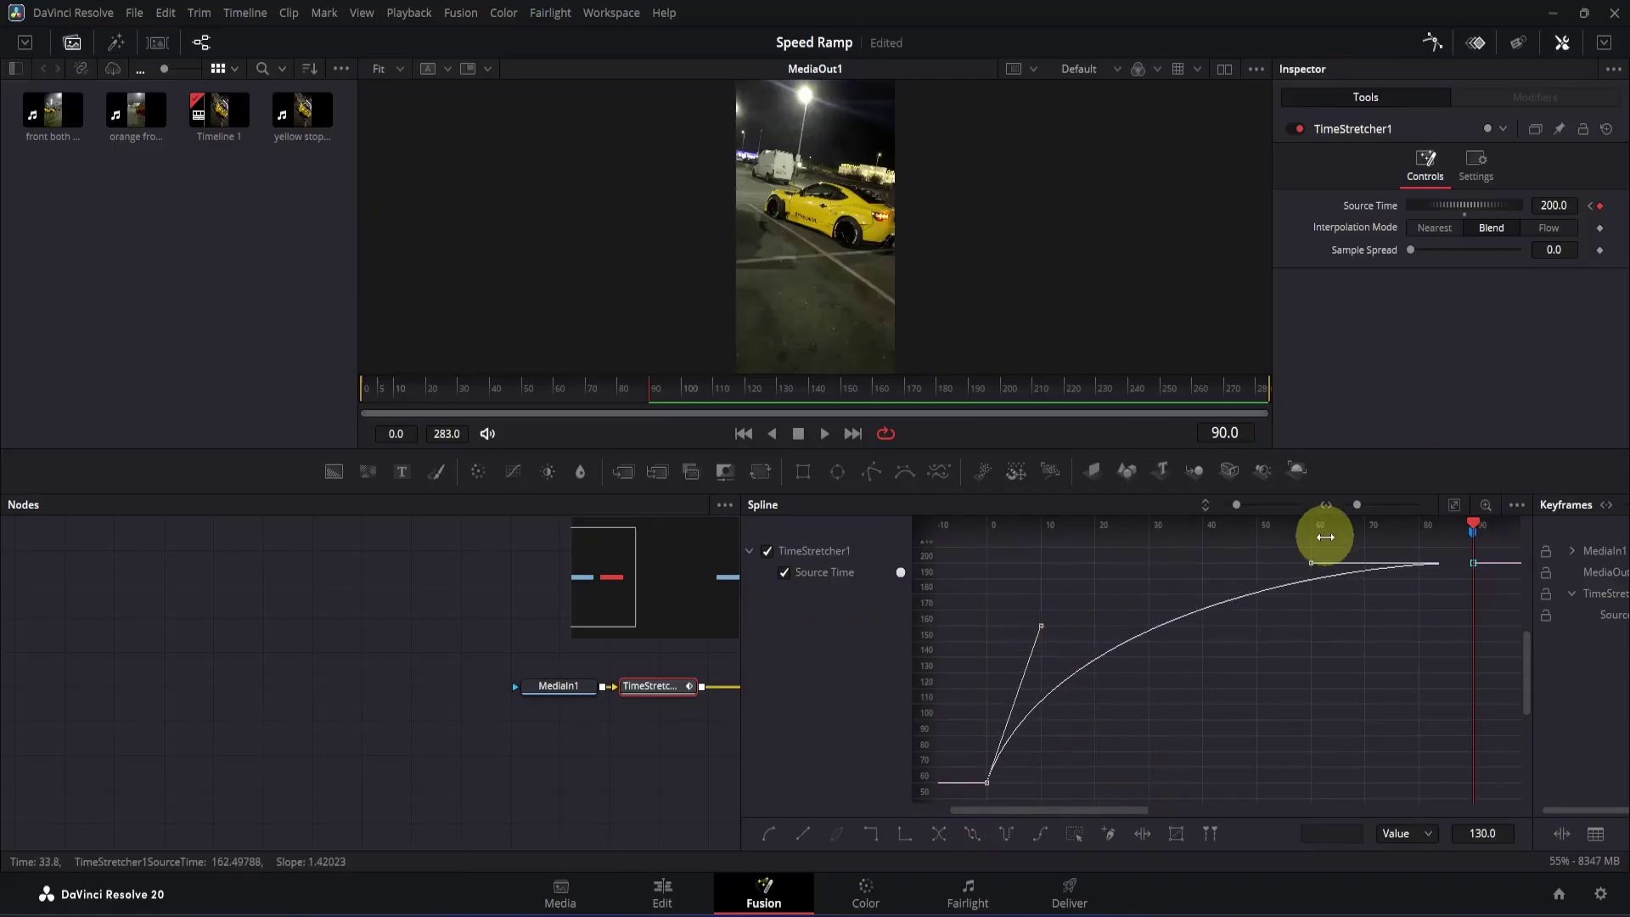
pyautogui.moveTo(1308, 567); pyautogui.dragTo(1446, 705)
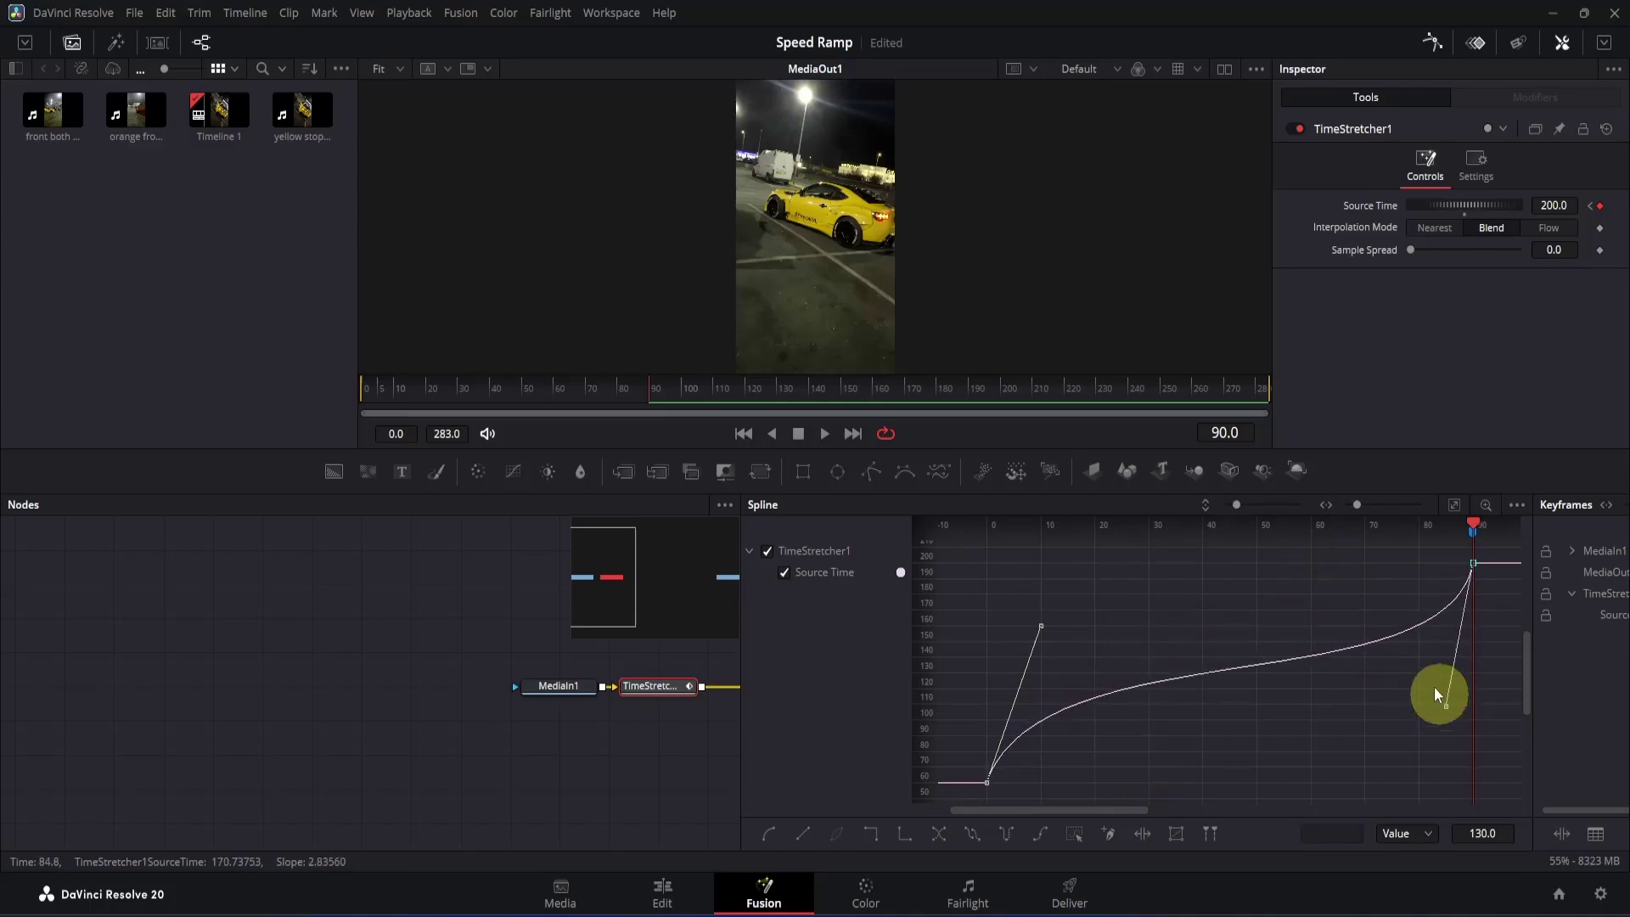
pyautogui.click(1037, 629)
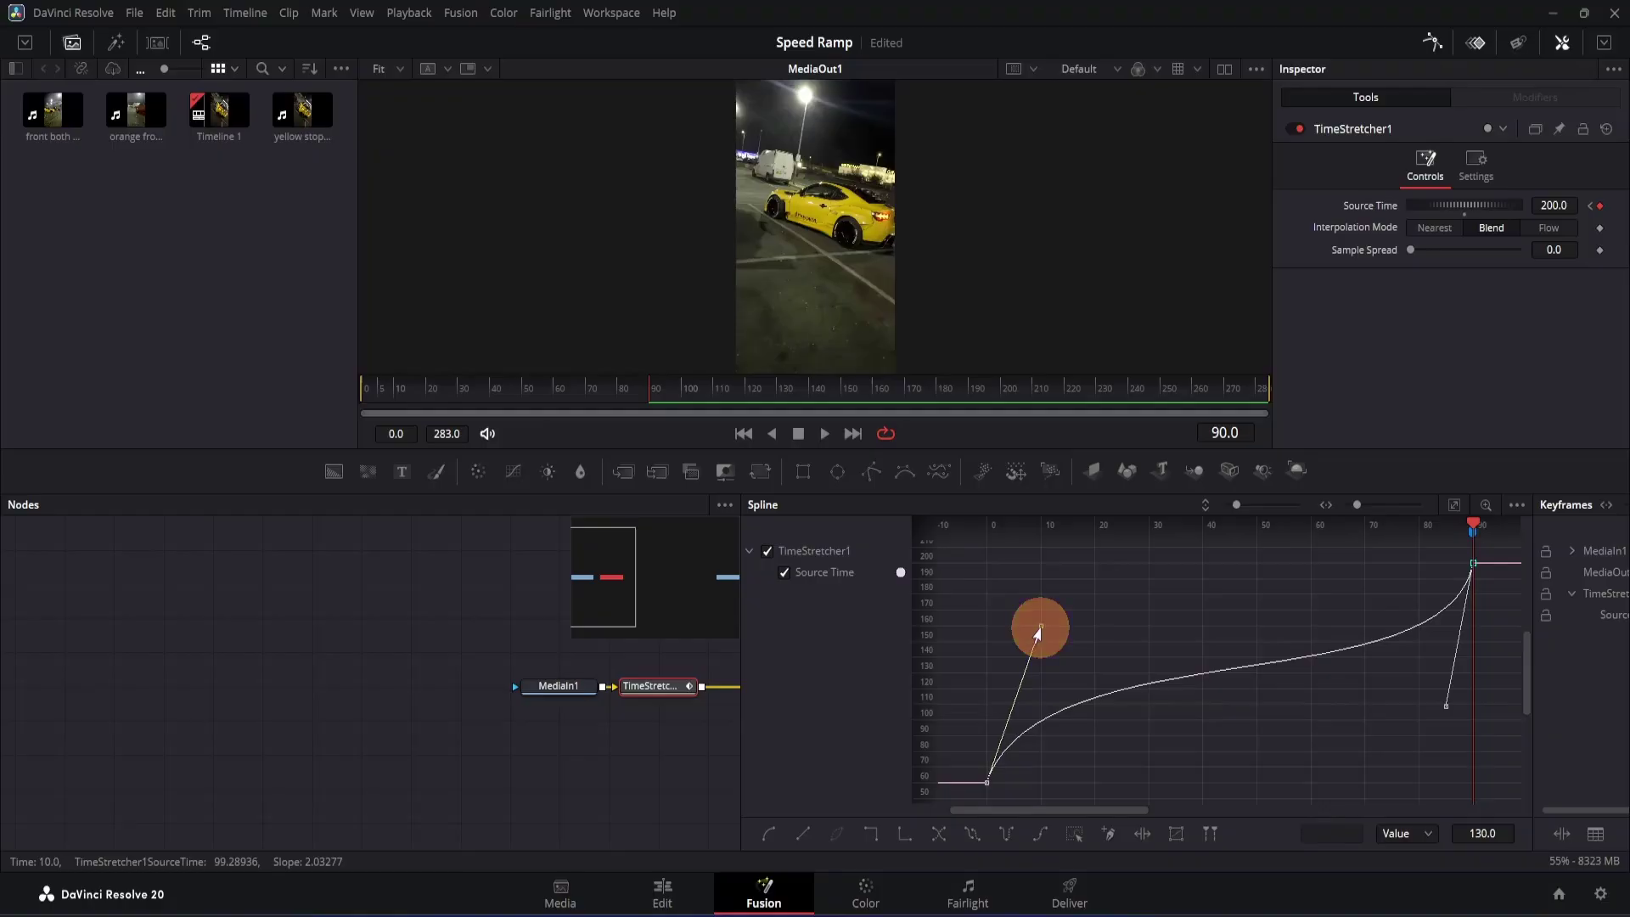
pyautogui.moveTo(1037, 629); pyautogui.dragTo(1023, 629)
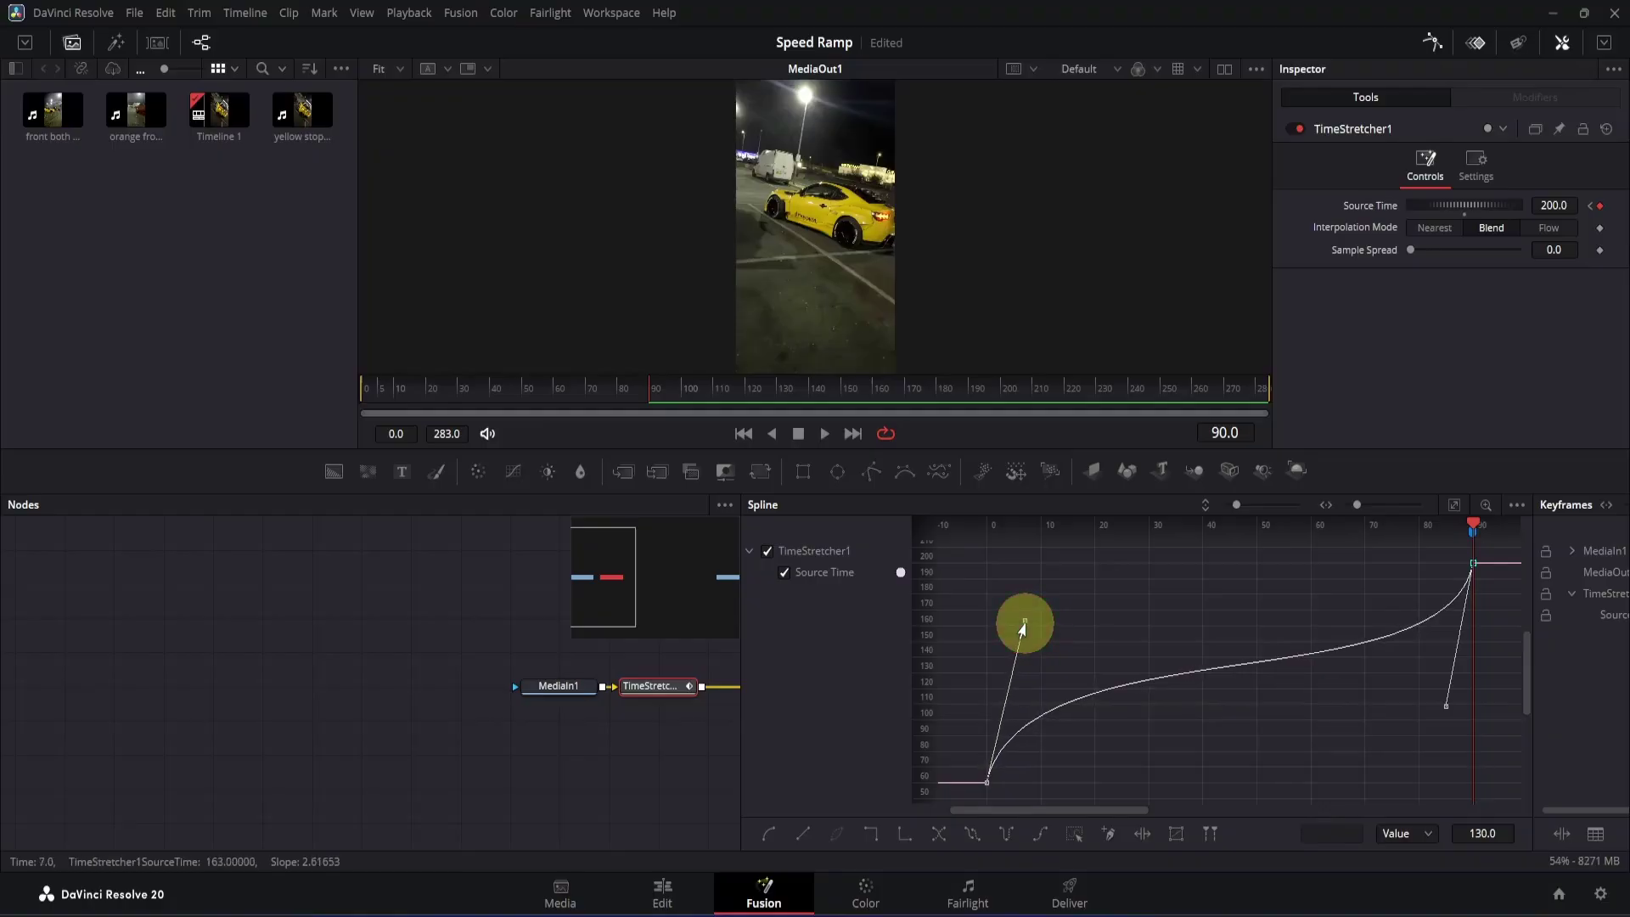
# - Hide the Spline and Keyframes panels and set the Render End Time to frame 98
pyautogui.click(1430, 44)
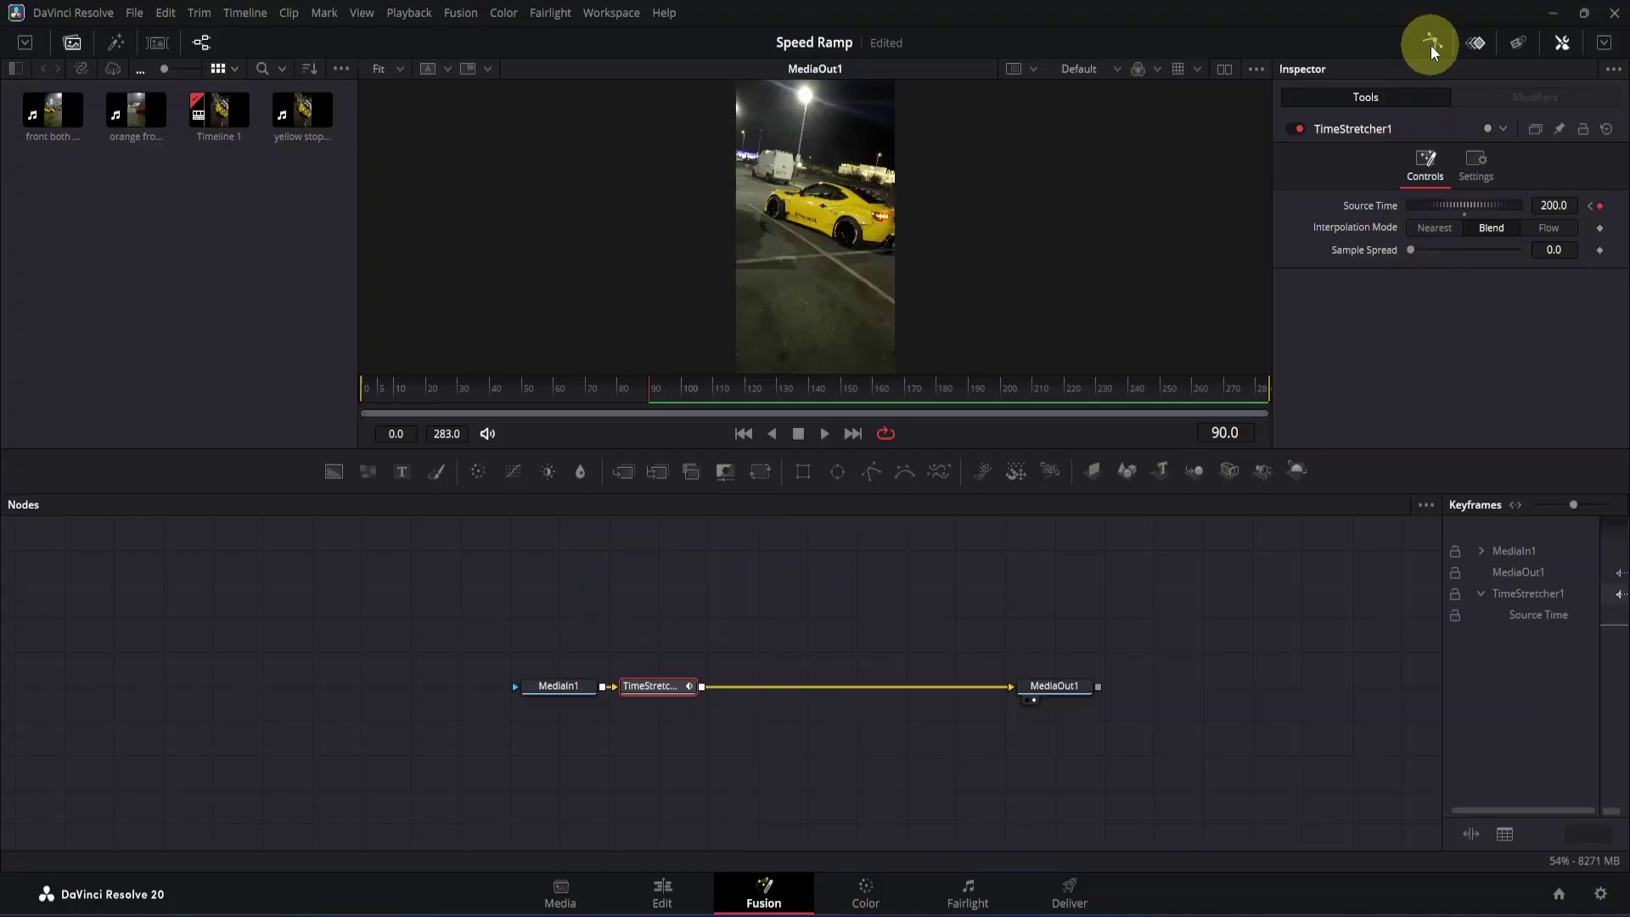
pyautogui.click(1479, 44)
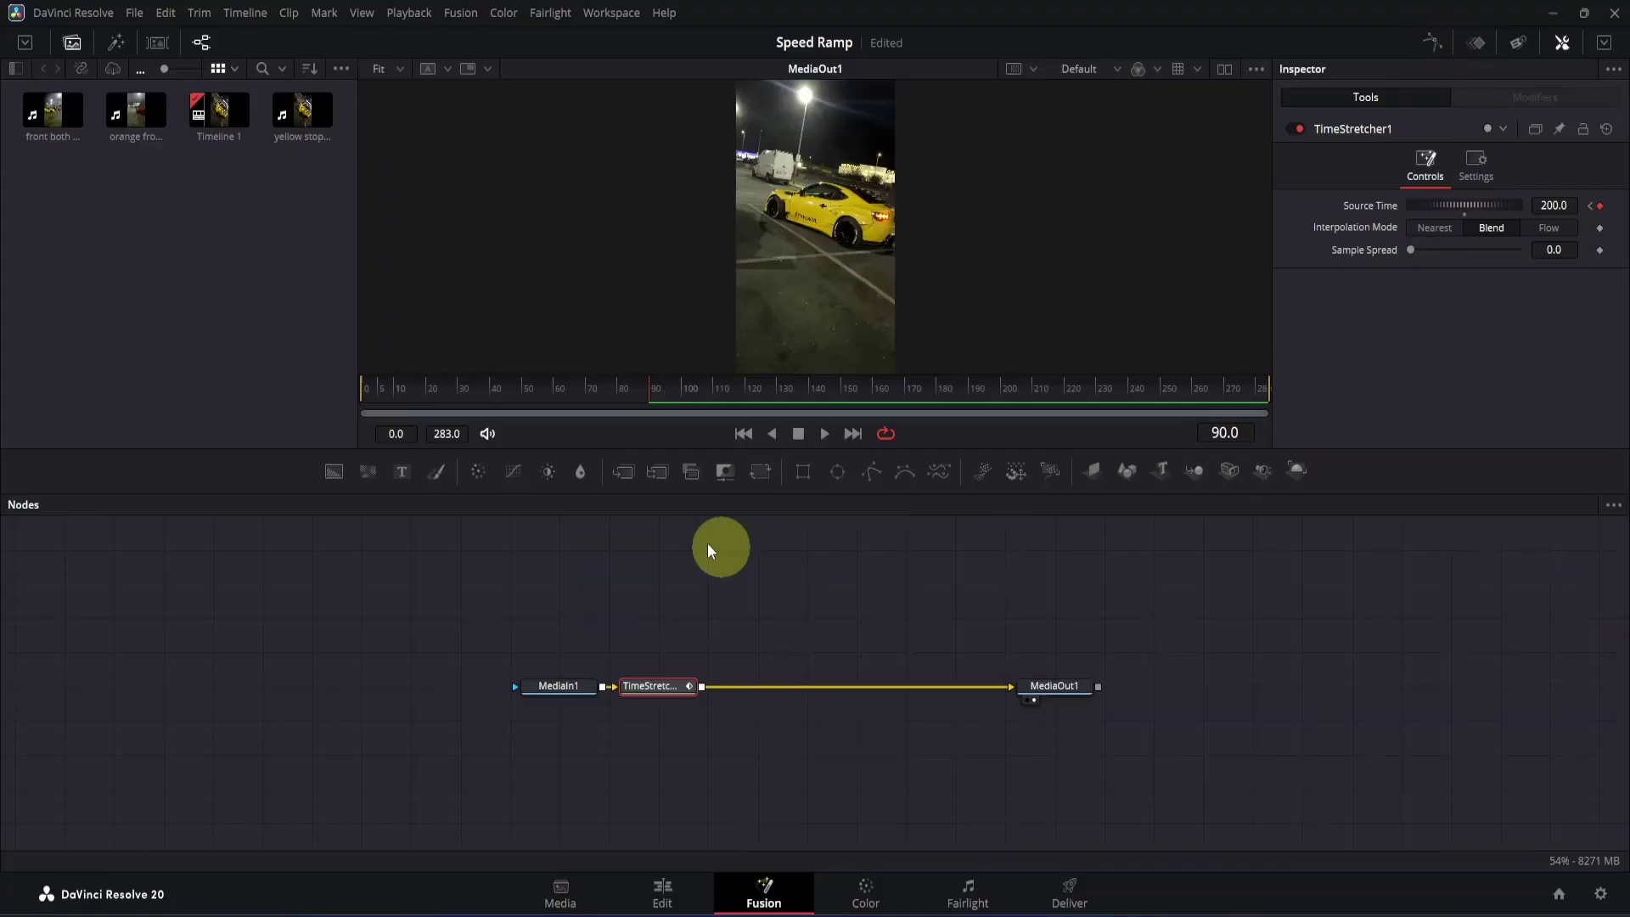
pyautogui.moveTo(470, 433); pyautogui.dragTo(293, 421)
# - Preview the speed-ramped composition from frame 0, then return to the Edit page
pyautogui.click(372, 389)
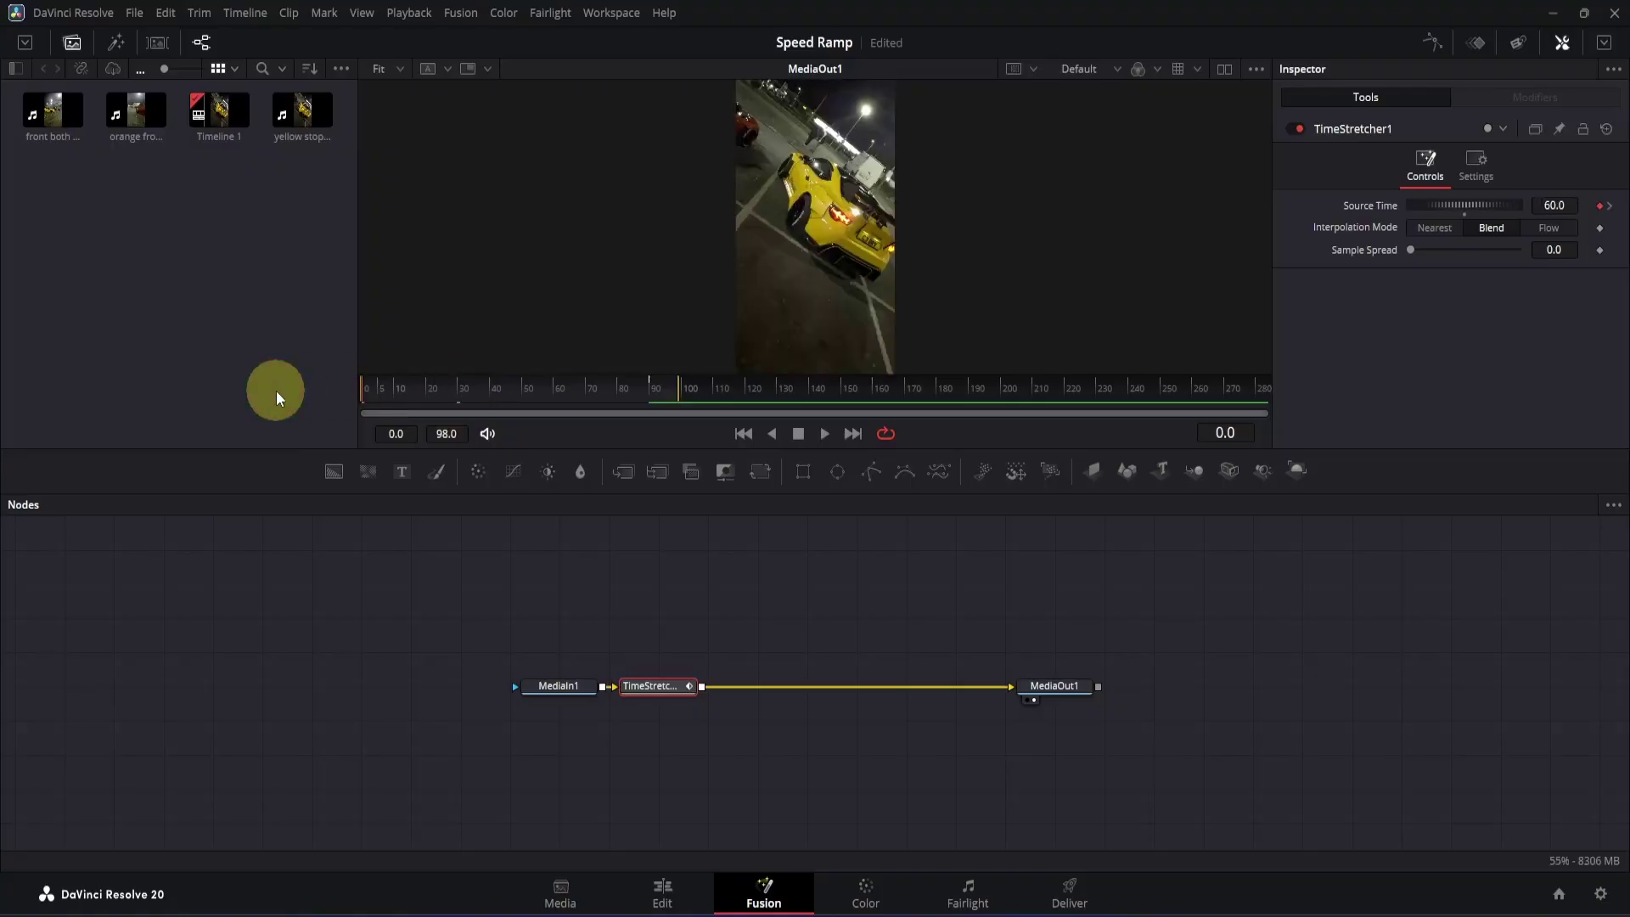
pyautogui.click(981, 648)
pyautogui.press('space')
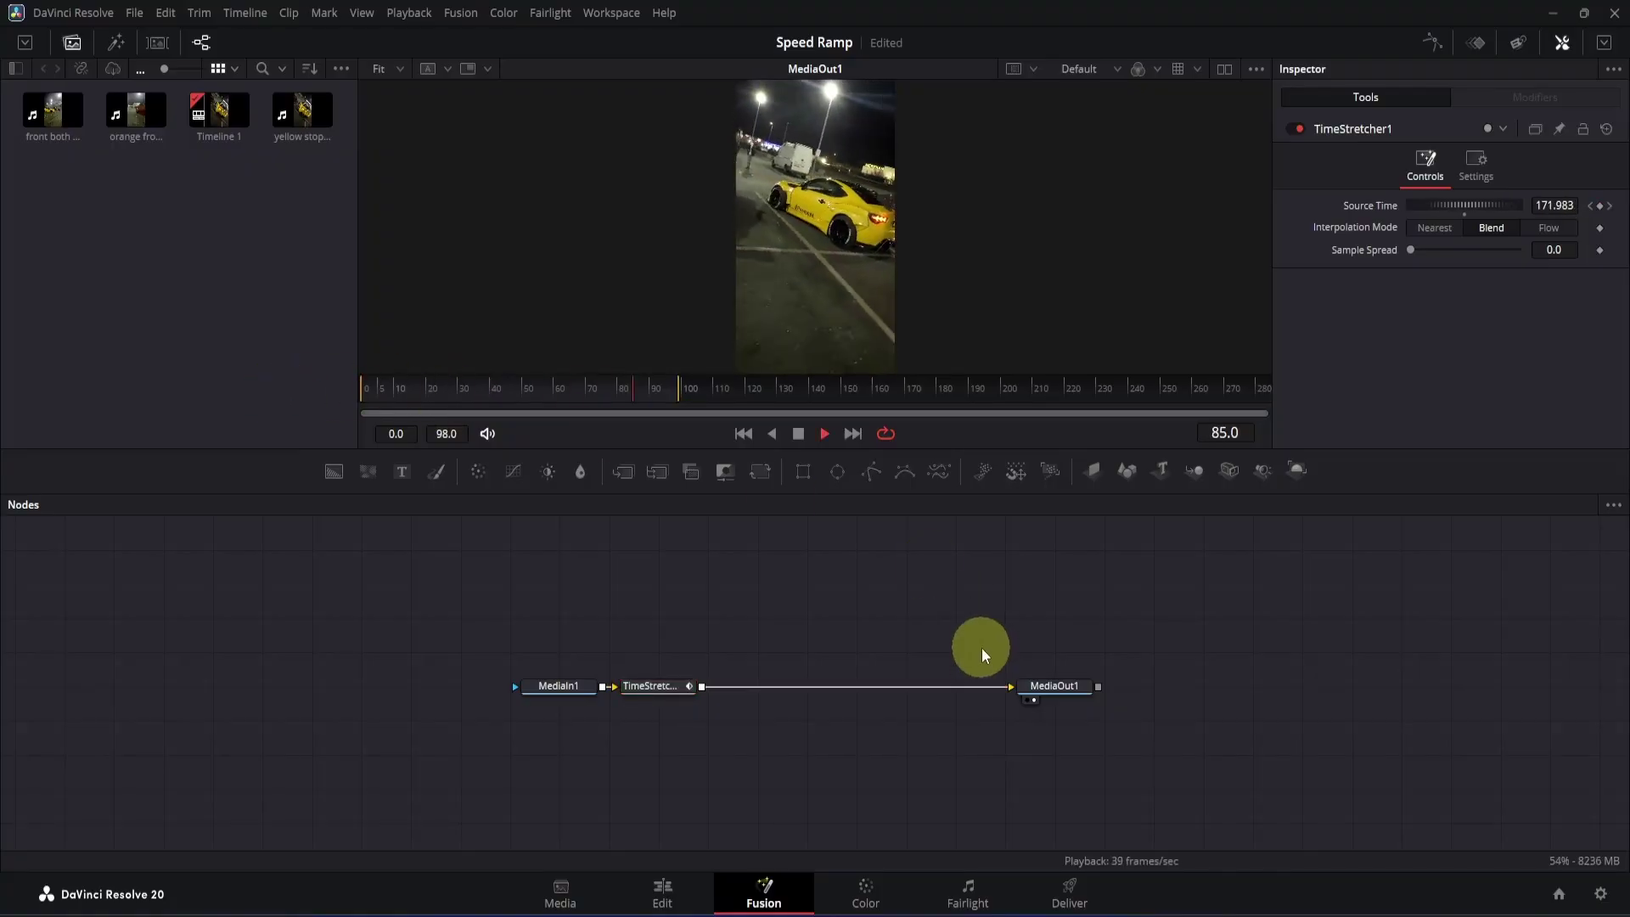
pyautogui.press('space')
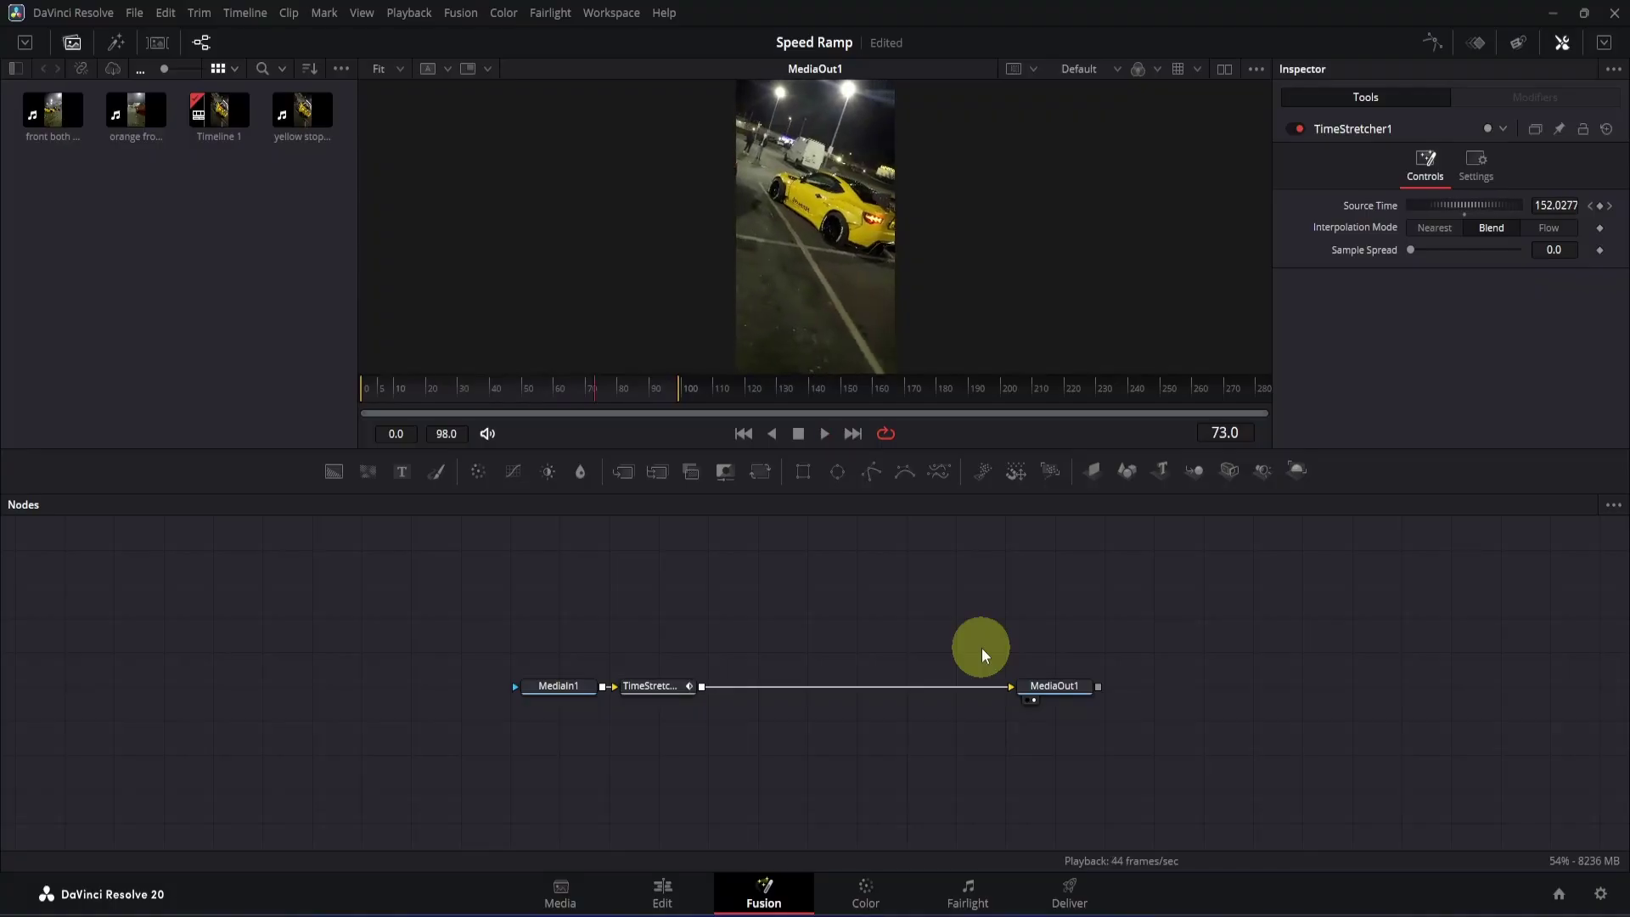
pyautogui.click(687, 884)
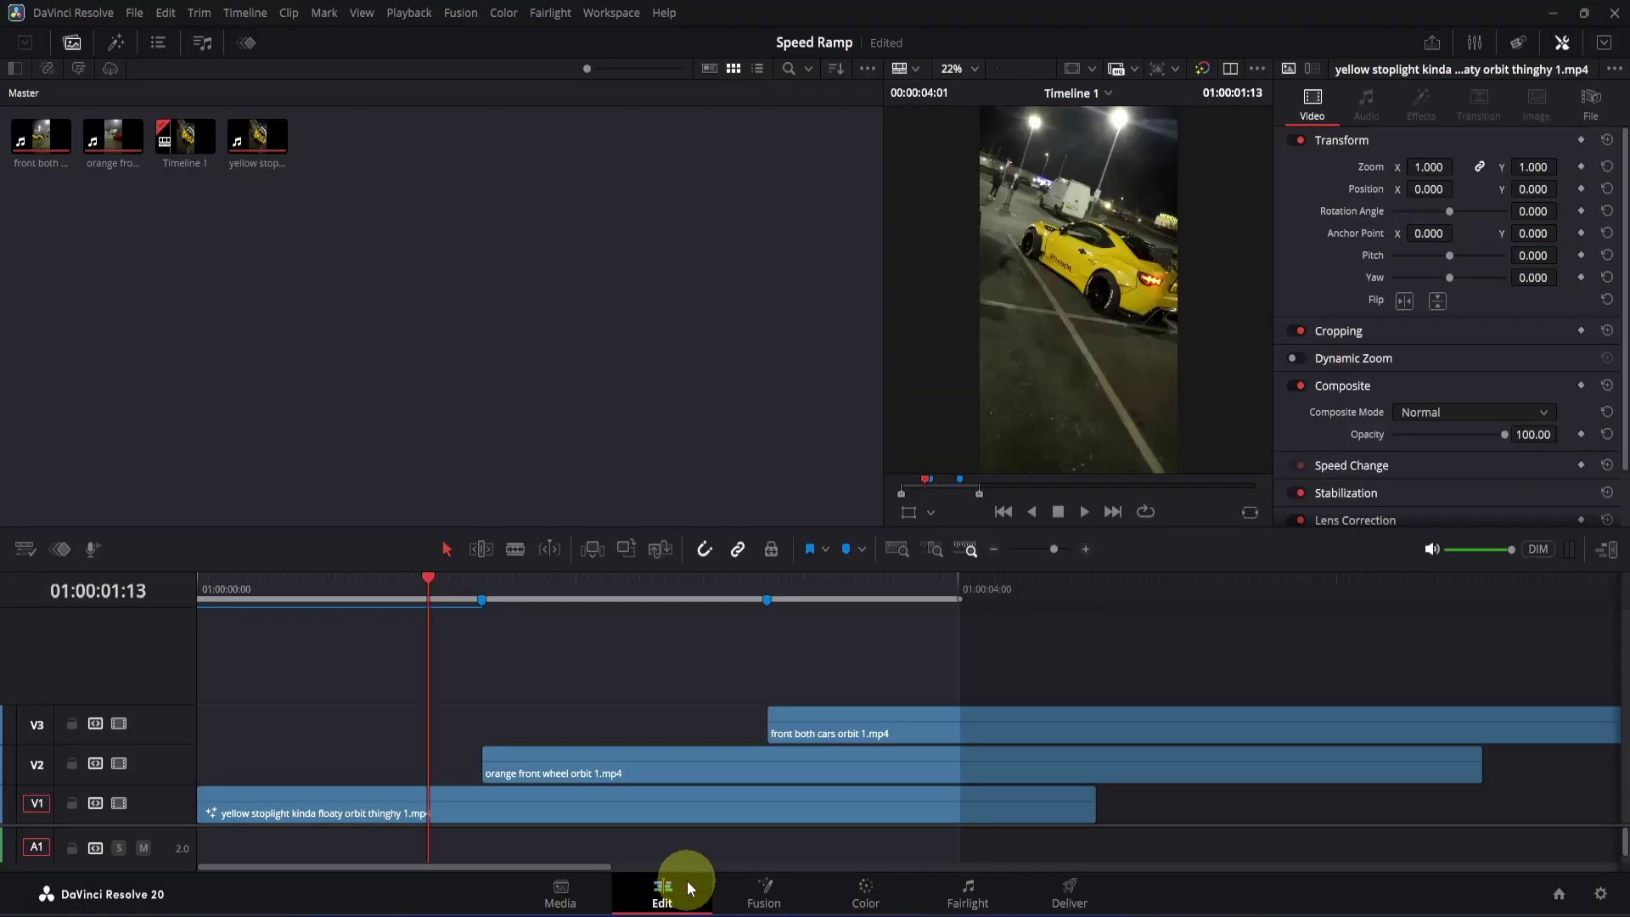
# - Trim the yellow clip's end to Marker 1 at 01:00:01:30 and play back the cut
pyautogui.moveTo(462, 582); pyautogui.dragTo(479, 588)
pyautogui.click(1093, 803)
pyautogui.moveTo(1093, 803); pyautogui.dragTo(475, 796)
pyautogui.moveTo(331, 586); pyautogui.dragTo(98, 599)
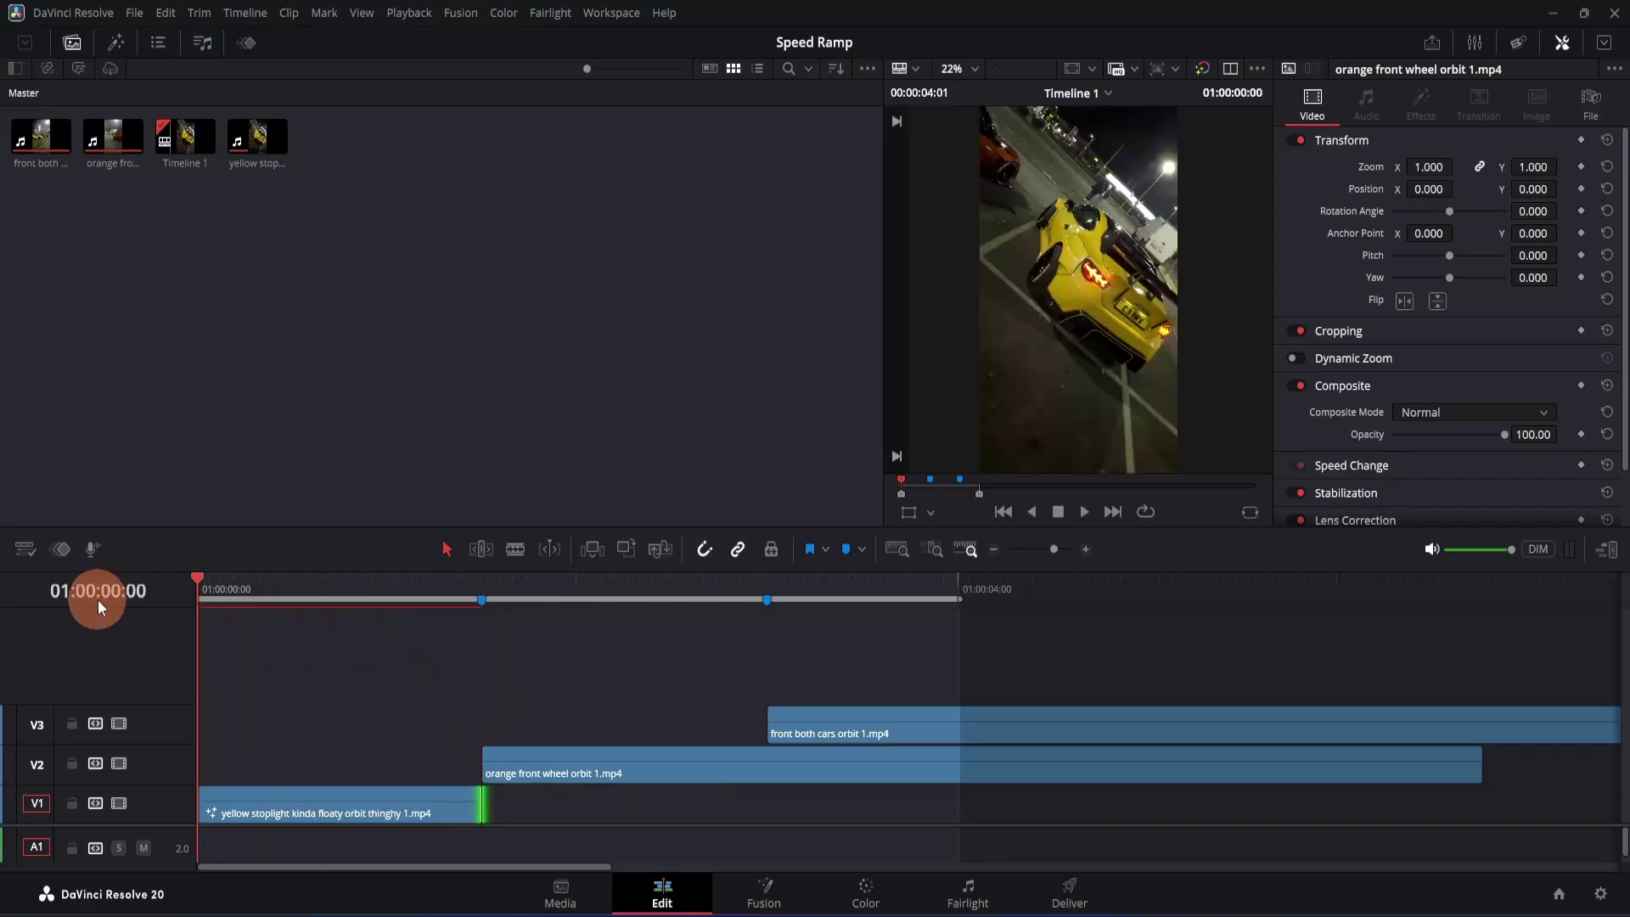
pyautogui.click(568, 844)
pyautogui.press('space')
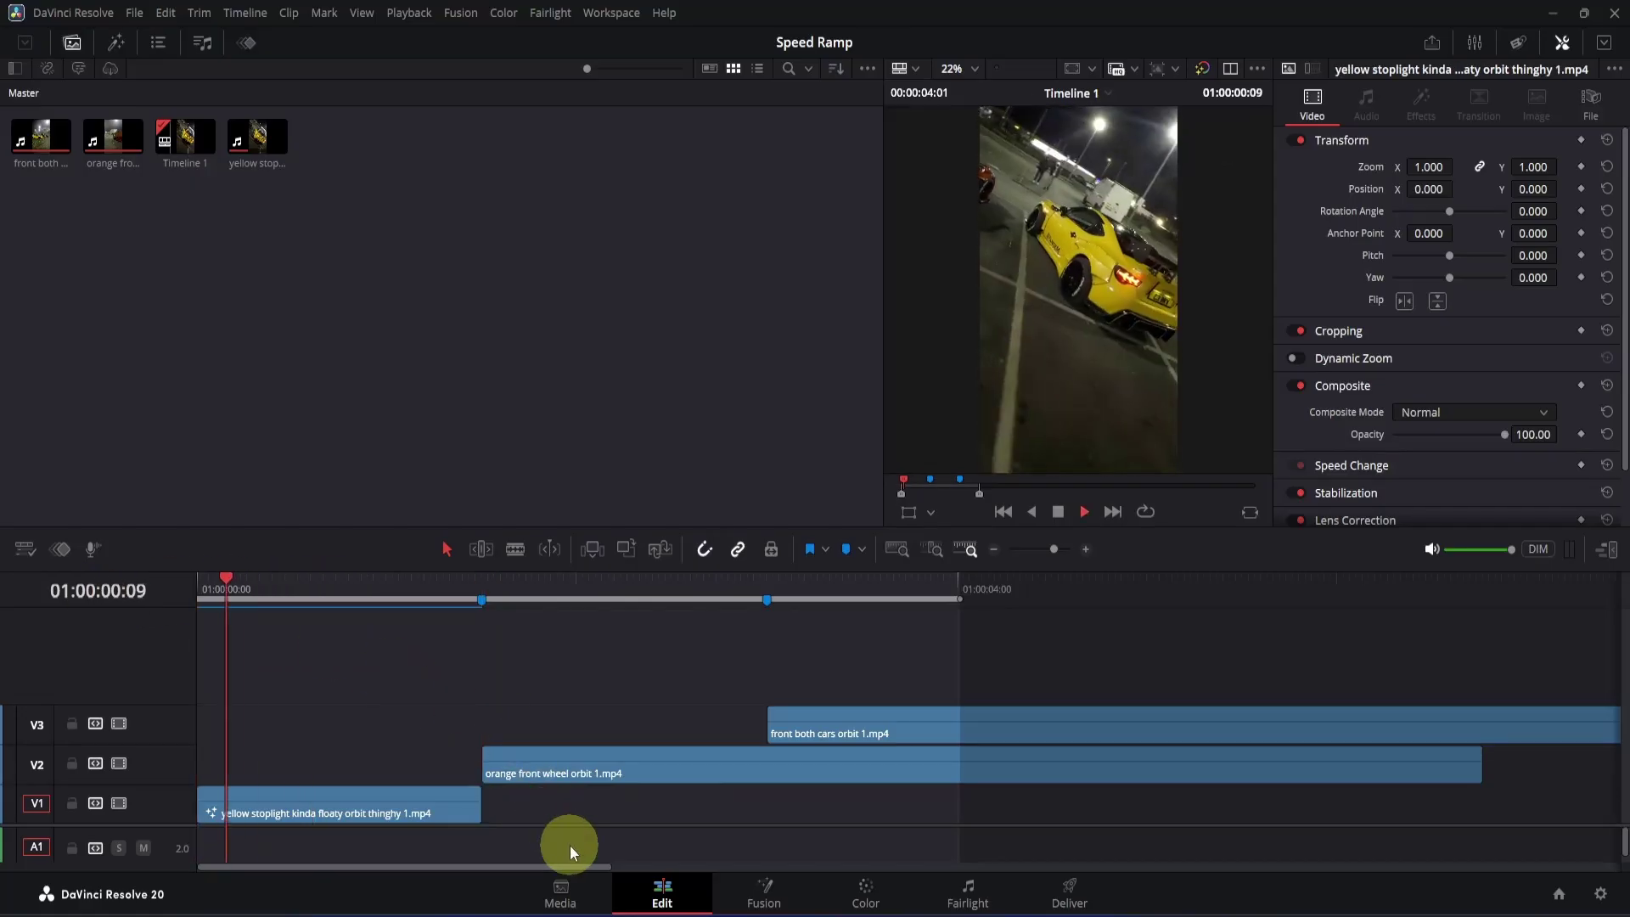
pyautogui.press('space')
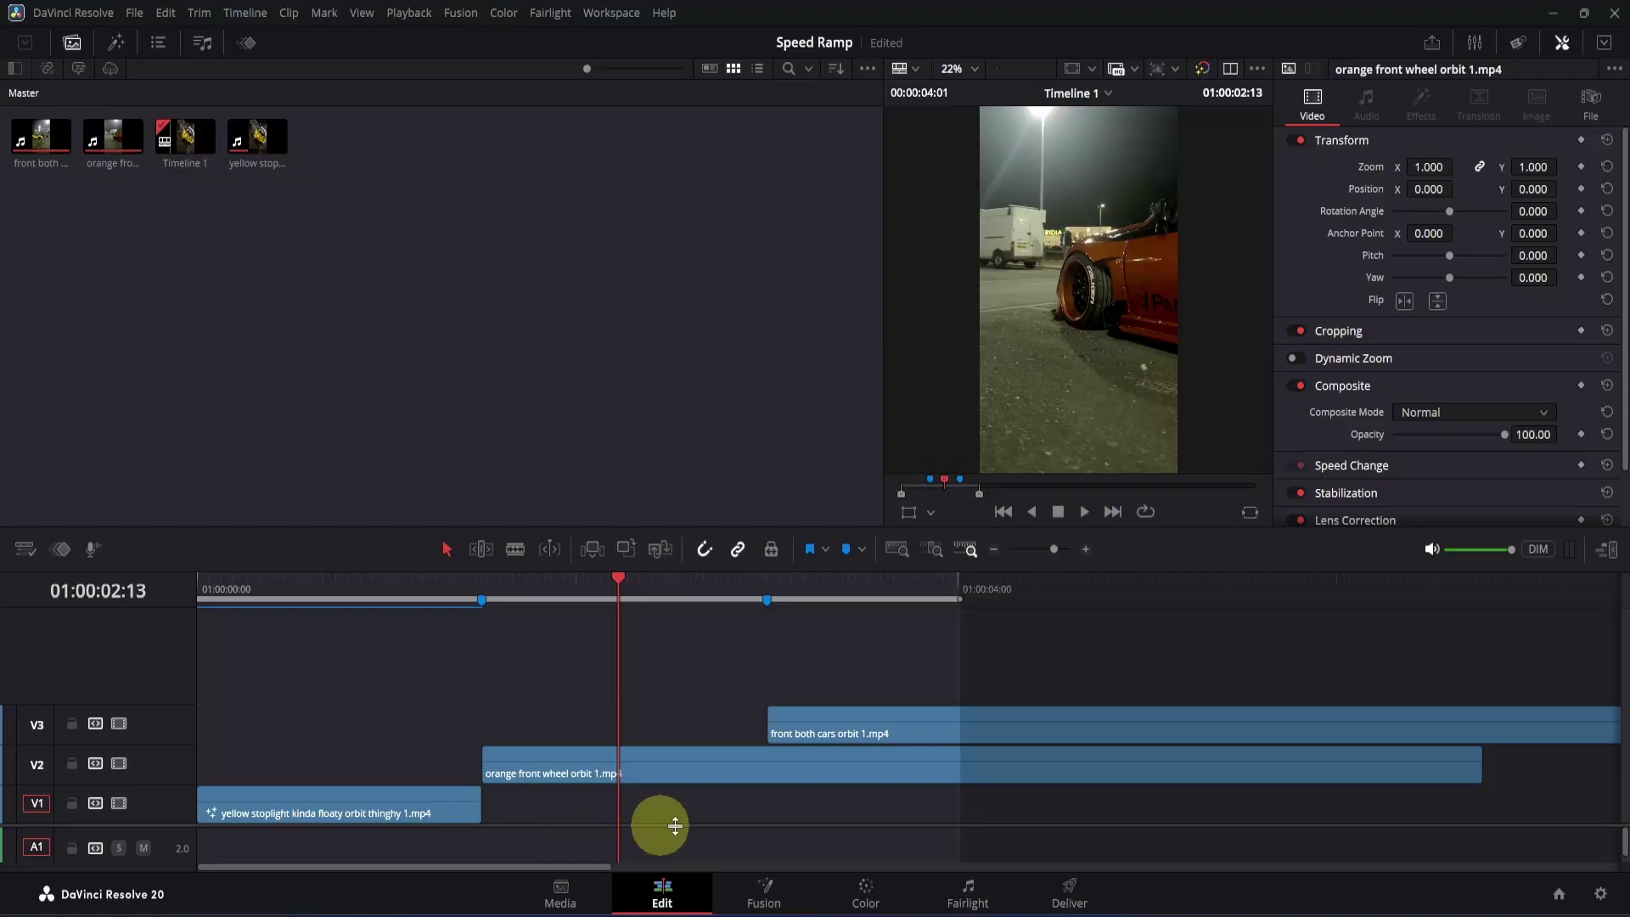
# - Open the orange front wheel clip in Fusion and scrub its frames 0–315, ending at 0
pyautogui.click(767, 887)
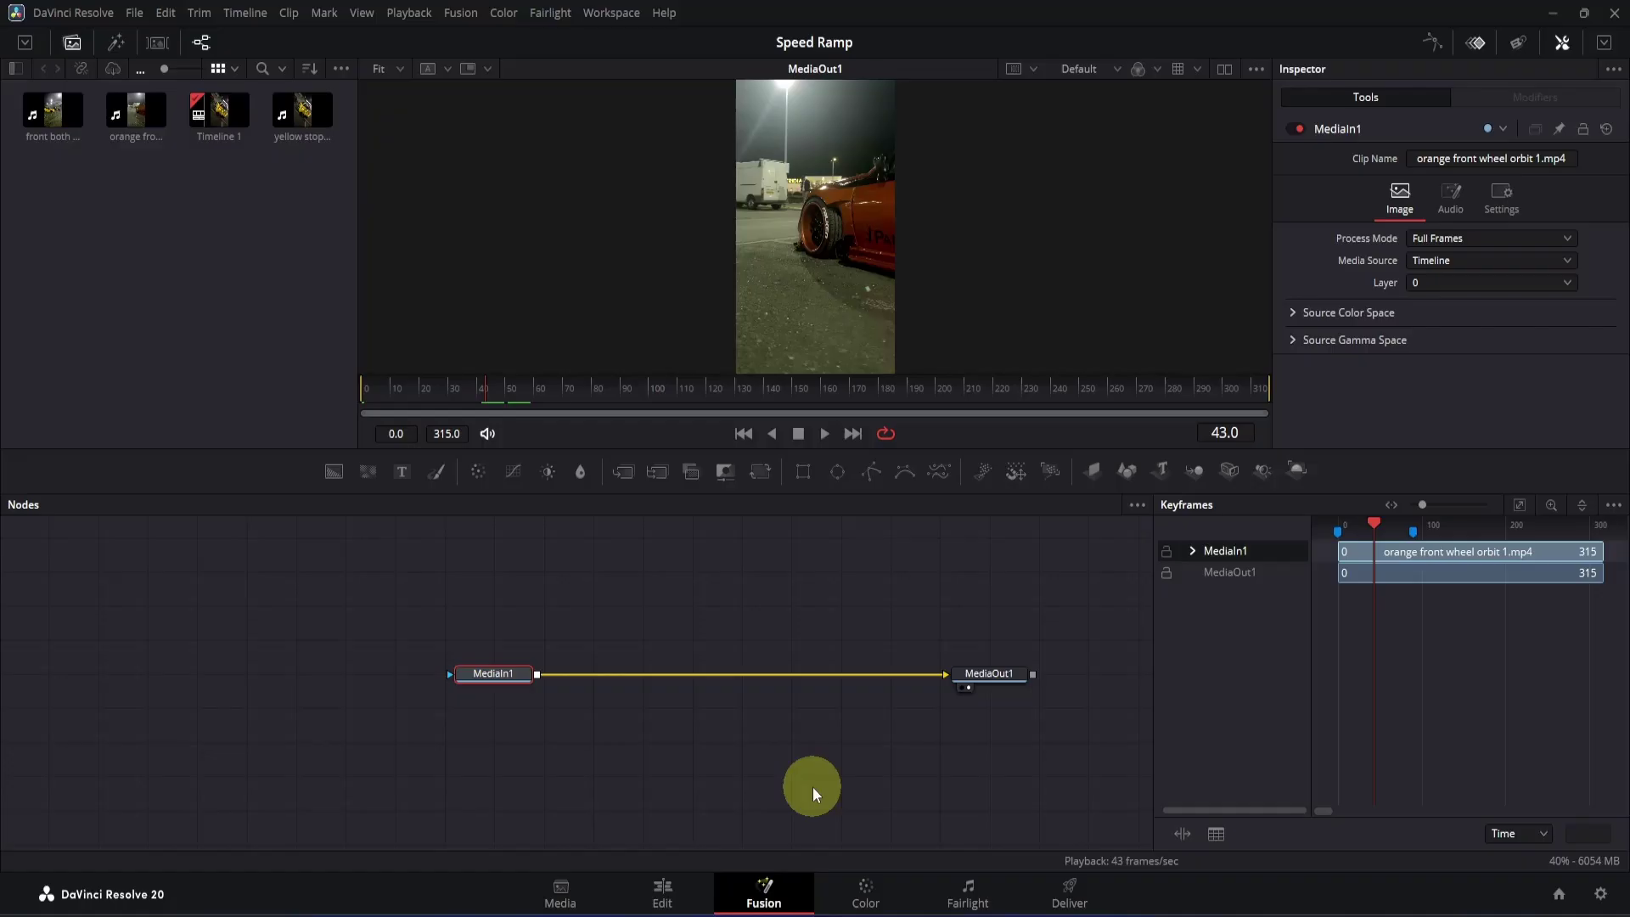
pyautogui.moveTo(495, 385); pyautogui.dragTo(533, 397)
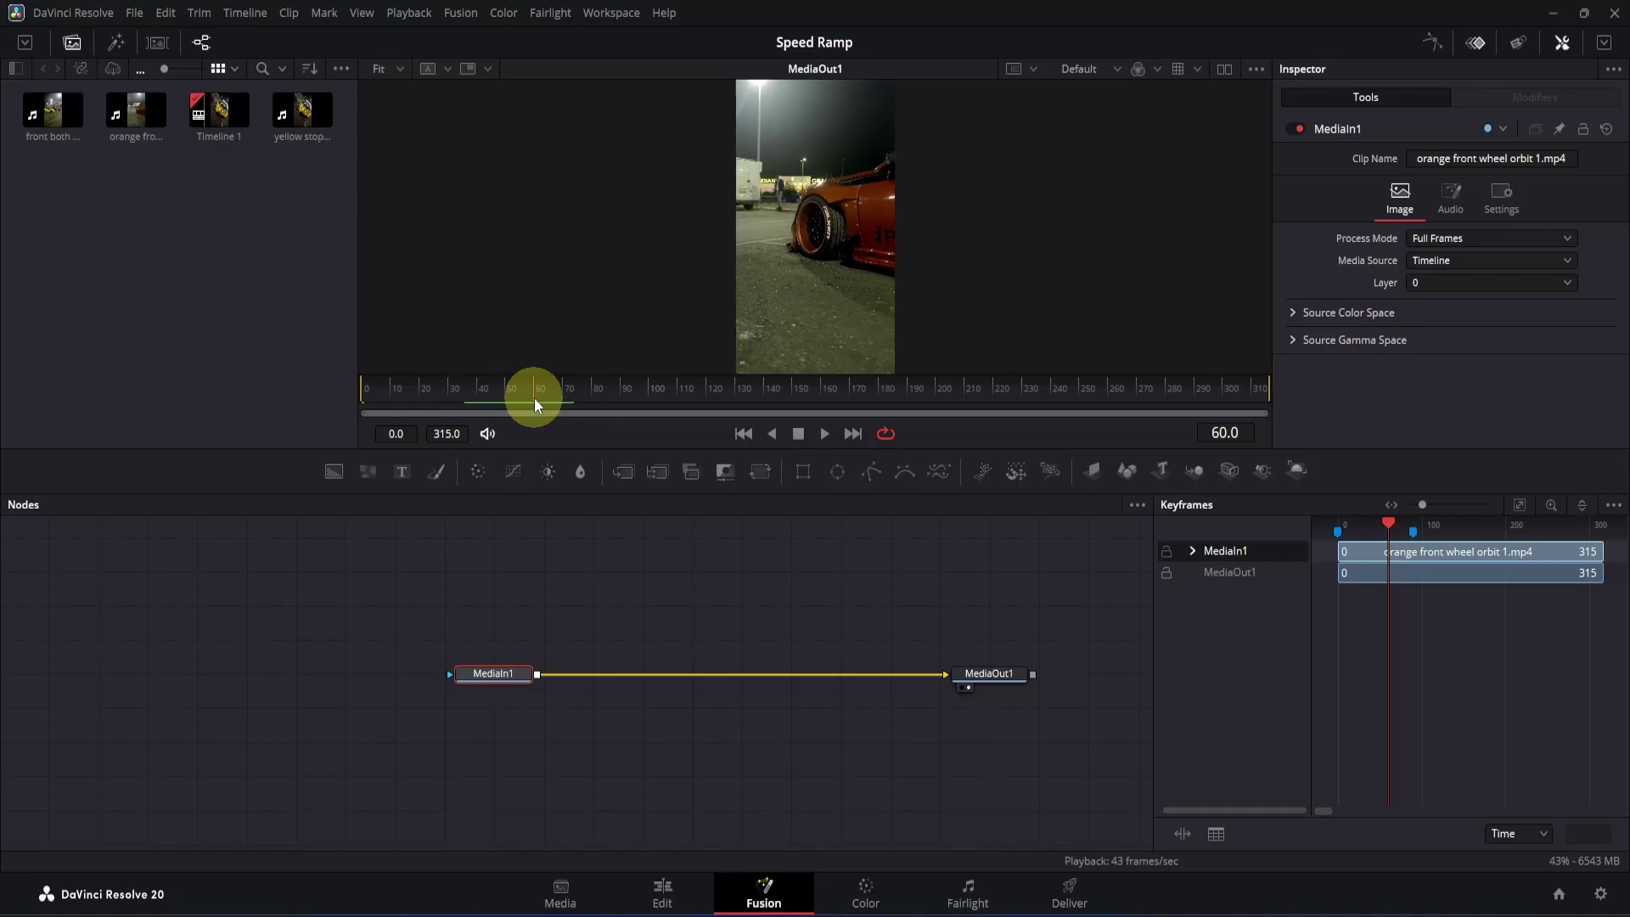
pyautogui.moveTo(645, 400); pyautogui.dragTo(879, 391)
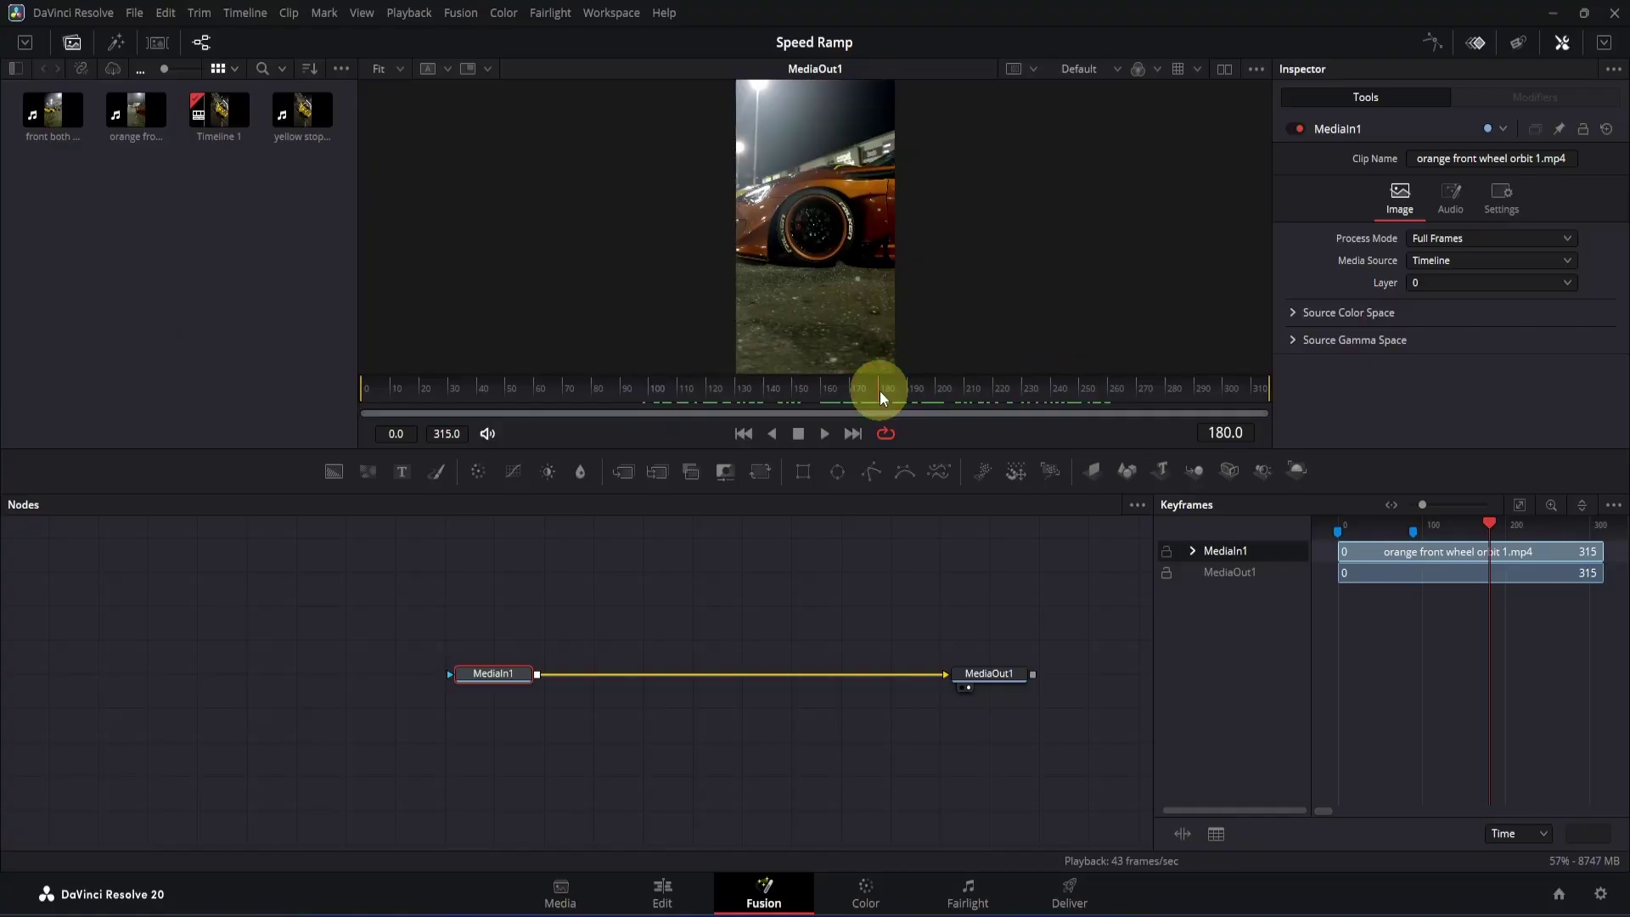
pyautogui.moveTo(879, 390); pyautogui.dragTo(328, 386)
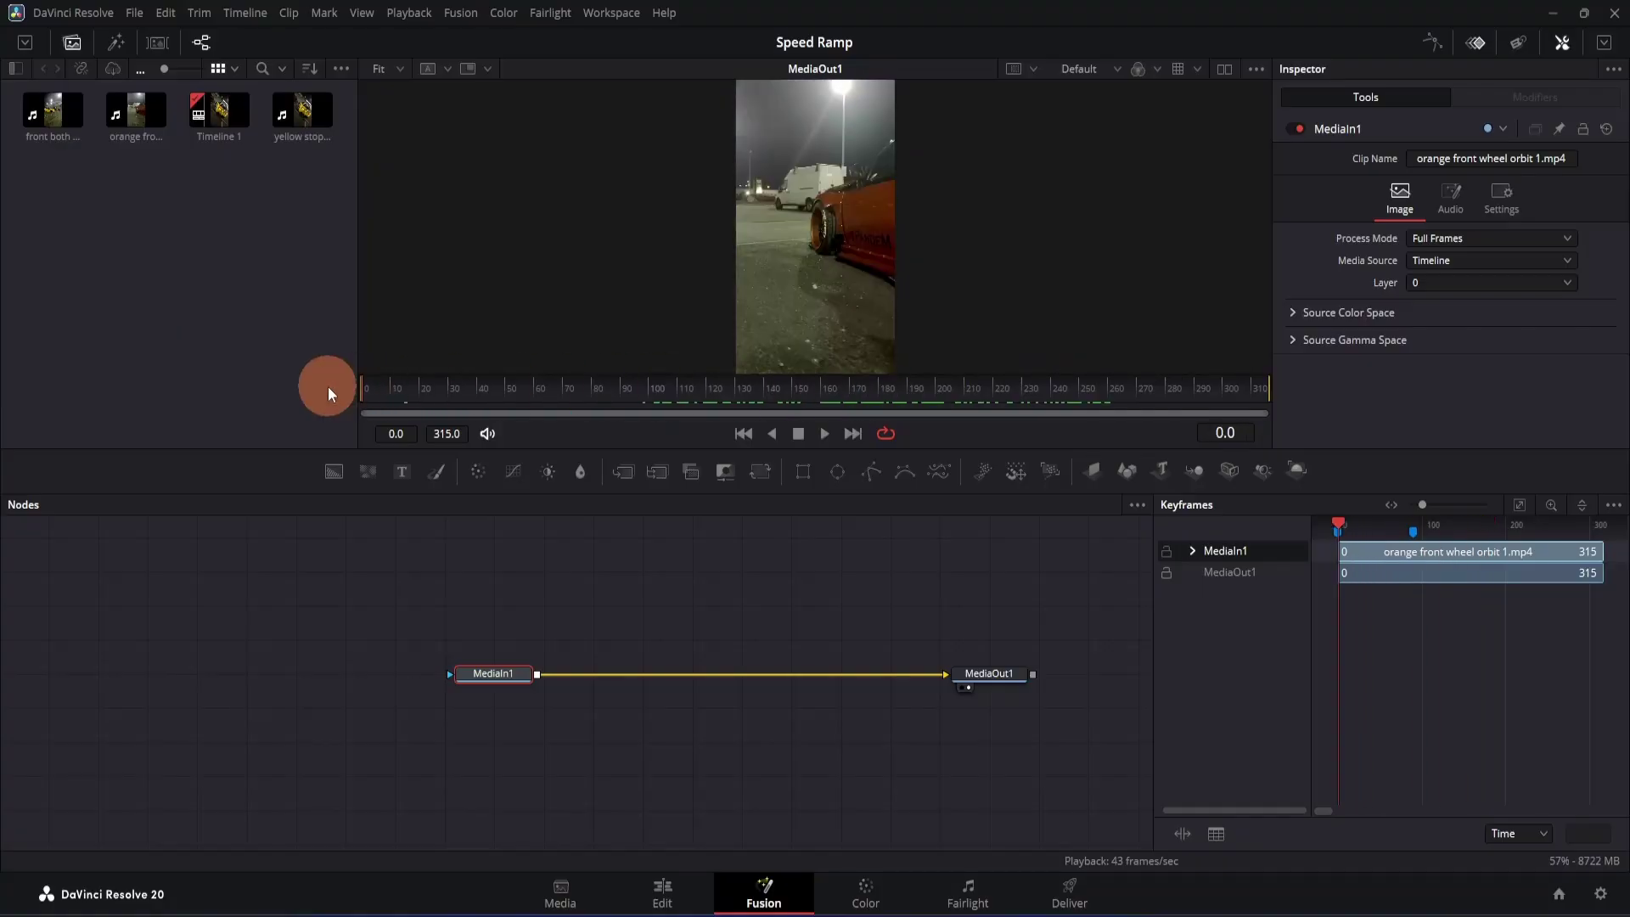
# - Add a Time Stretcher after MediaIn1, set Source Time to 60 at frame 0, and save
pyautogui.hotkey('shift', 'space')
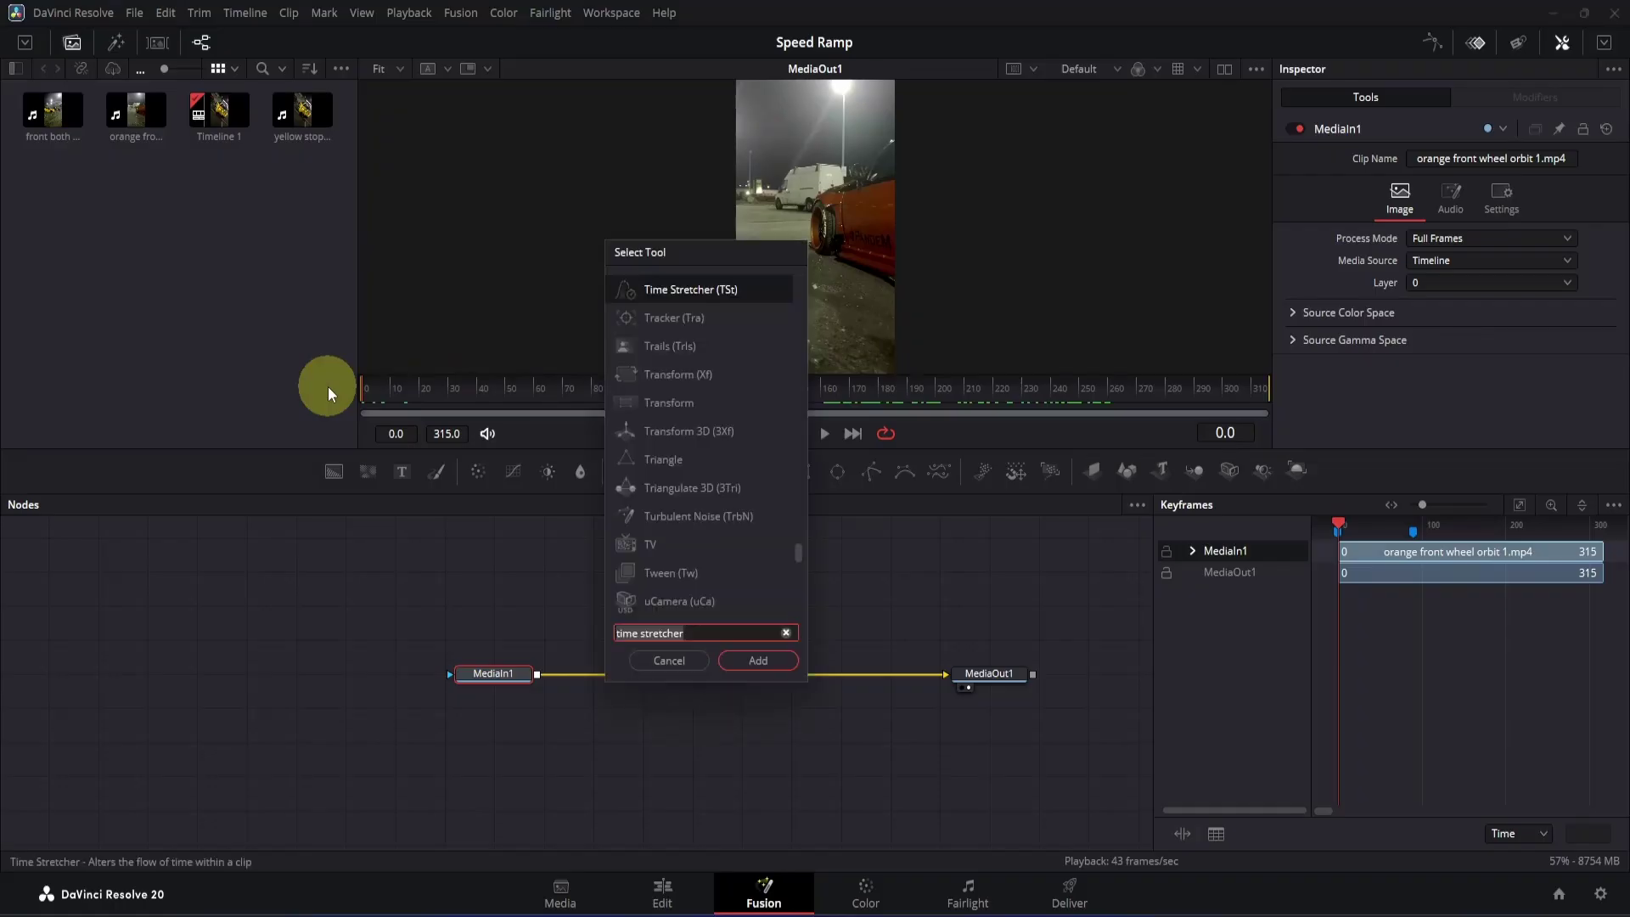
pyautogui.press('Return')
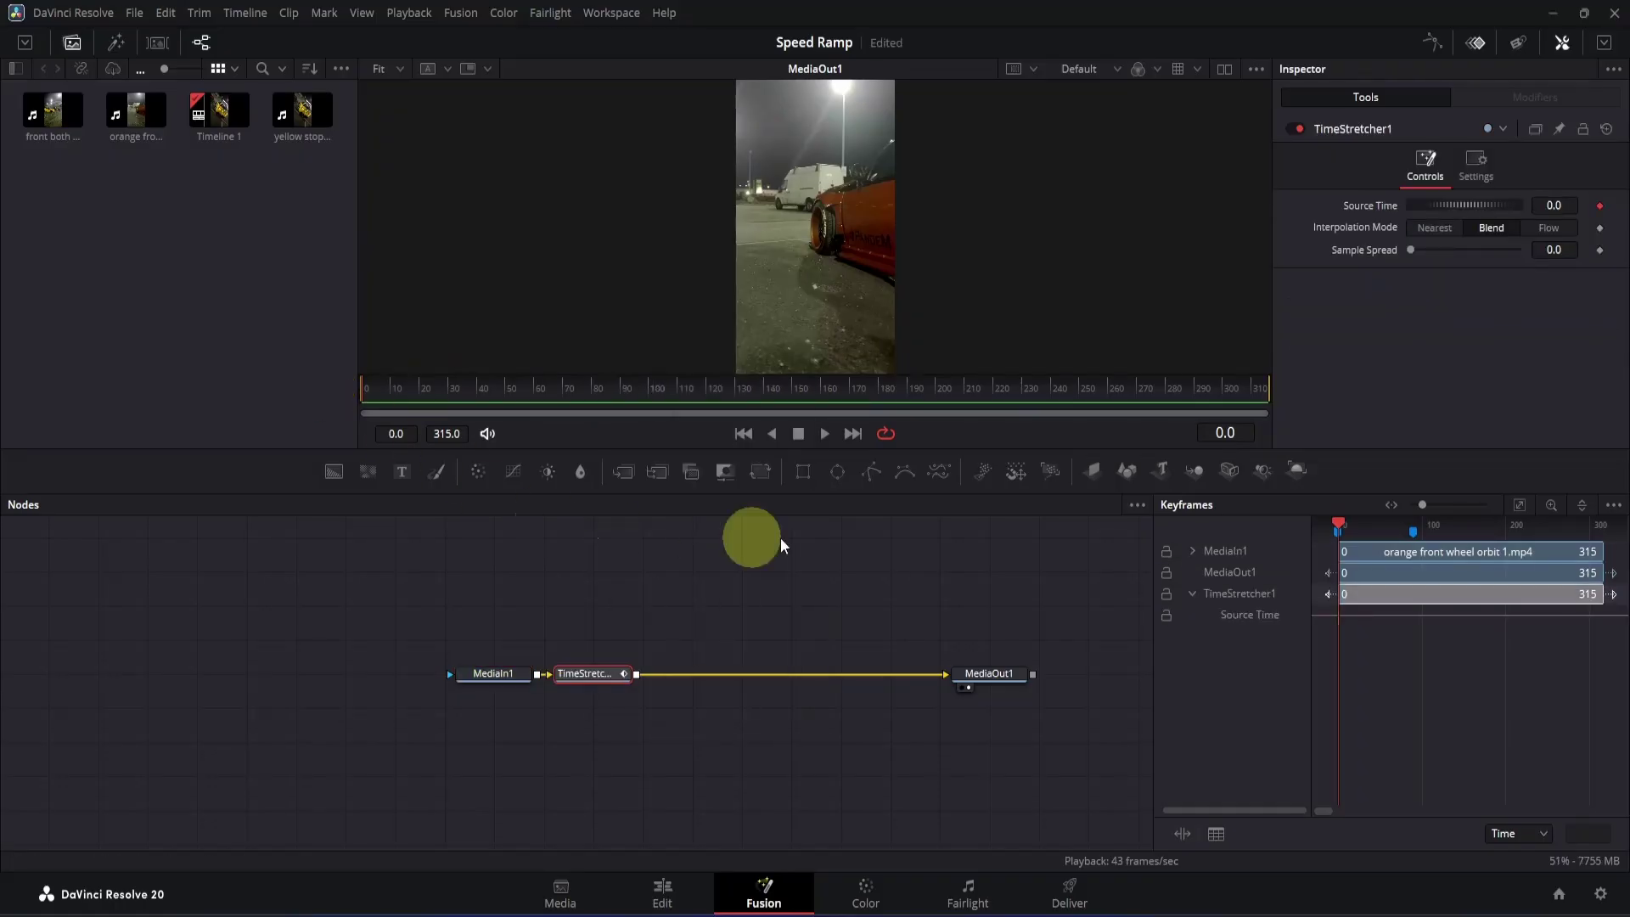
pyautogui.click(1565, 206)
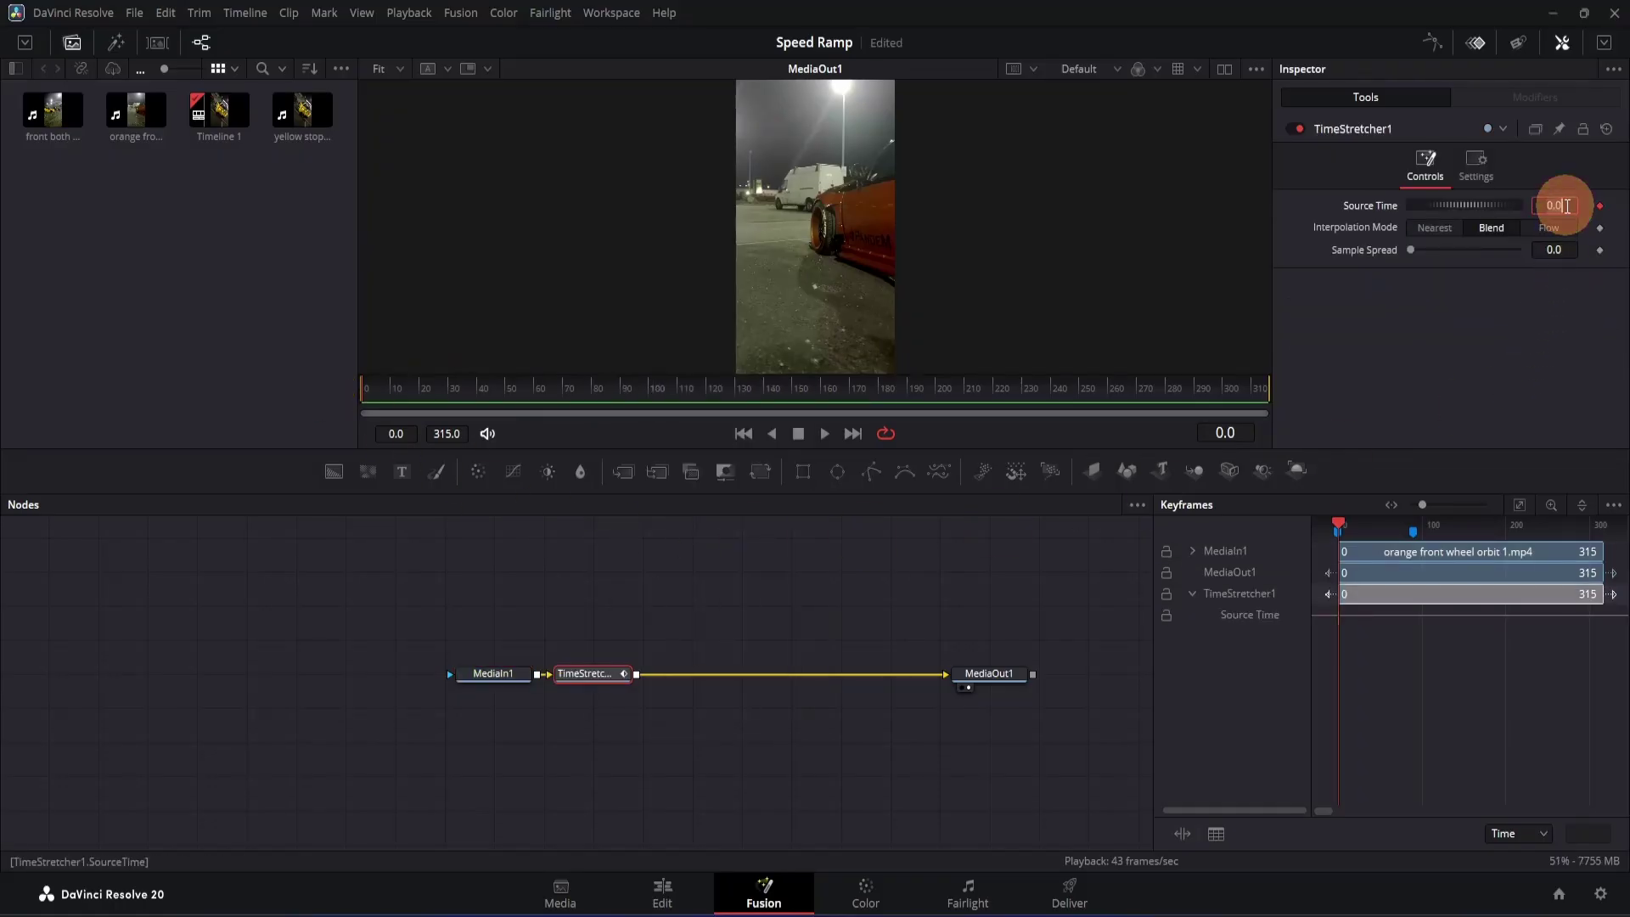
pyautogui.write('60')
pyautogui.press('Return')
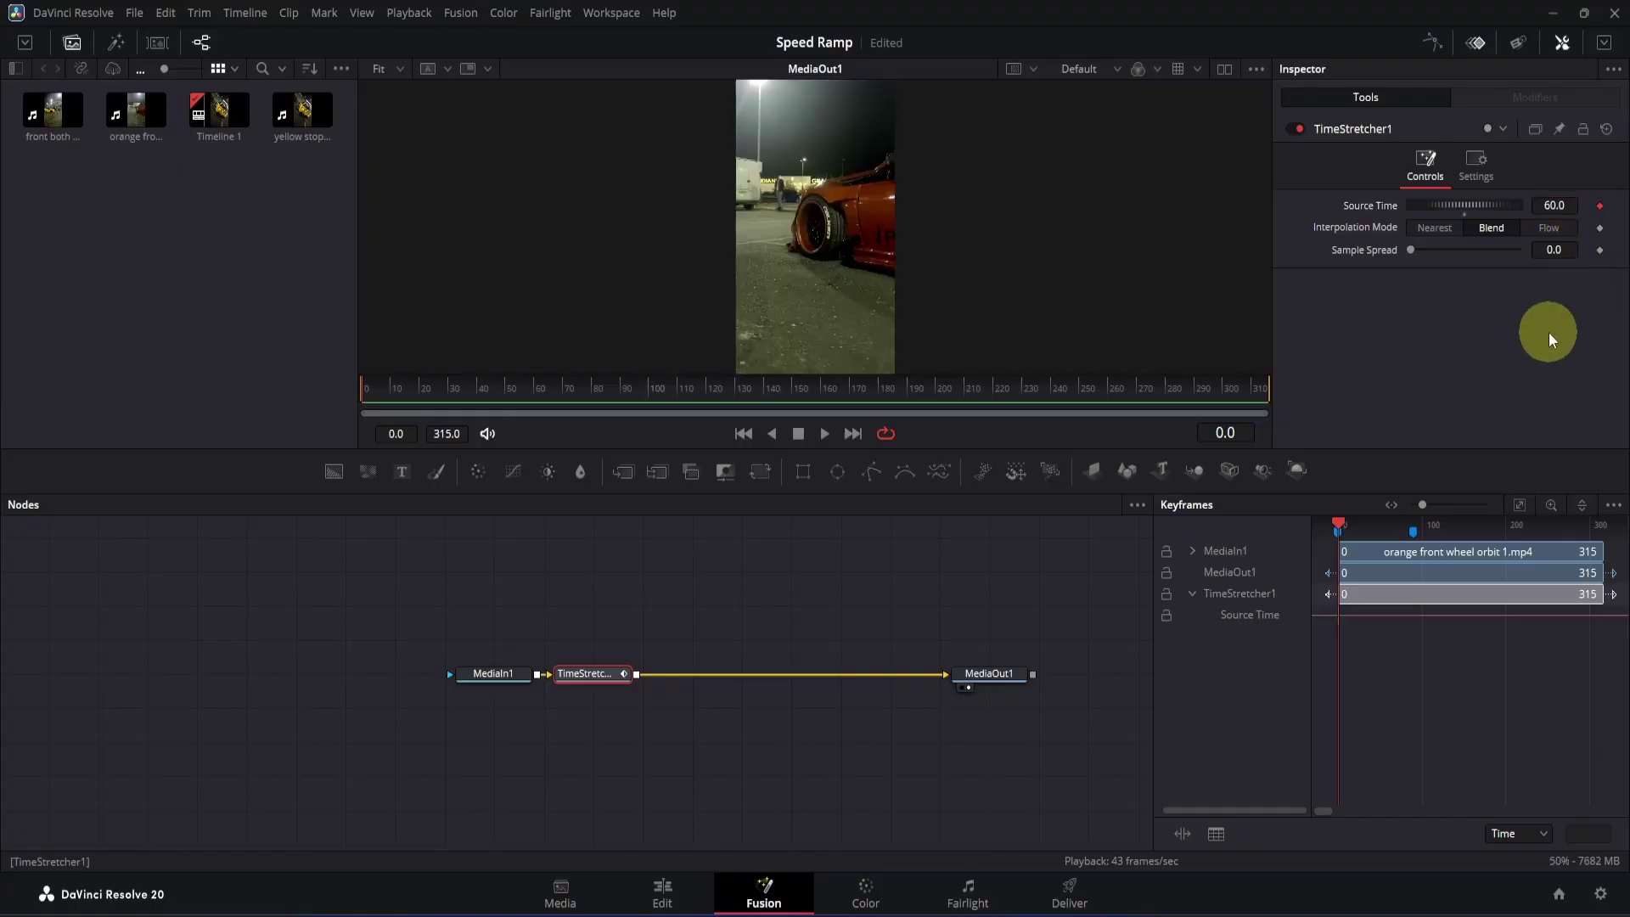
pyautogui.hotkey('ctrl', 's')
# - Keyframe Source Time at 60 on frame 90 and set 180 on frame 45
pyautogui.moveTo(1339, 525); pyautogui.dragTo(1415, 543)
pyautogui.click(1599, 207)
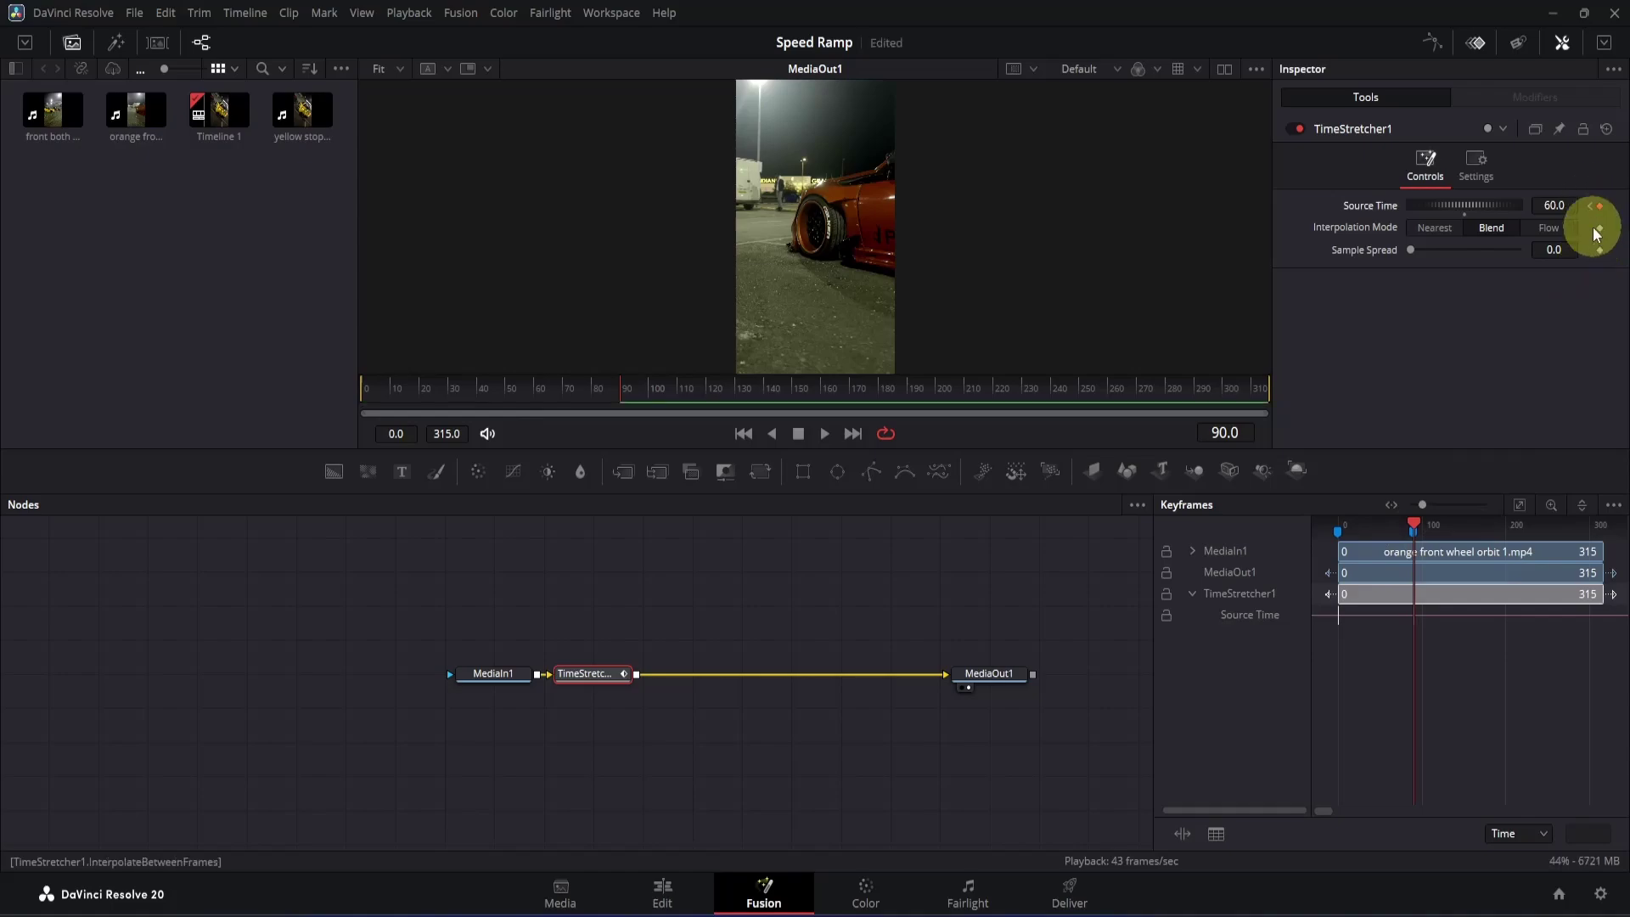
pyautogui.click(493, 398)
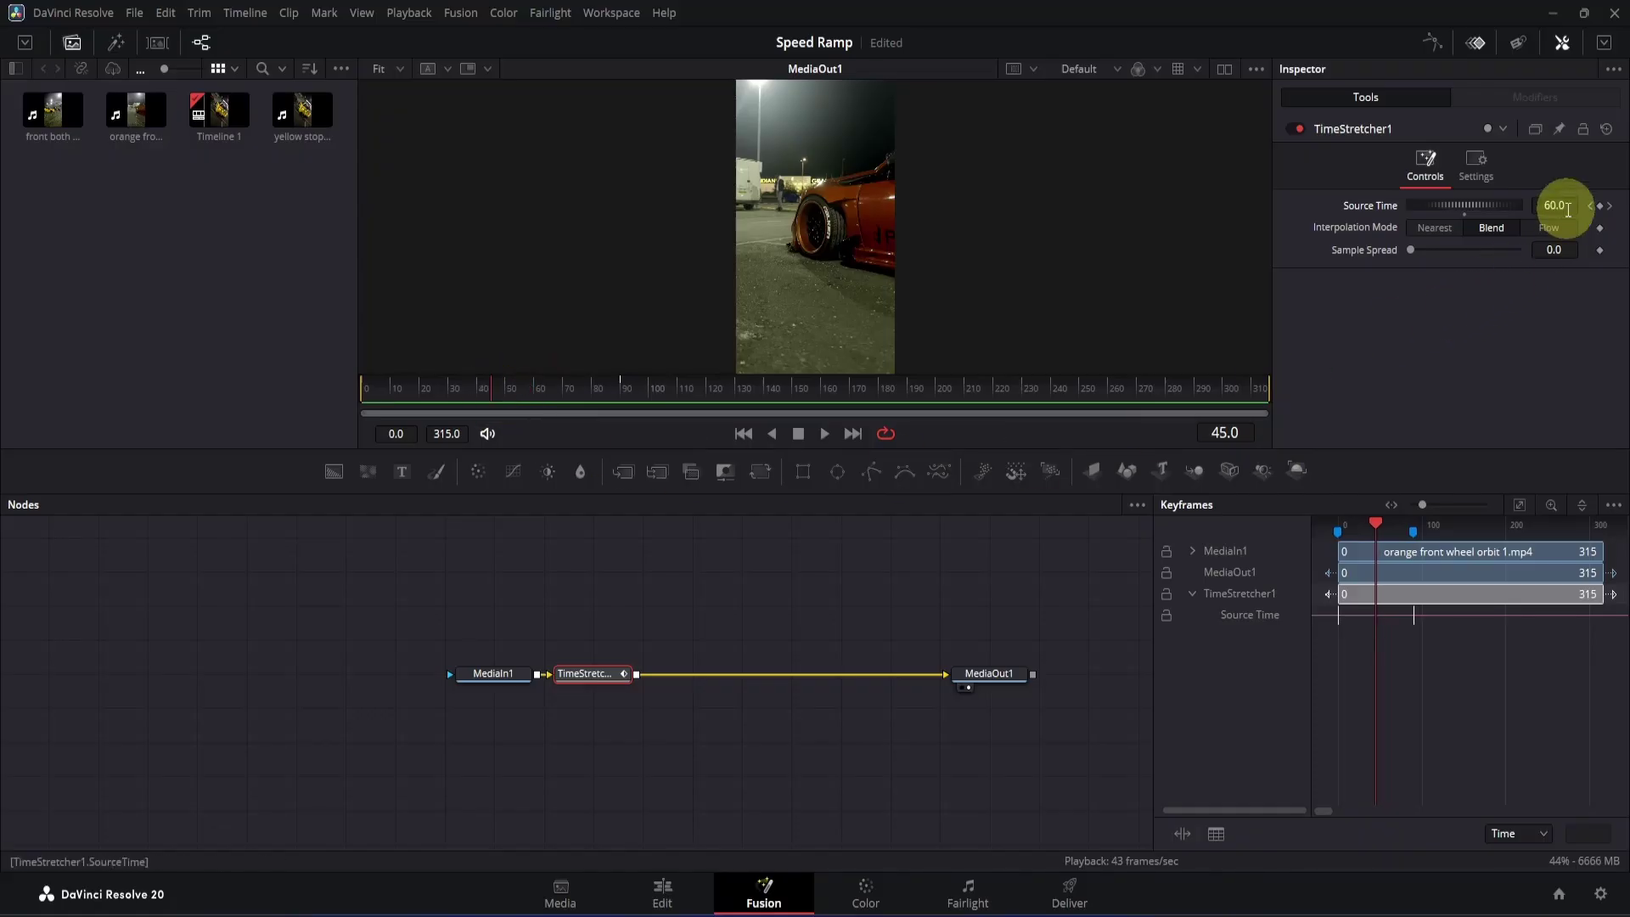
pyautogui.click(1568, 210)
pyautogui.press('BackSpace')
pyautogui.press('BackSpace')
pyautogui.press('BackSpace')
pyautogui.press('BackSpace')
pyautogui.write('180')
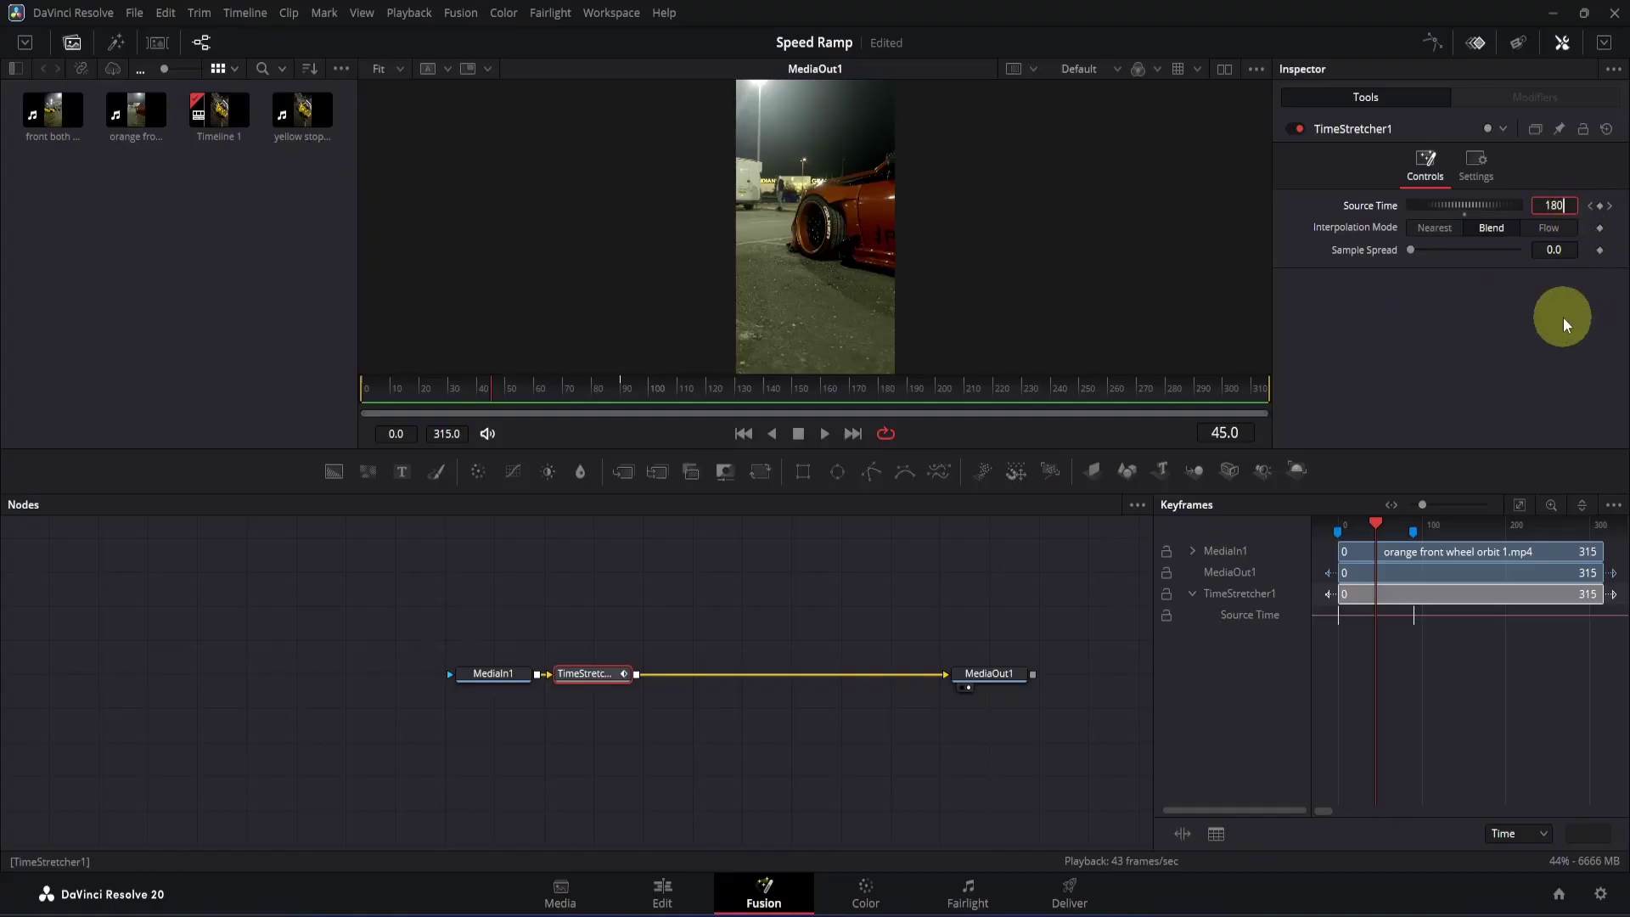
pyautogui.press('Return')
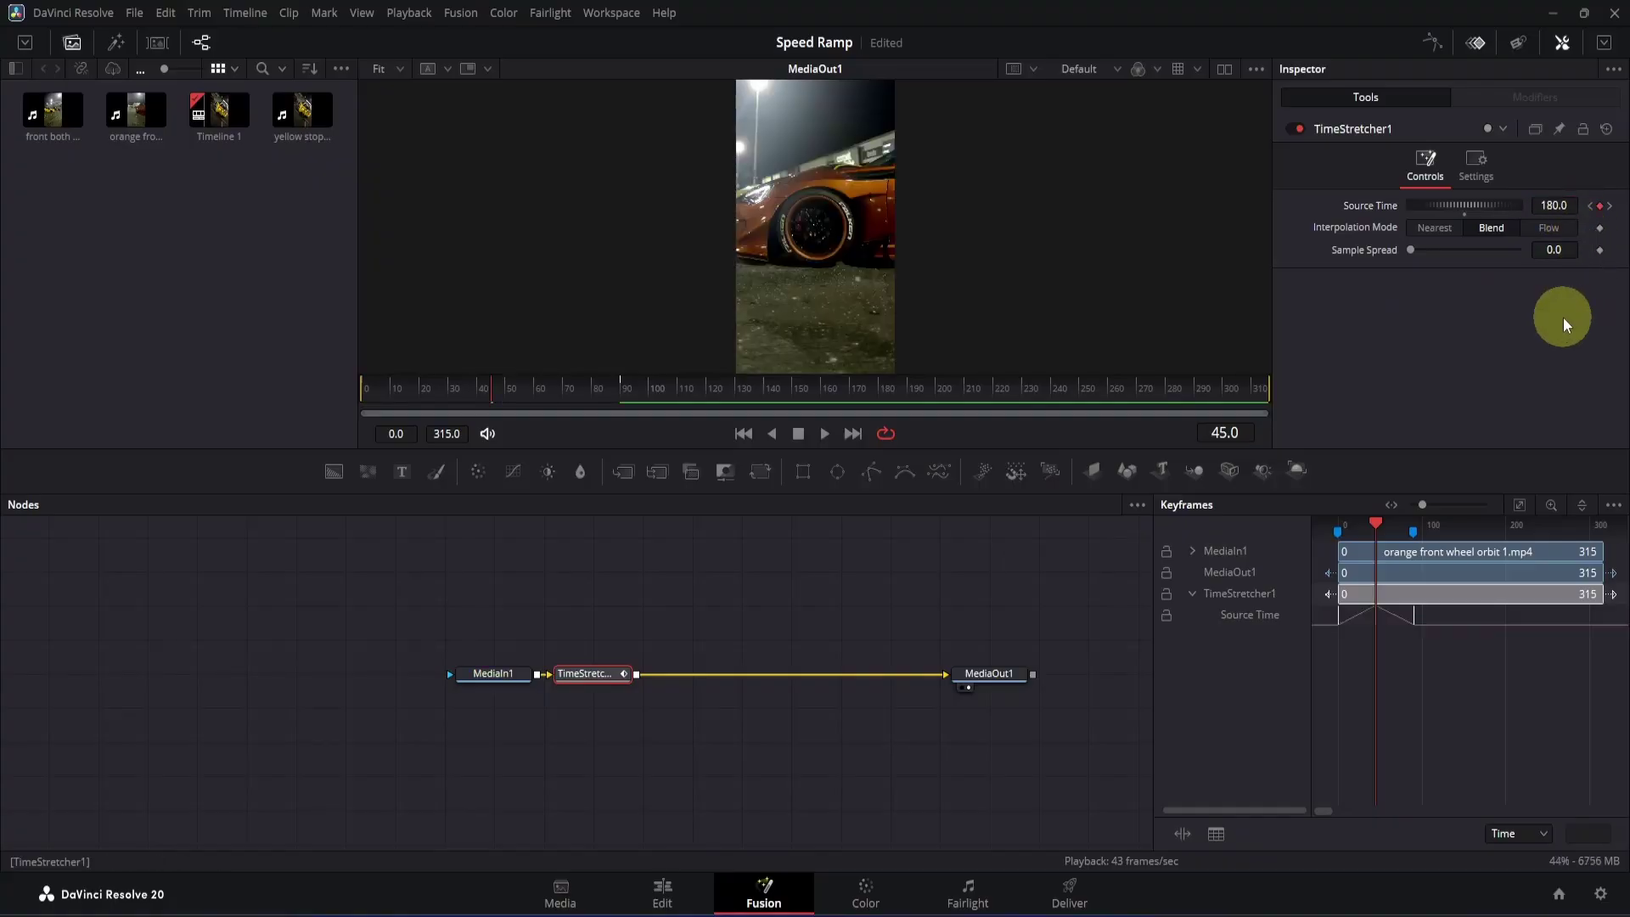
# - Show the Source Time curve in the Spline editor and smooth all three keyframes
pyautogui.click(1475, 42)
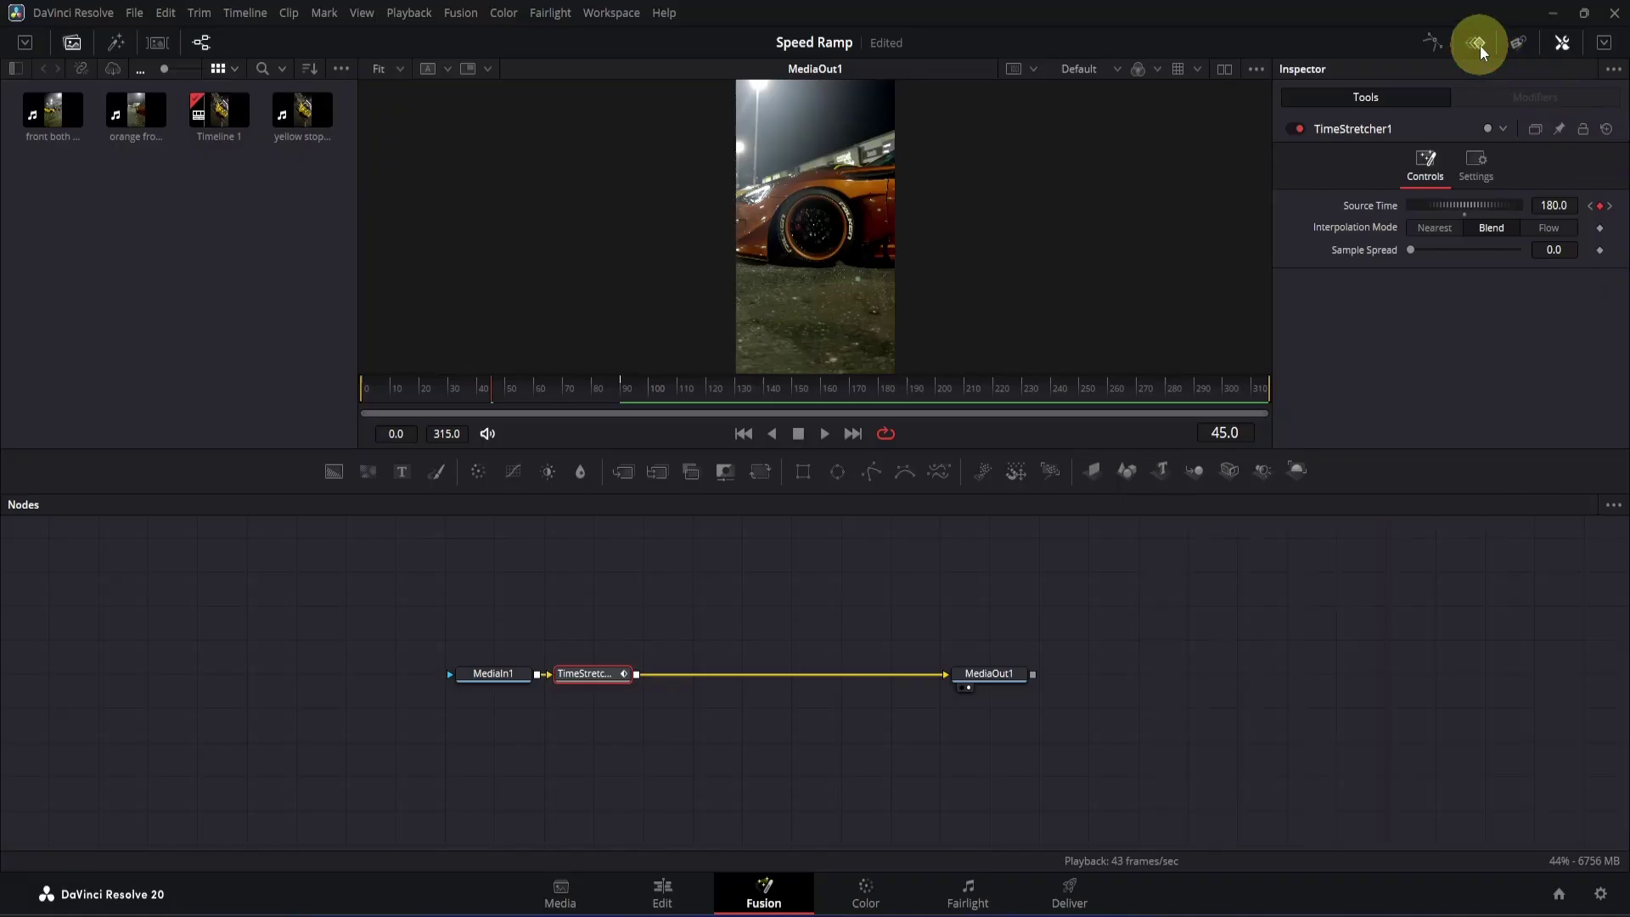
pyautogui.click(1433, 43)
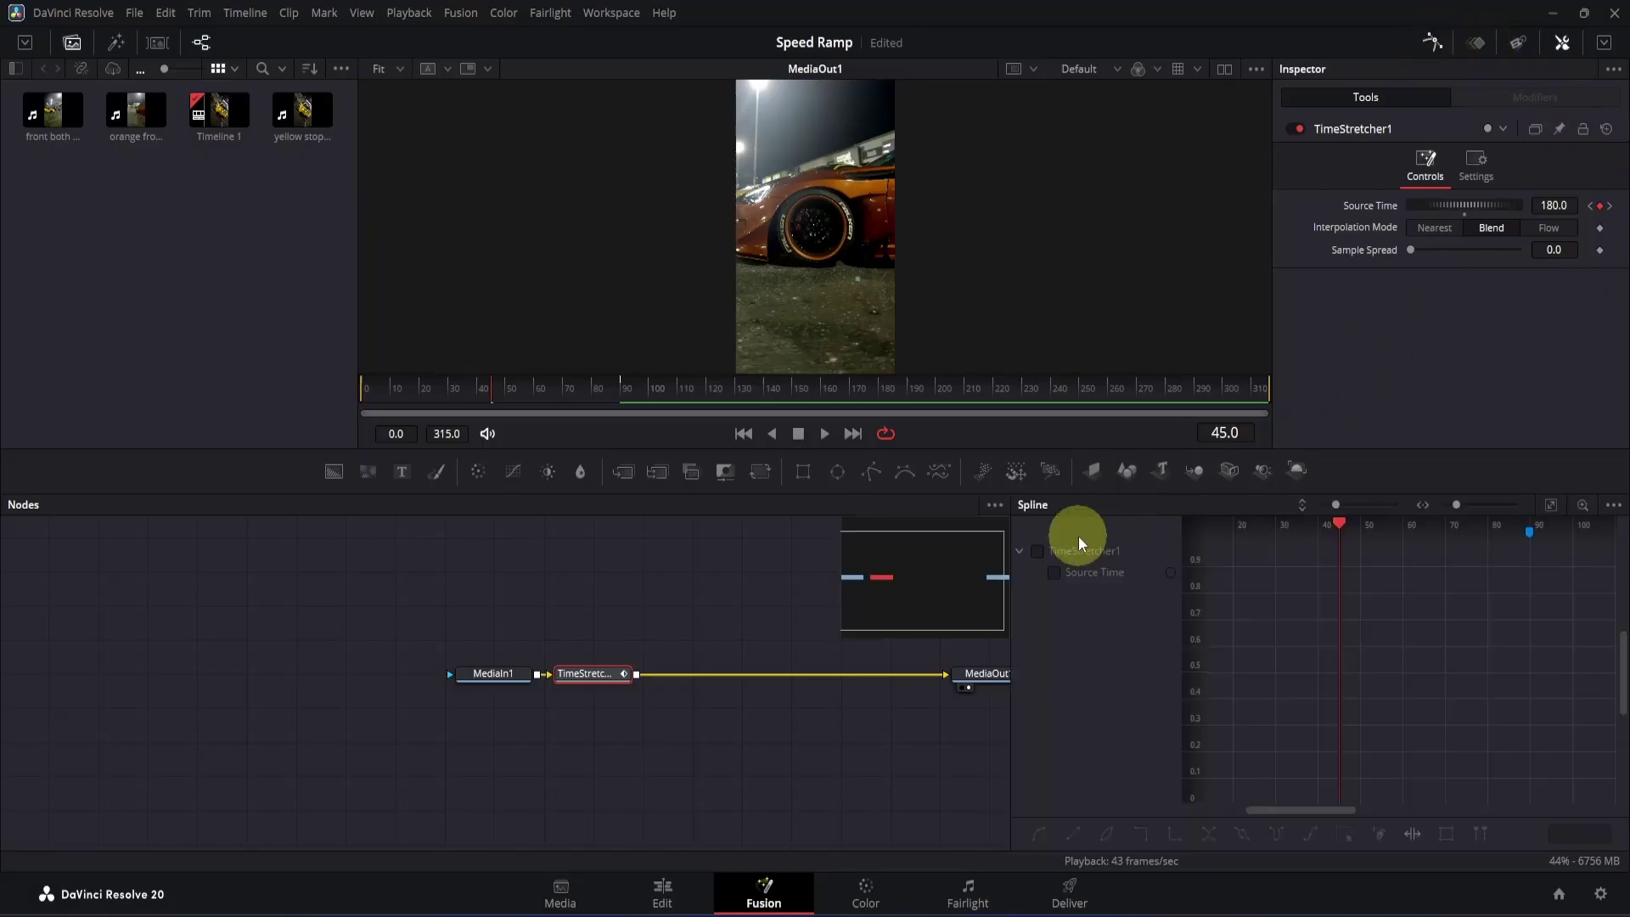
pyautogui.click(1054, 576)
pyautogui.click(1550, 504)
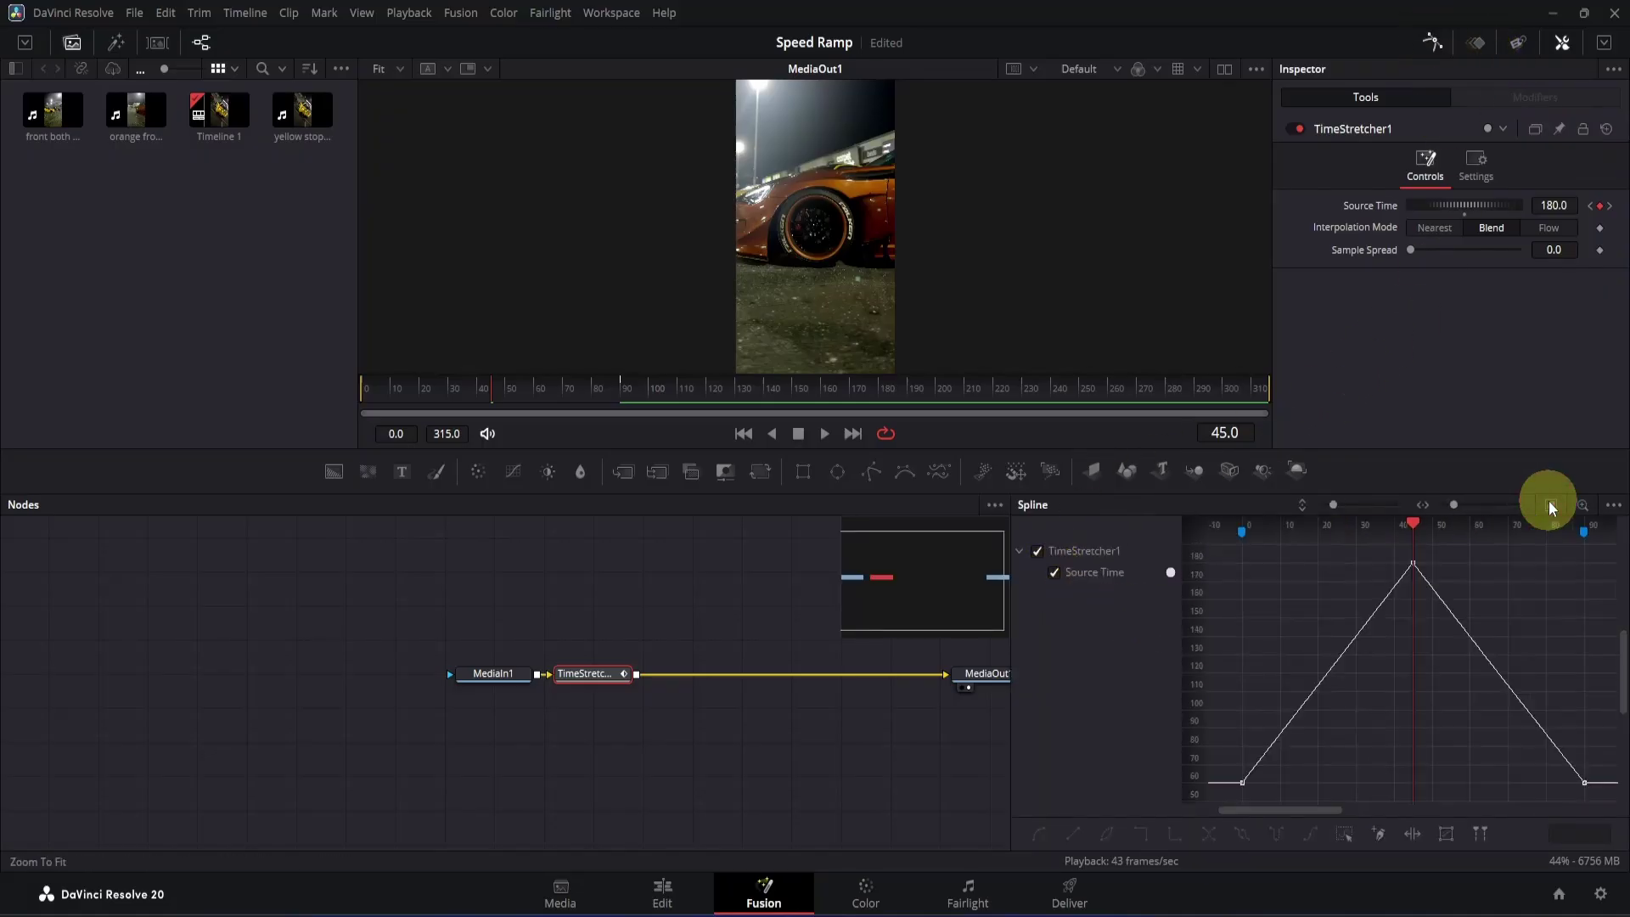
pyautogui.moveTo(1226, 554); pyautogui.dragTo(1590, 836)
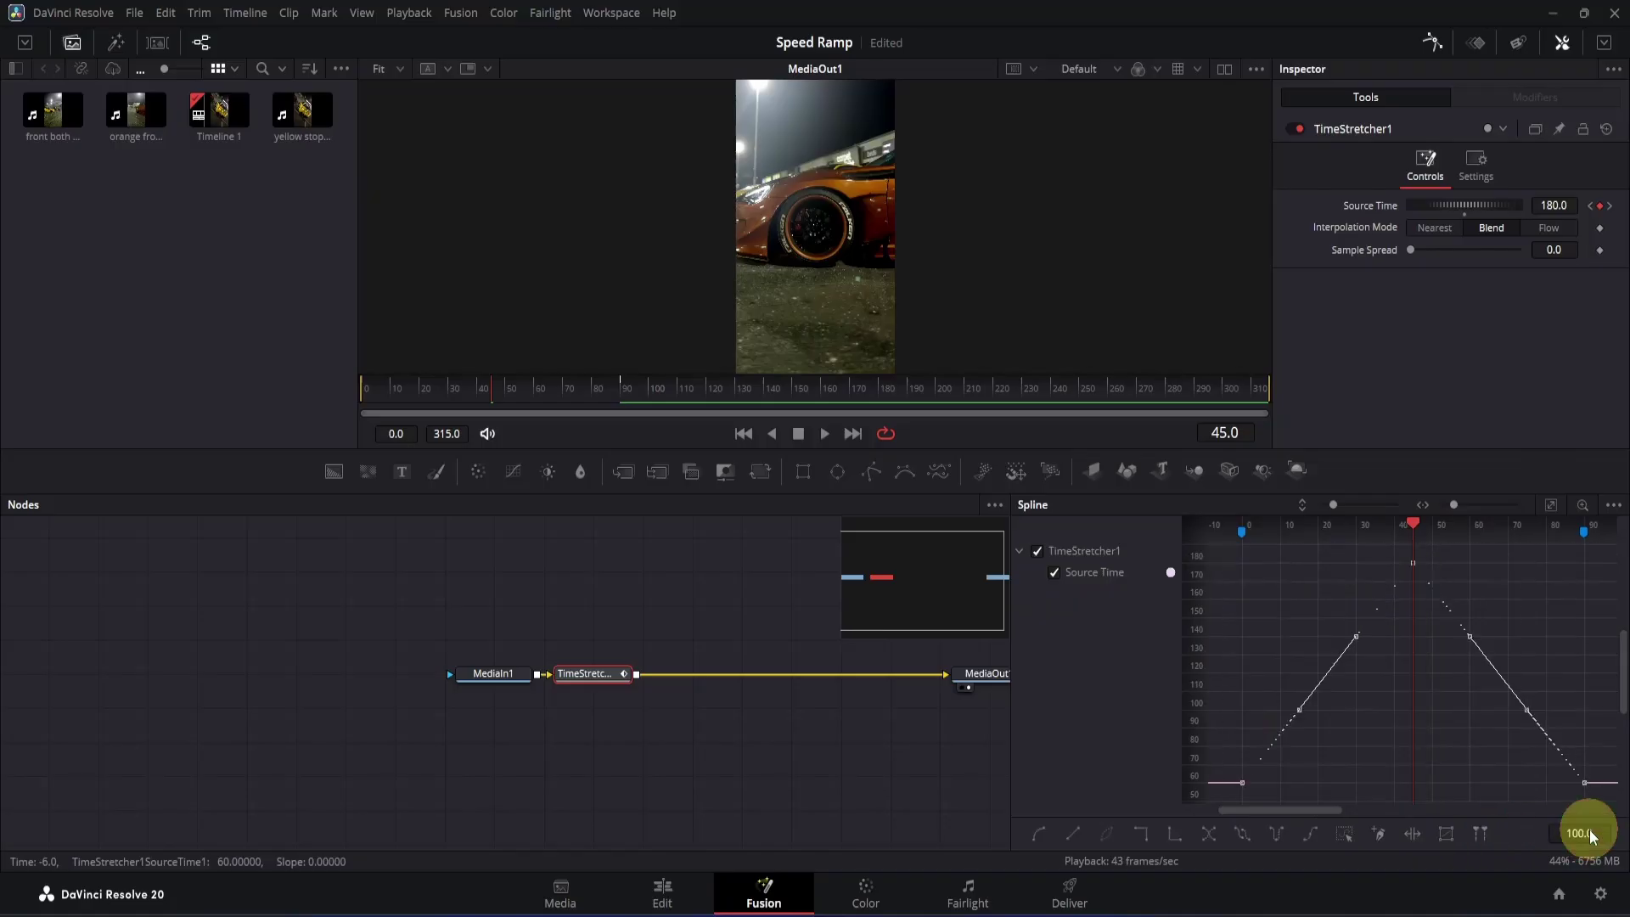
pyautogui.press('s')
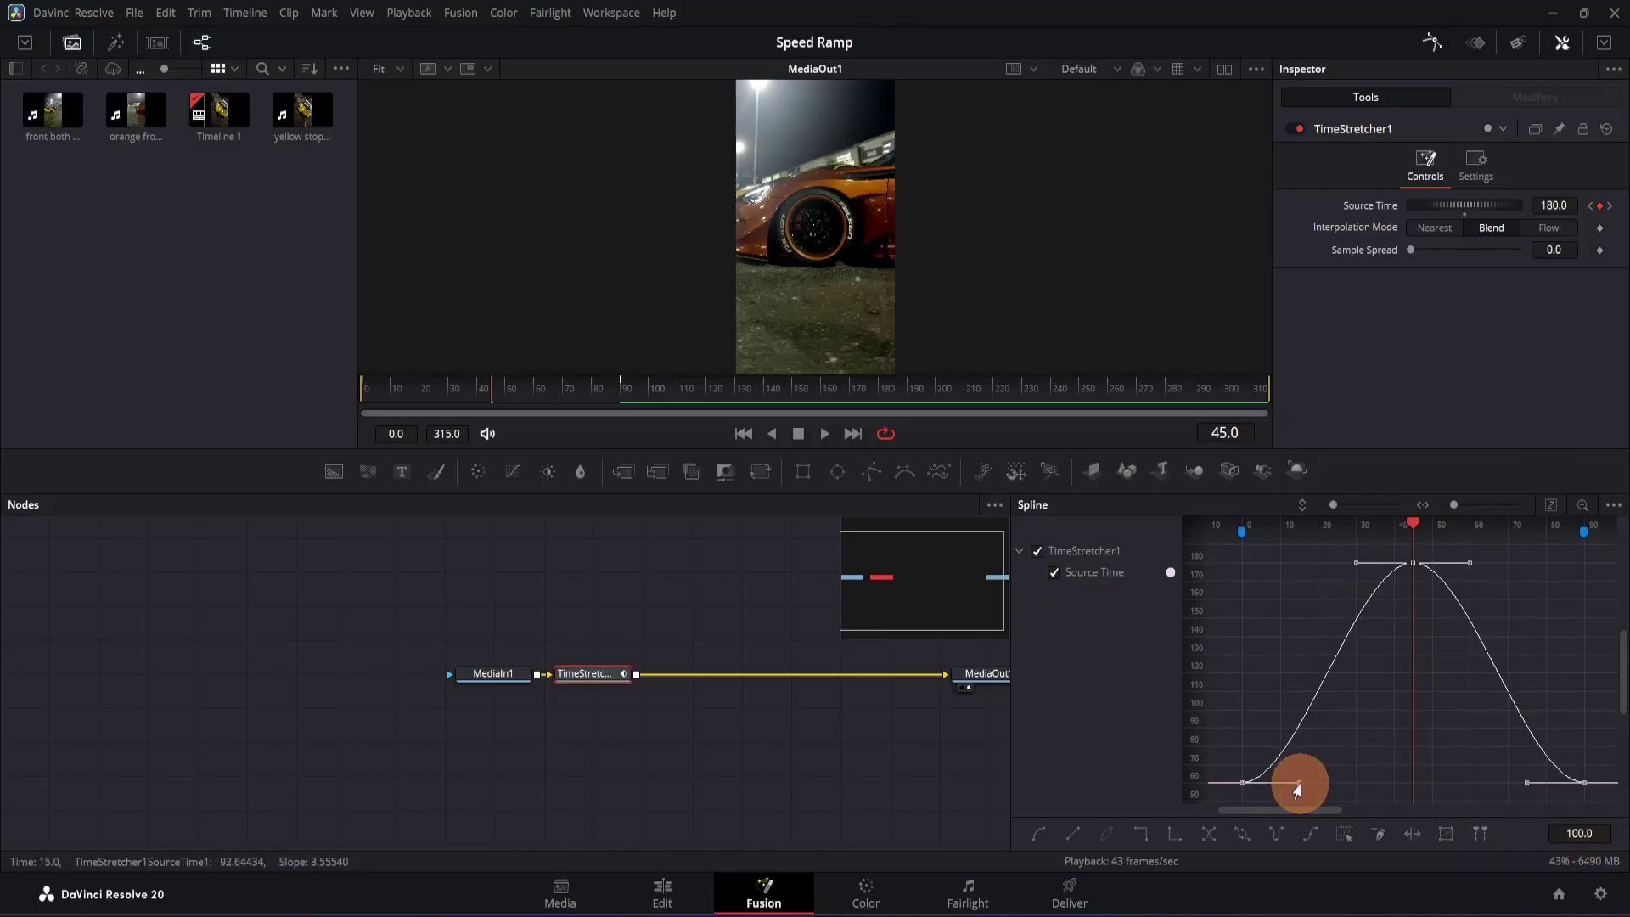
# - Reshape the rising and falling tangents and level the handles to flatten the 180 peak
pyautogui.moveTo(1298, 789); pyautogui.dragTo(1243, 670)
pyautogui.click(1524, 786)
pyautogui.moveTo(1524, 786); pyautogui.dragTo(1584, 683)
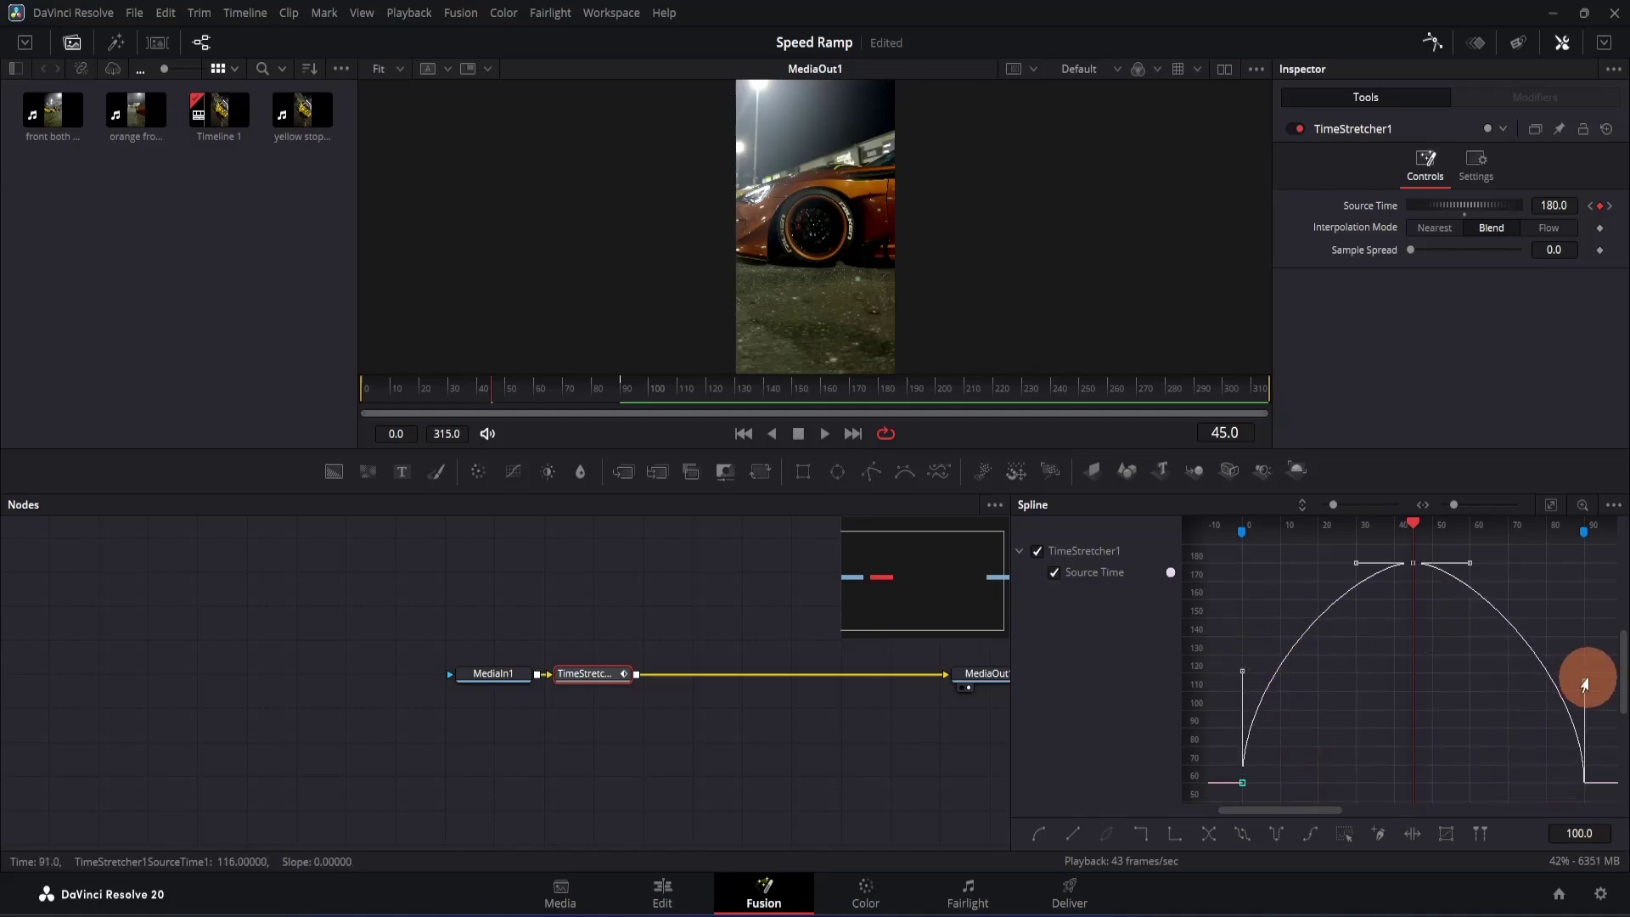
pyautogui.click(1468, 565)
pyautogui.moveTo(1468, 565); pyautogui.dragTo(1559, 569)
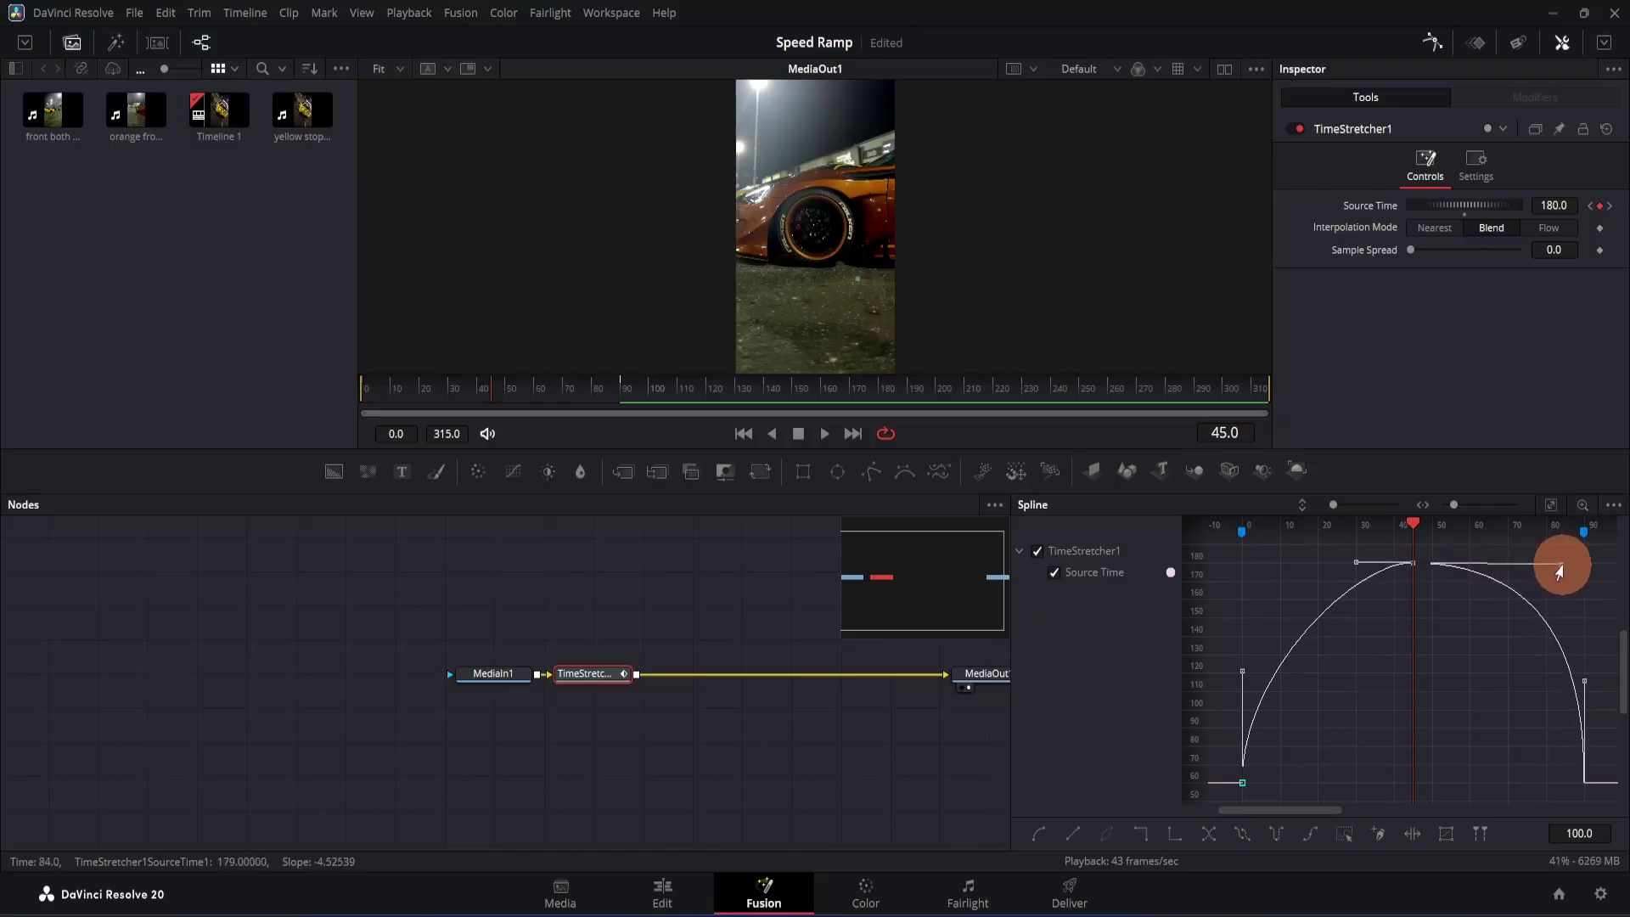
pyautogui.moveTo(1356, 562); pyautogui.dragTo(1280, 567)
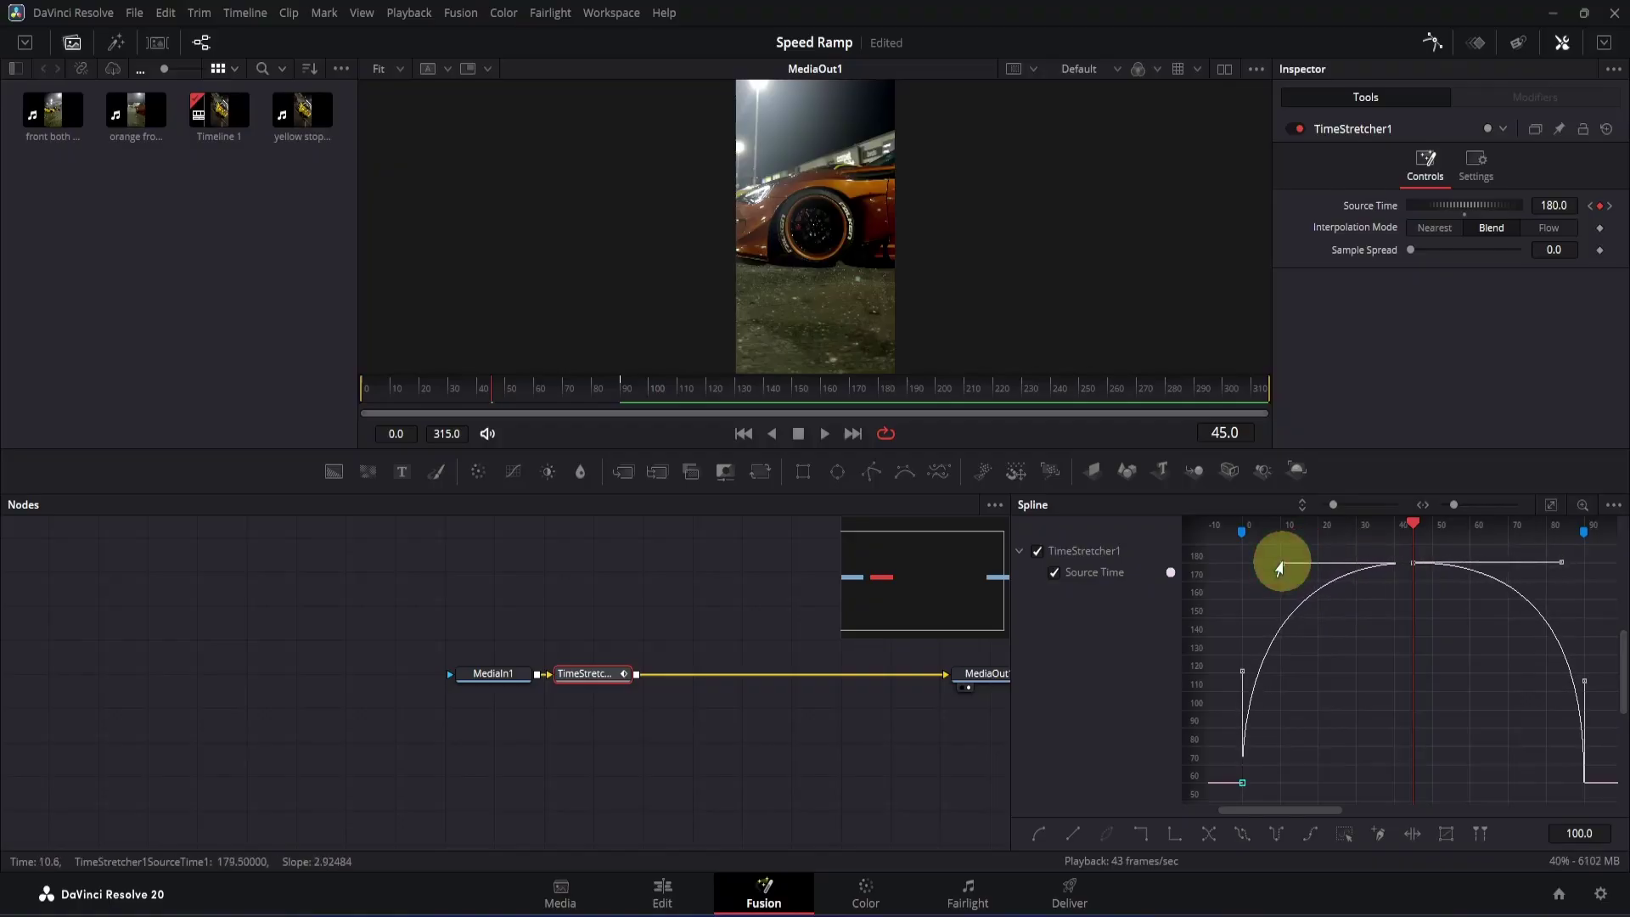
pyautogui.click(1433, 42)
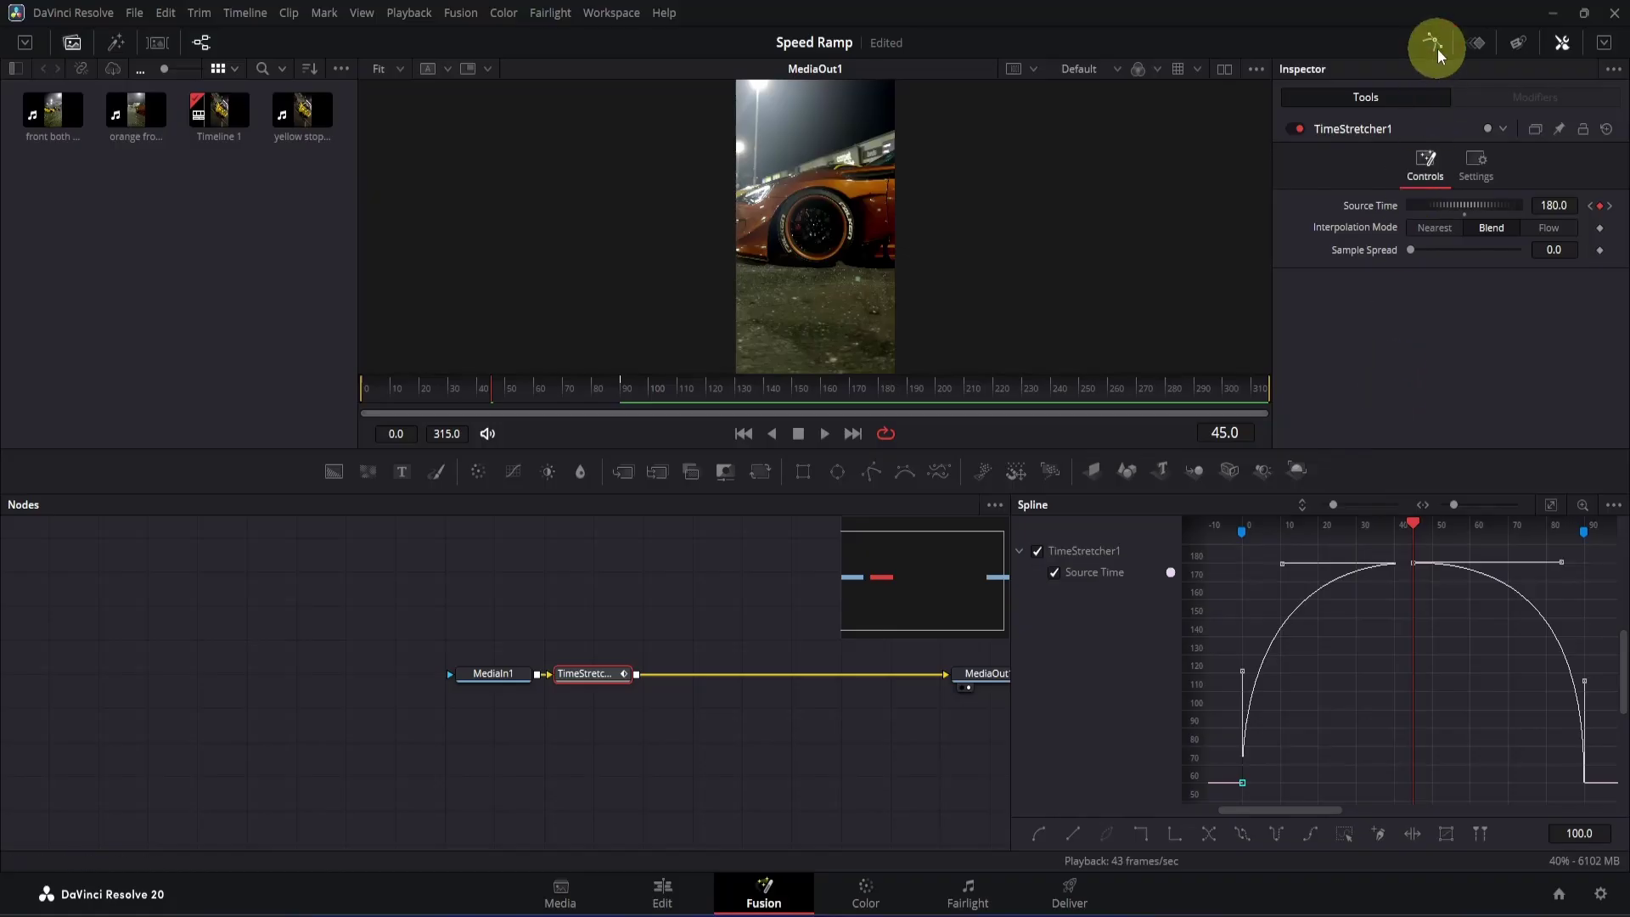
# - Trim the orange wheel clip on V2 to end at Marker 2
pyautogui.click(659, 890)
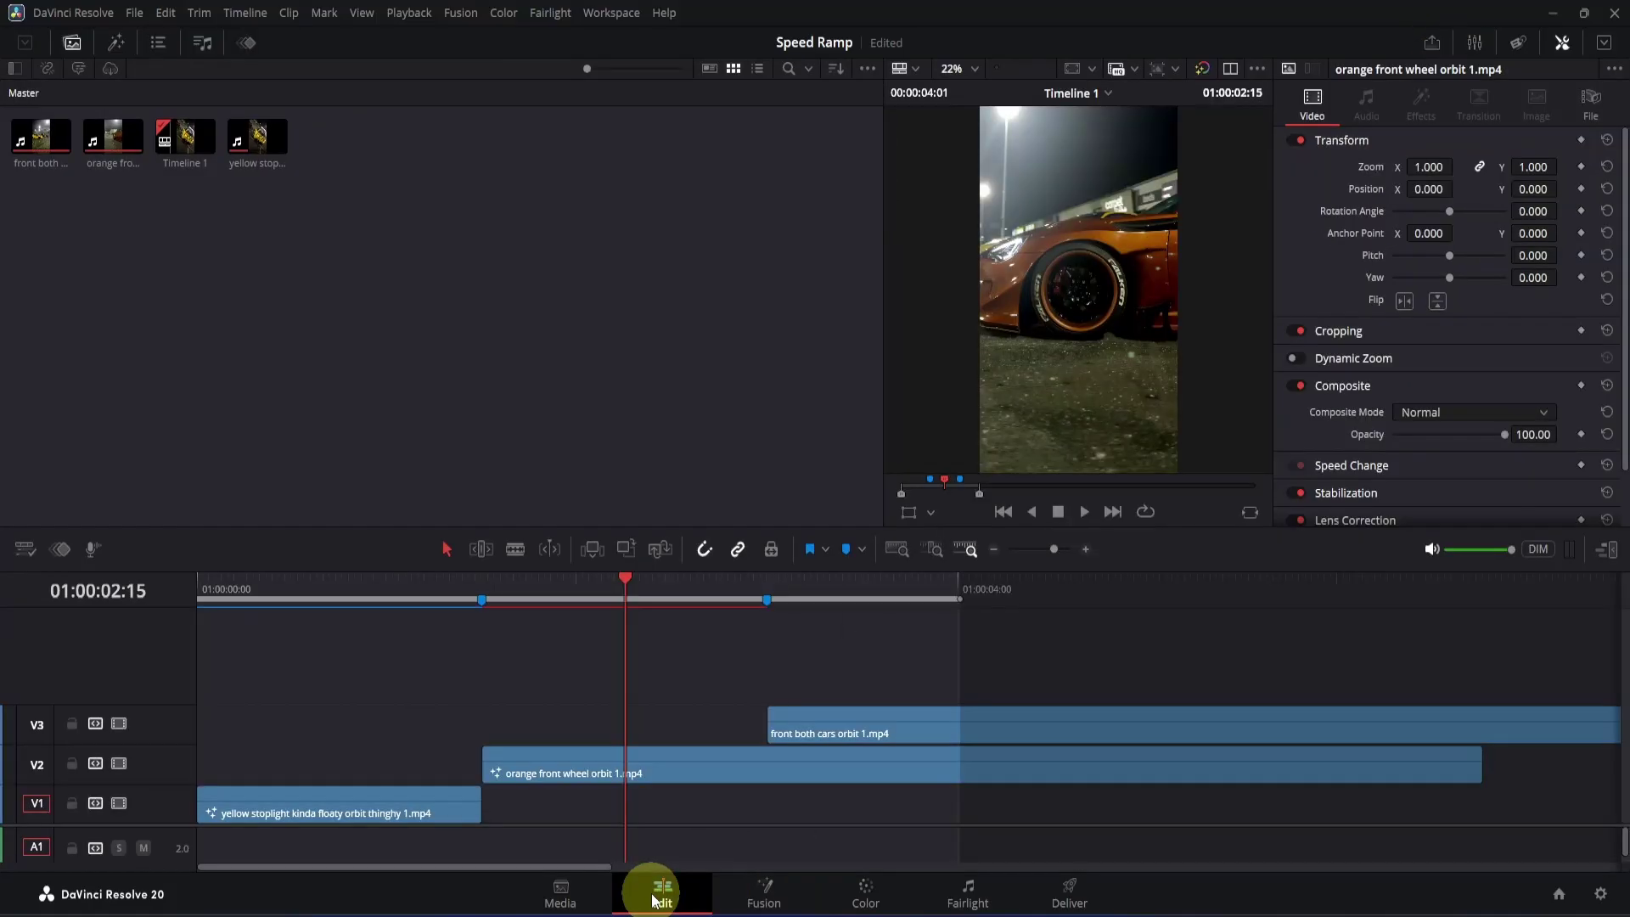
pyautogui.moveTo(719, 594); pyautogui.dragTo(767, 598)
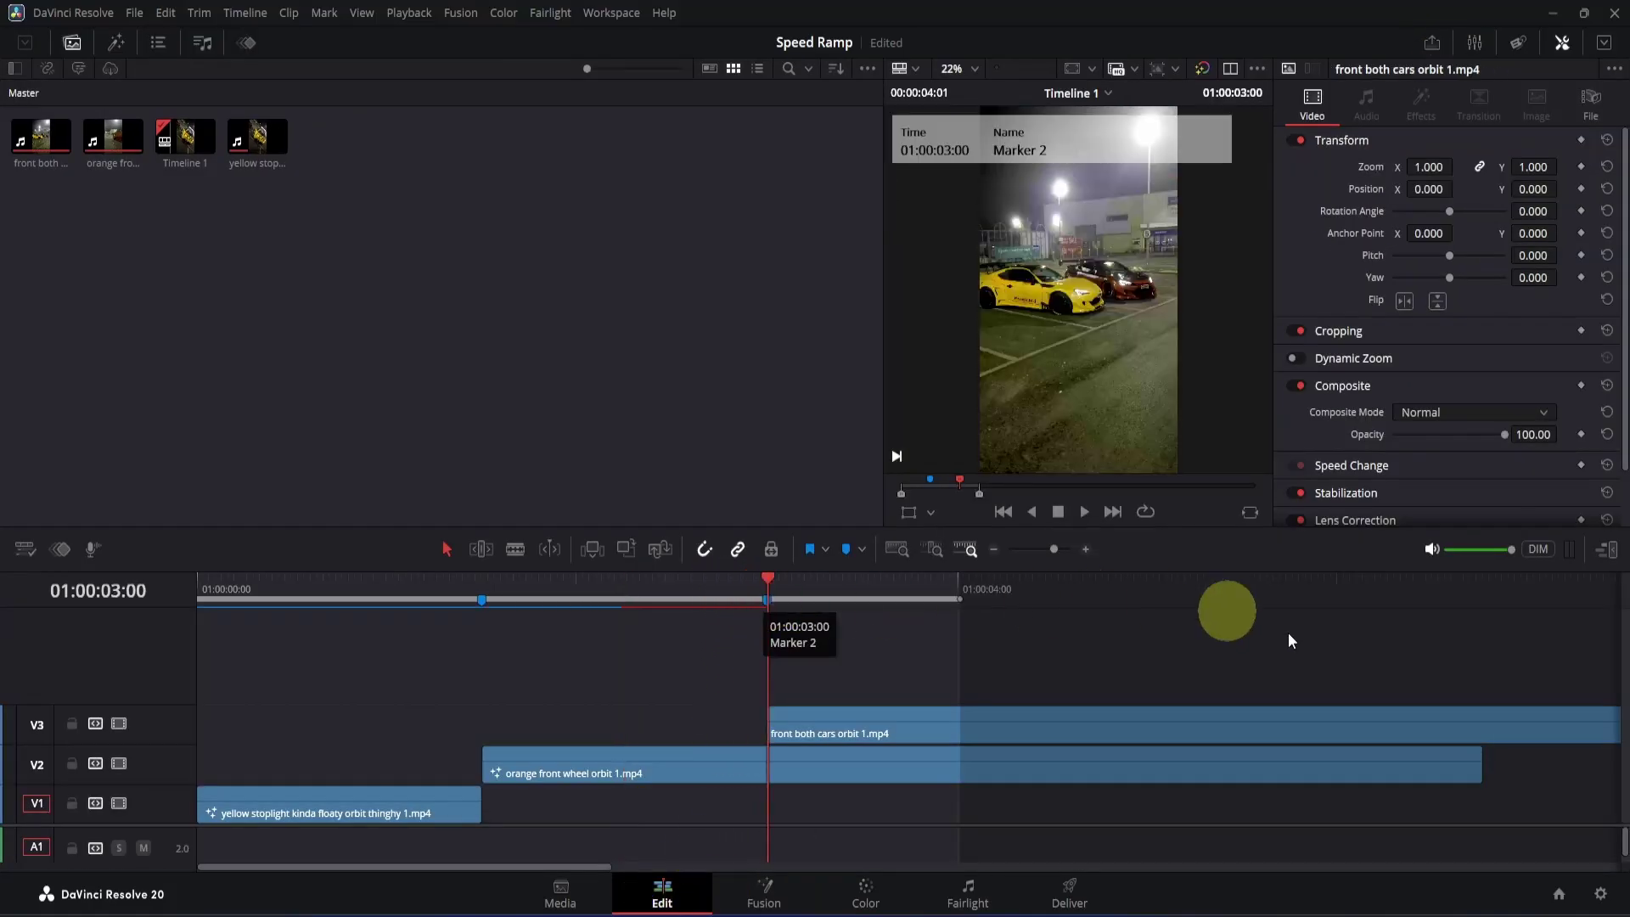
pyautogui.moveTo(1476, 769); pyautogui.dragTo(766, 760)
# - Play the timeline from the start, then open the front both cars clip in Fusion
pyautogui.press('Home')
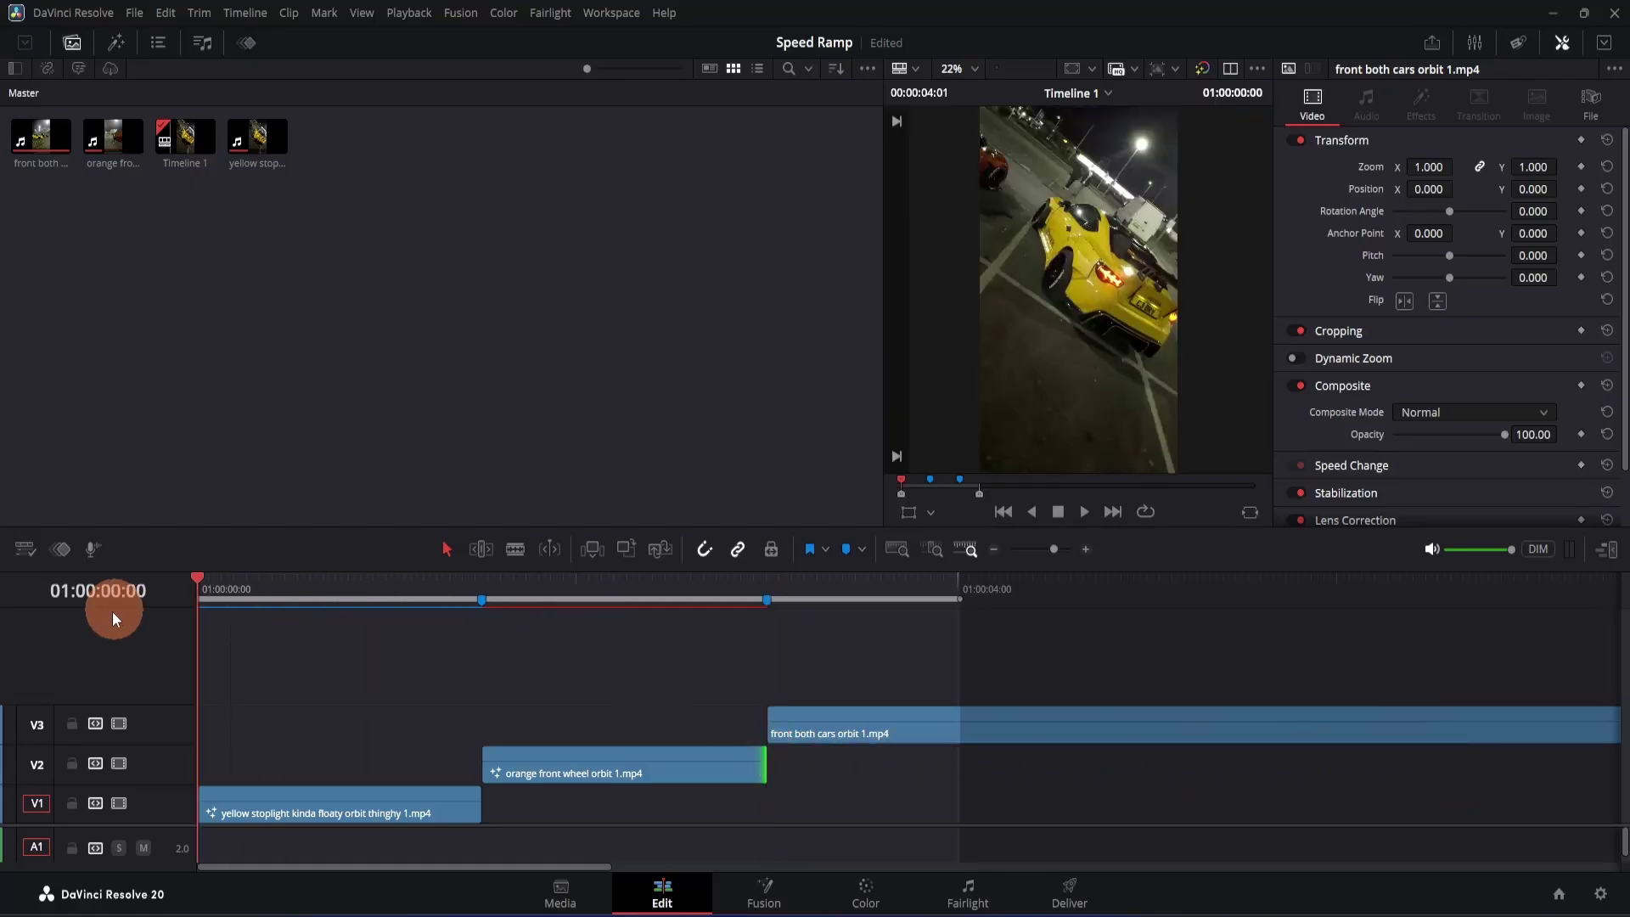
pyautogui.press('space')
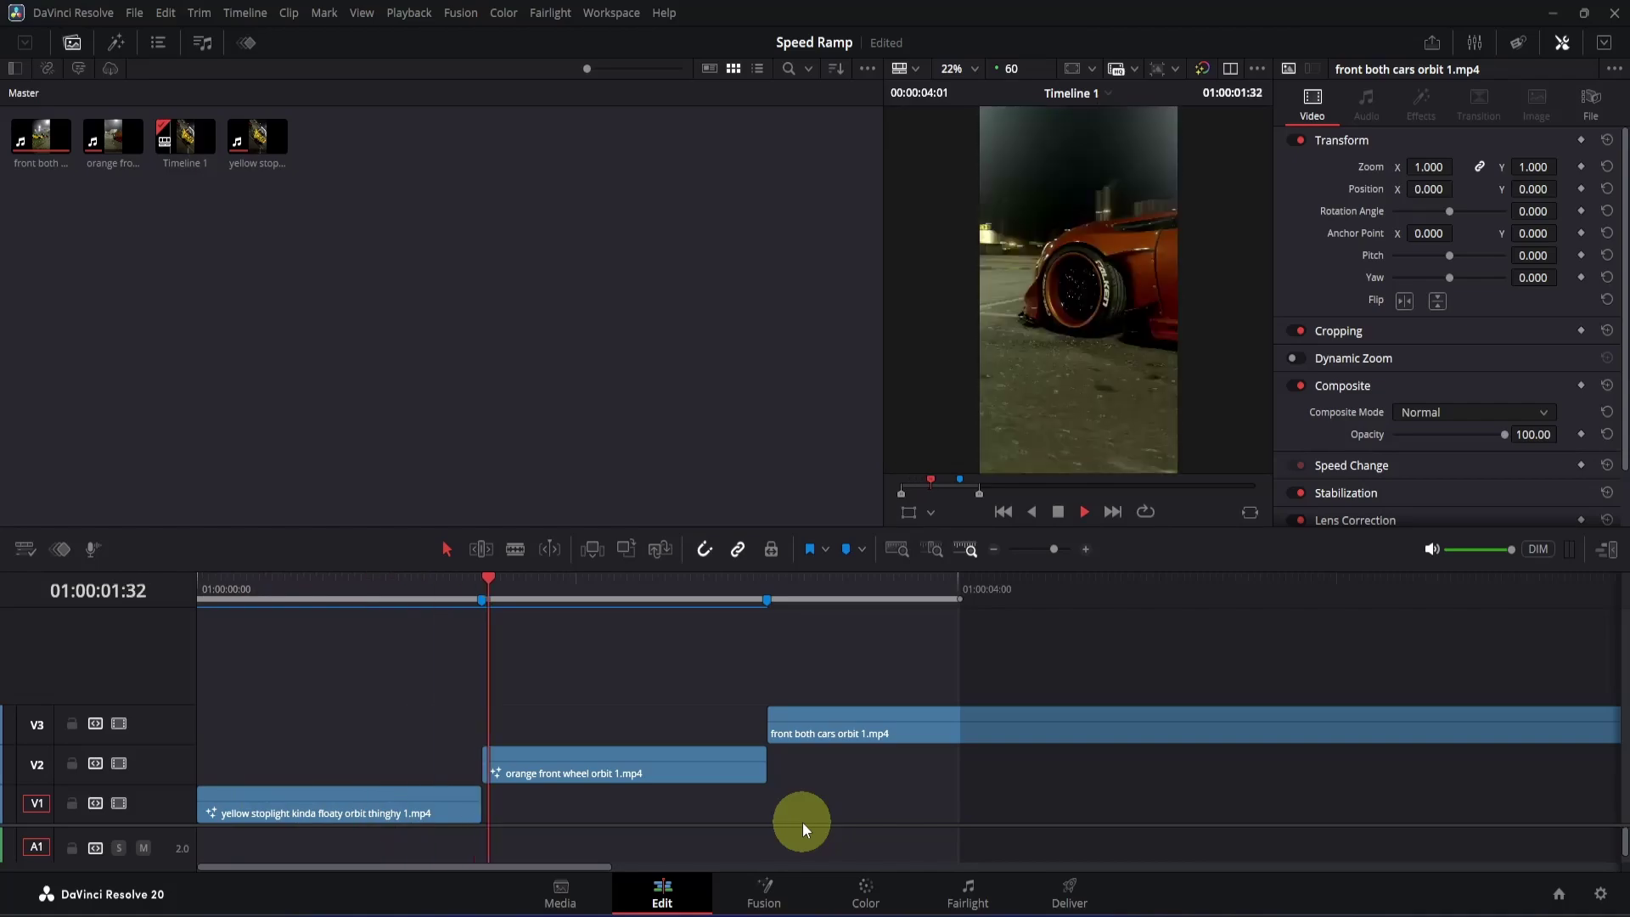
pyautogui.press('space')
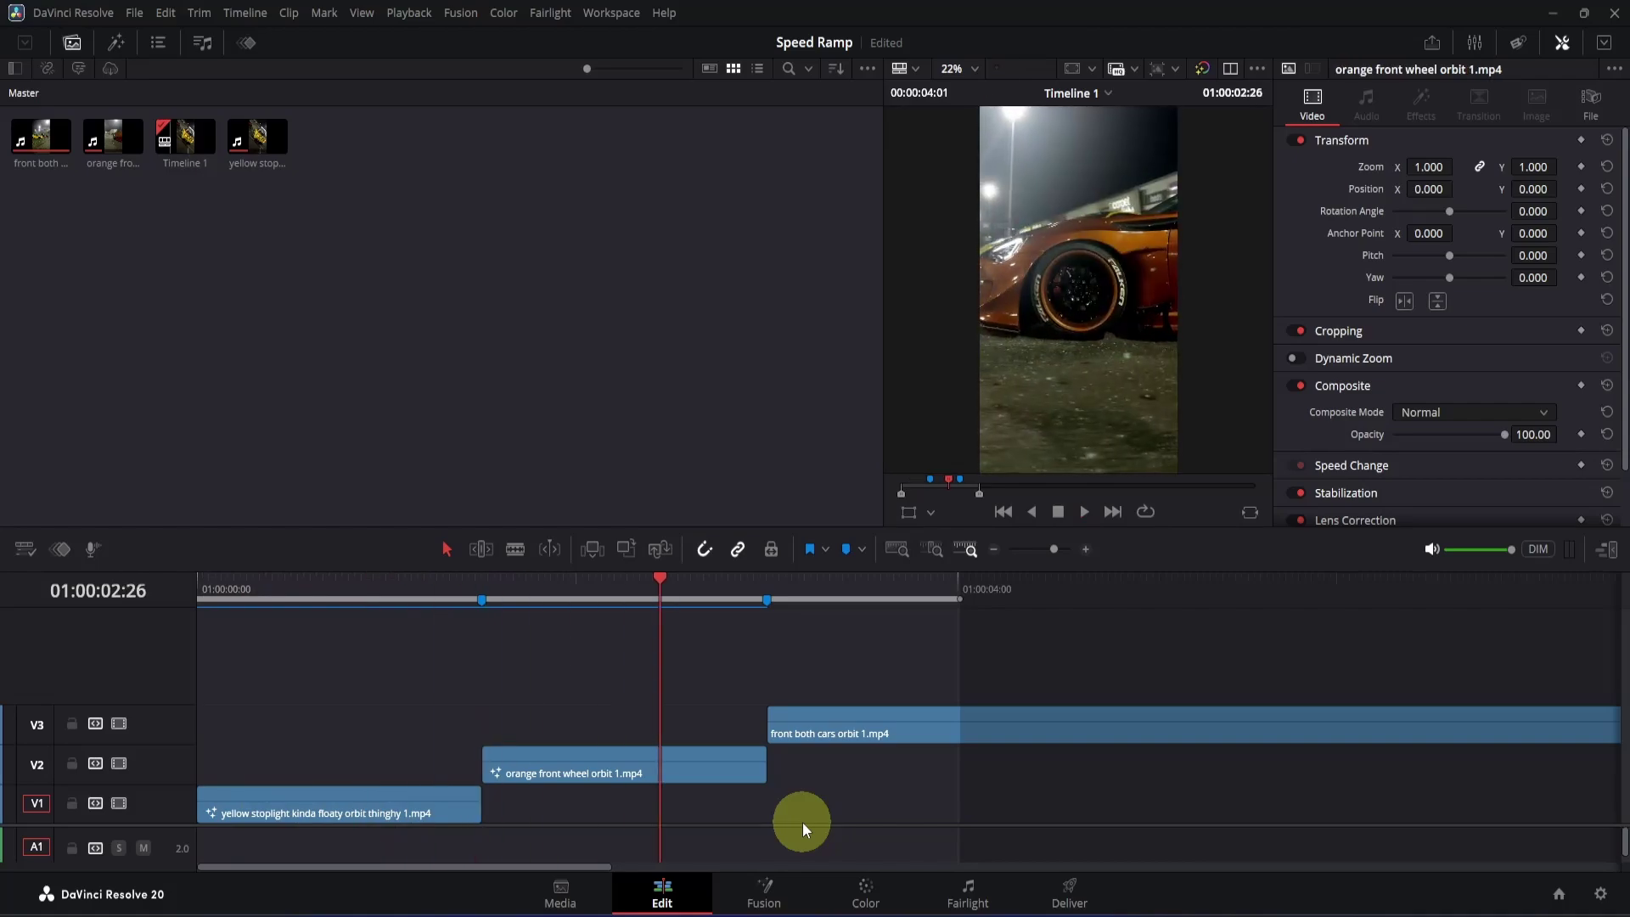
pyautogui.moveTo(817, 588); pyautogui.dragTo(853, 594)
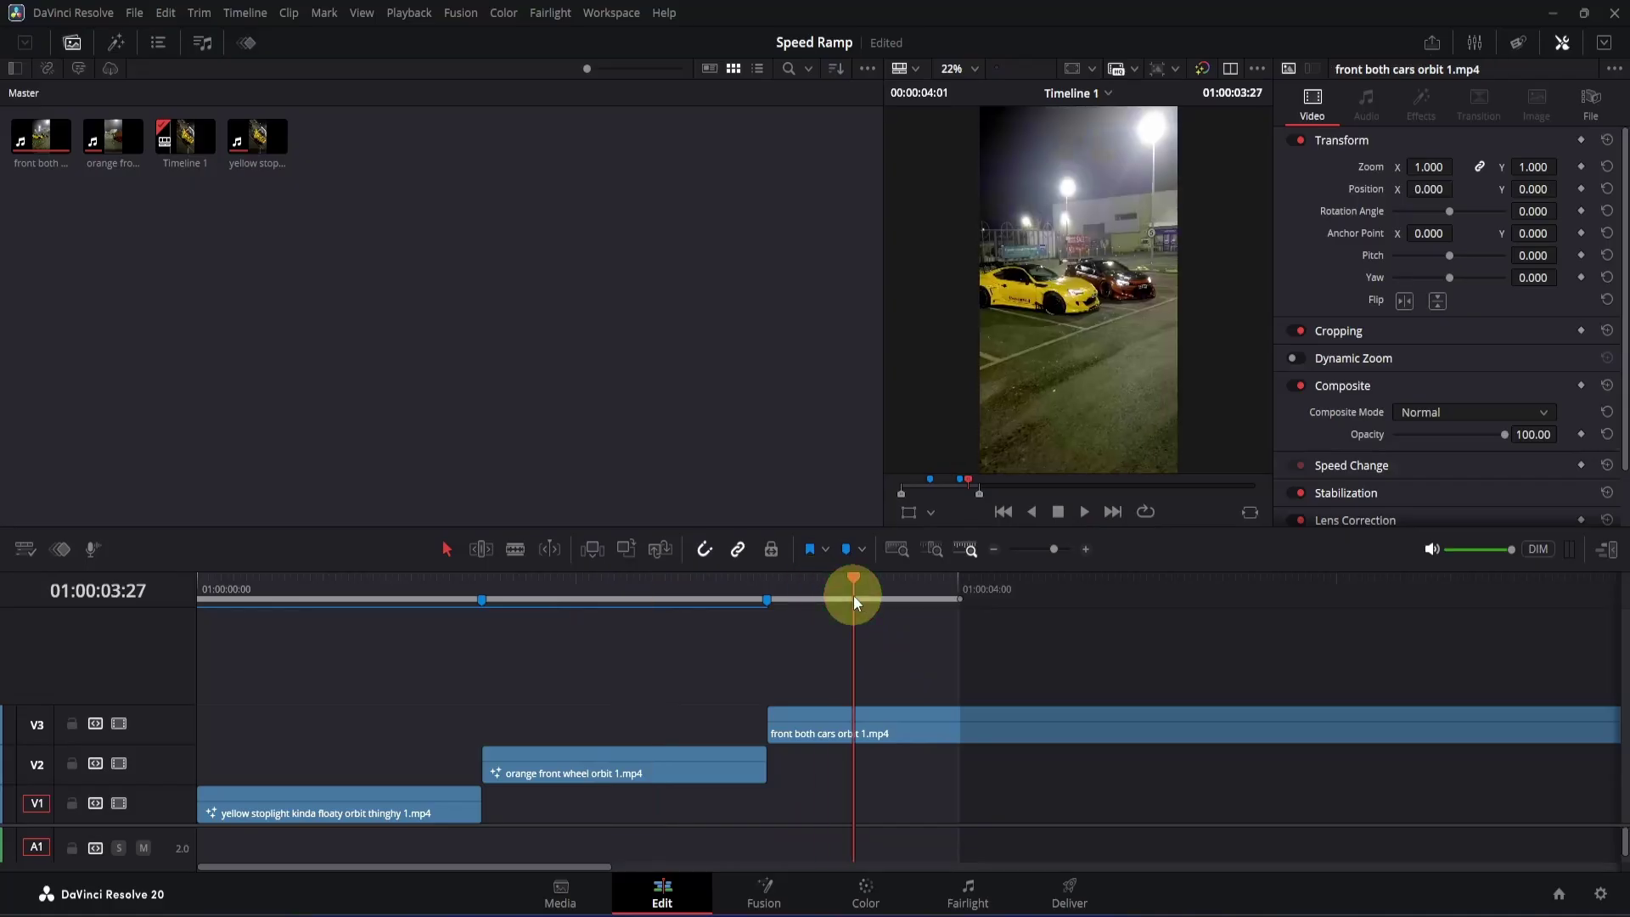
pyautogui.click(783, 896)
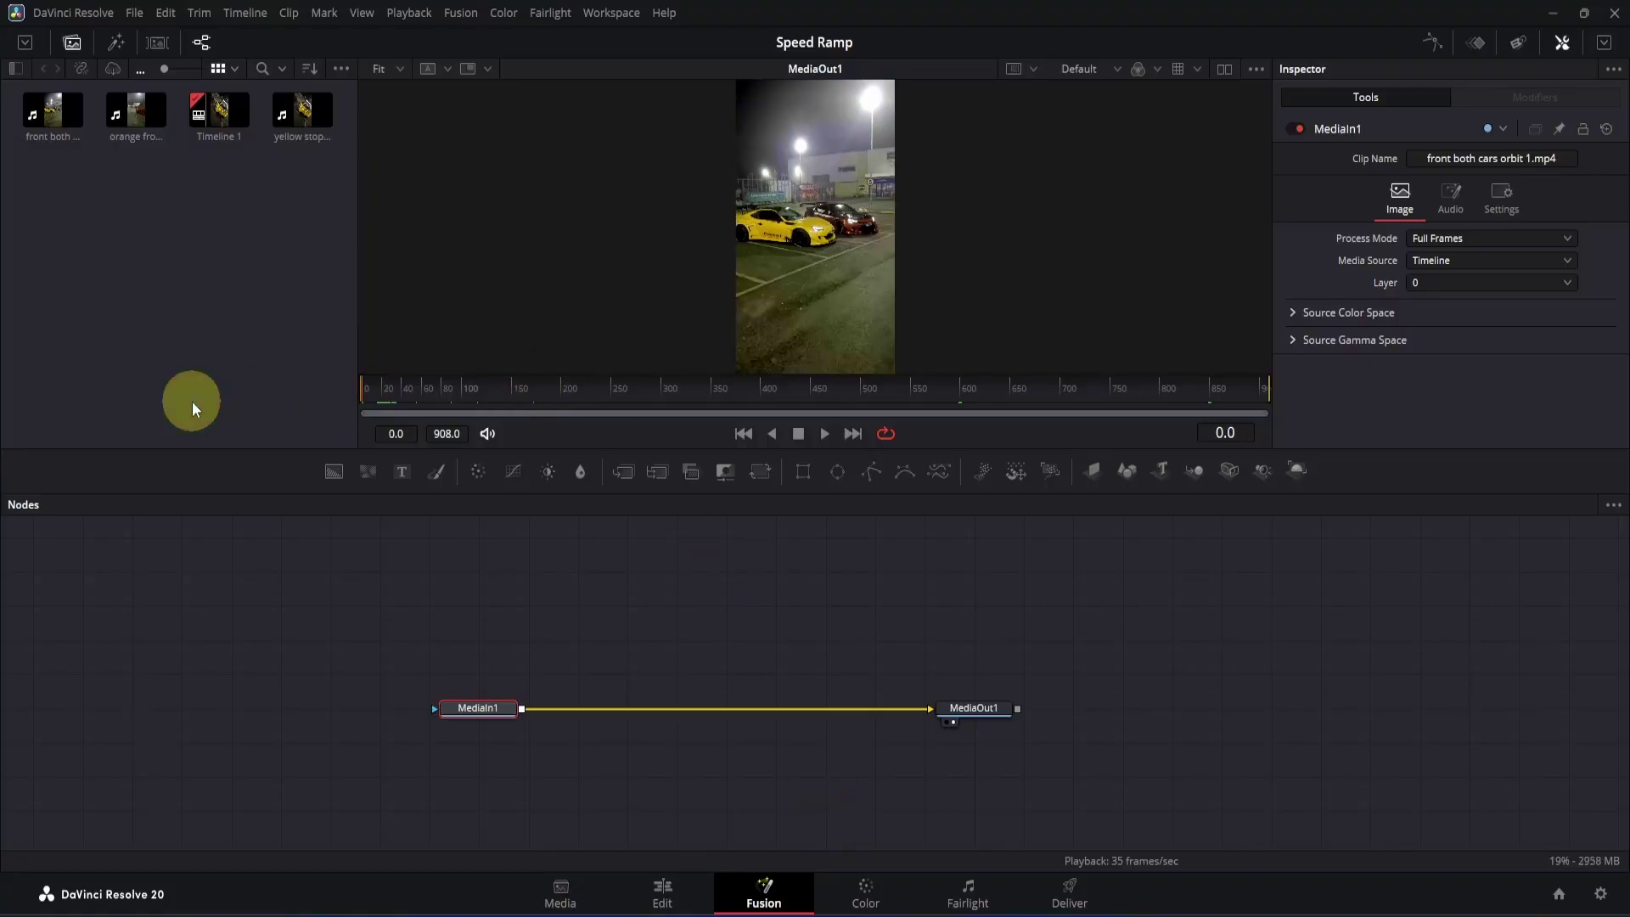
# - Add a Time Stretcher node and keyframe Source Time 600 at frame 0
pyautogui.hotkey('shift', 'space')
pyautogui.write('time stretcher')
pyautogui.press('Return')
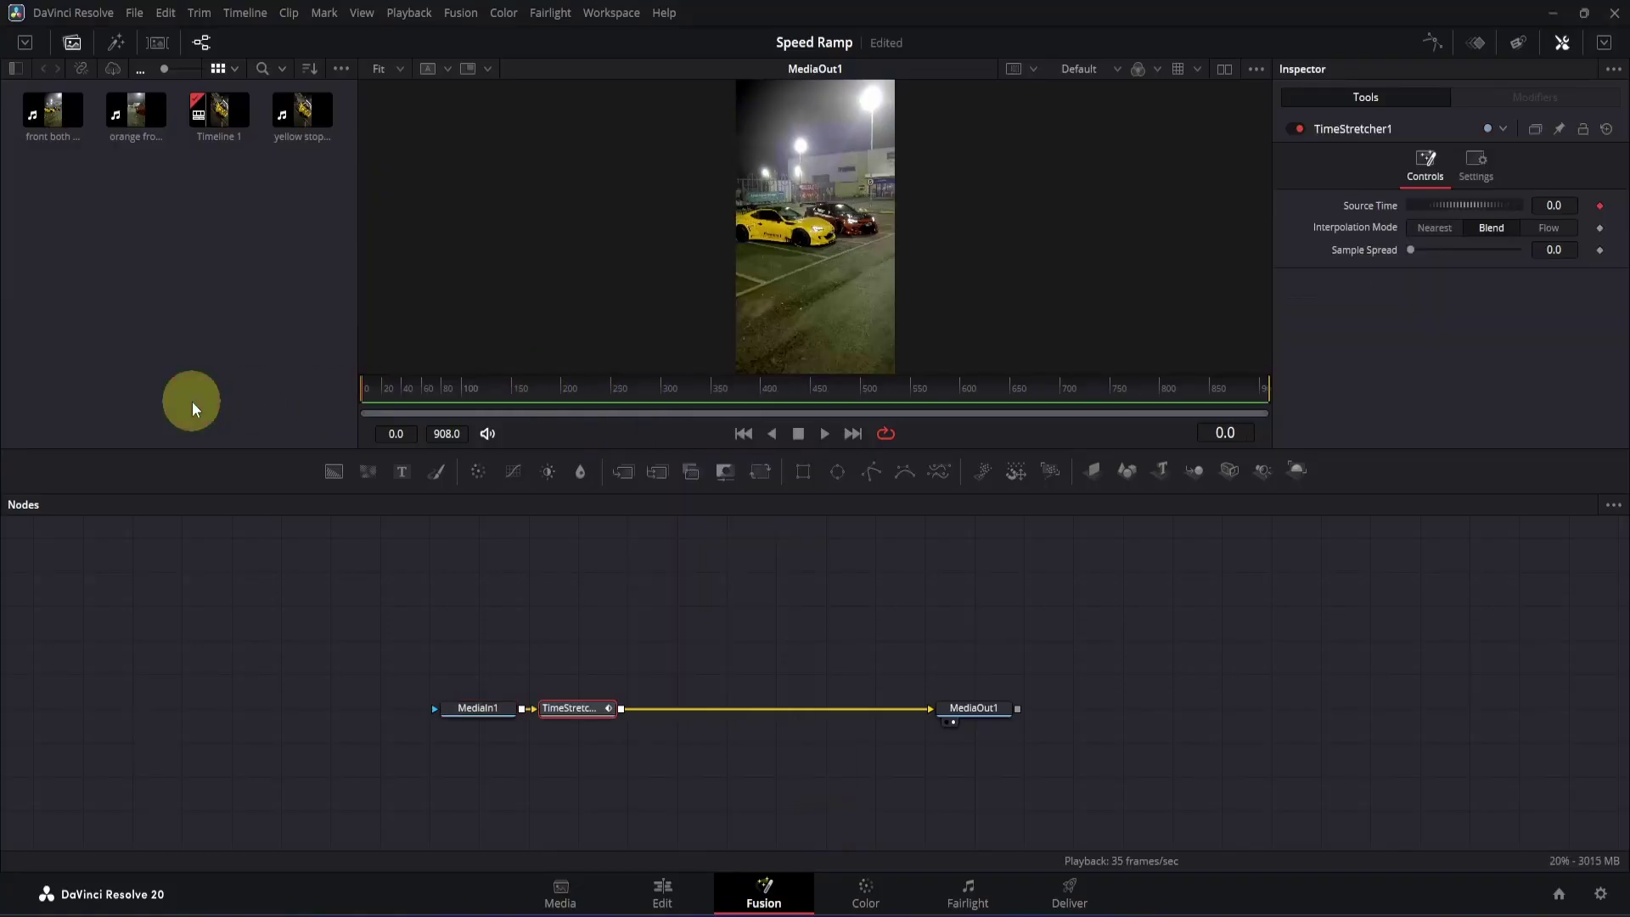
pyautogui.click(1566, 207)
pyautogui.write('600')
pyautogui.click(1504, 339)
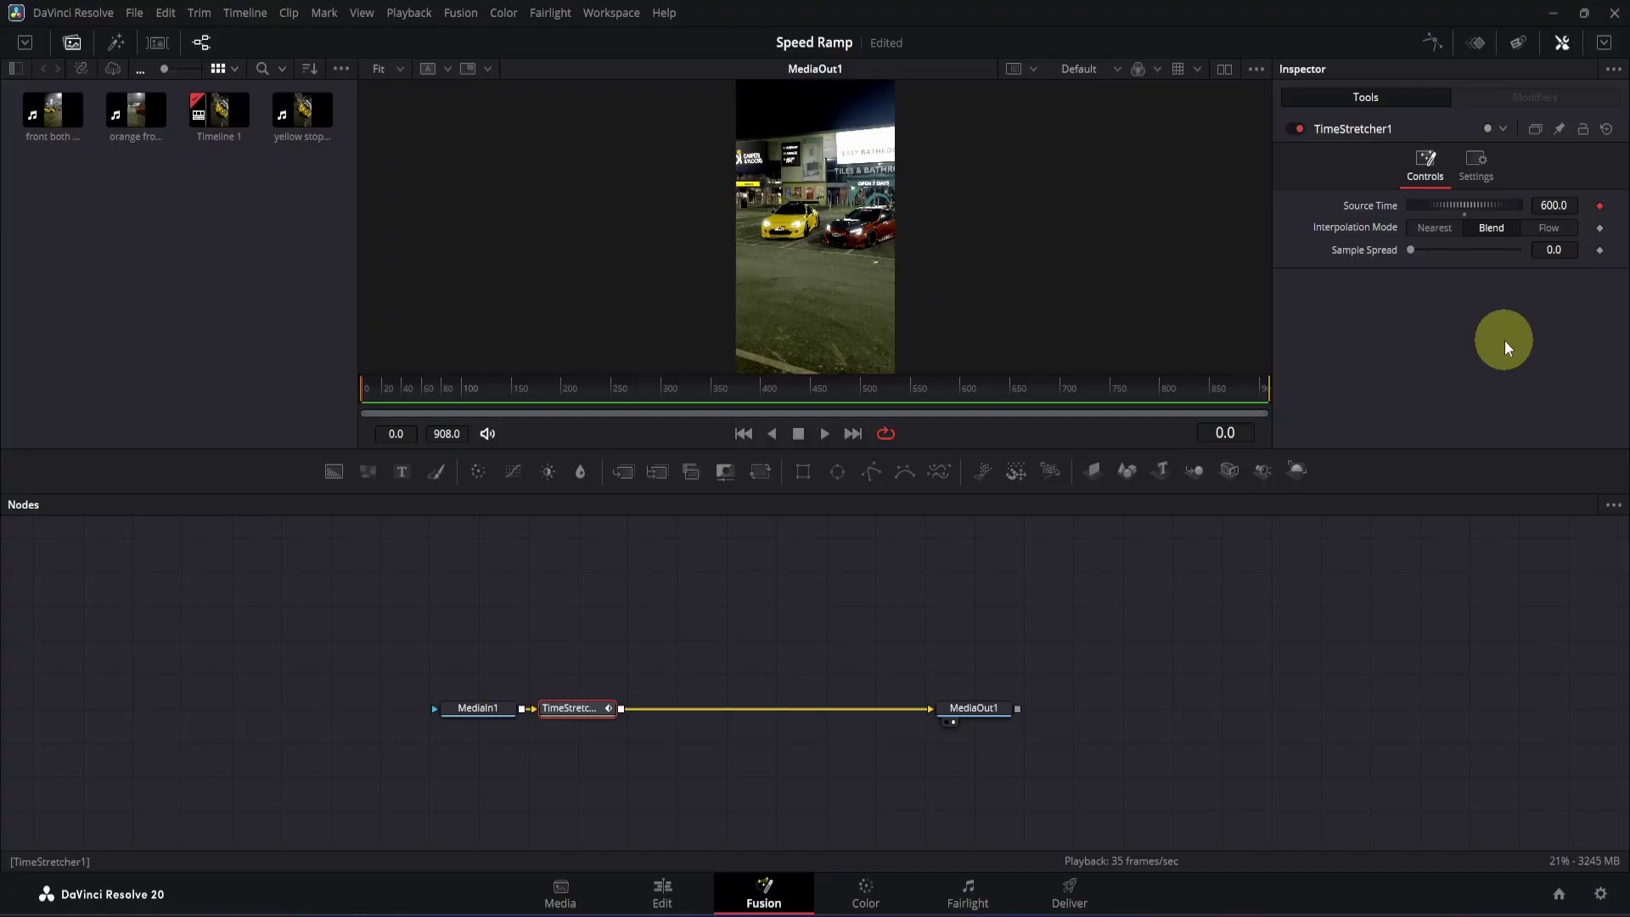
# - Keyframe Source Time 850 at frame 60
pyautogui.click(416, 392)
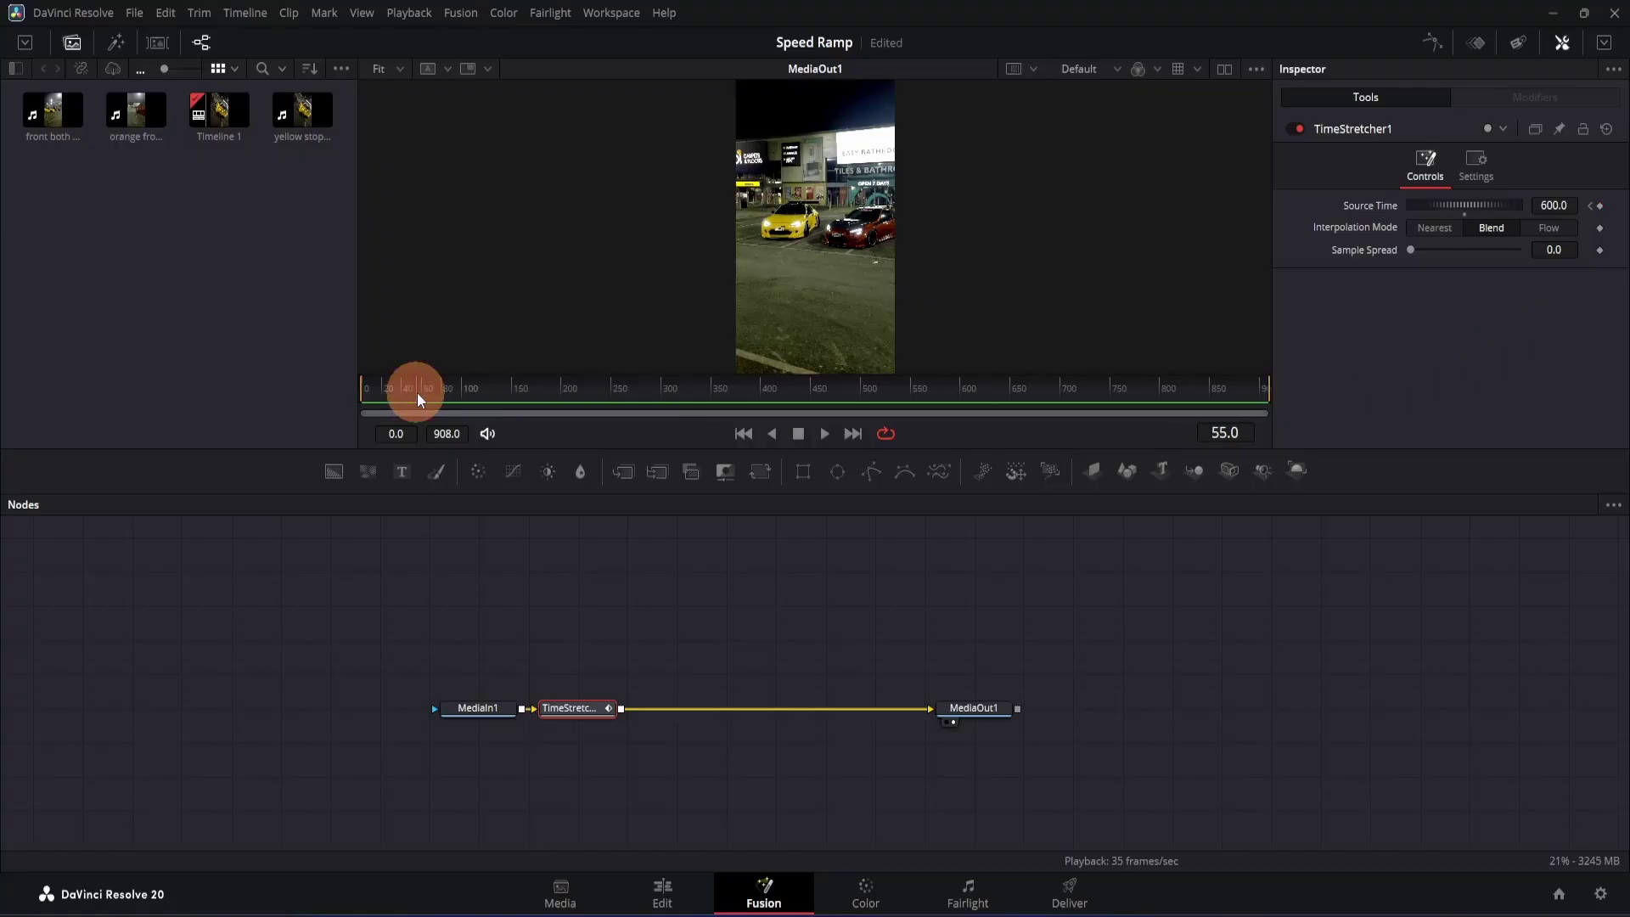
pyautogui.moveTo(424, 396); pyautogui.dragTo(422, 396)
pyautogui.click(1571, 203)
pyautogui.write('850')
pyautogui.press('Return')
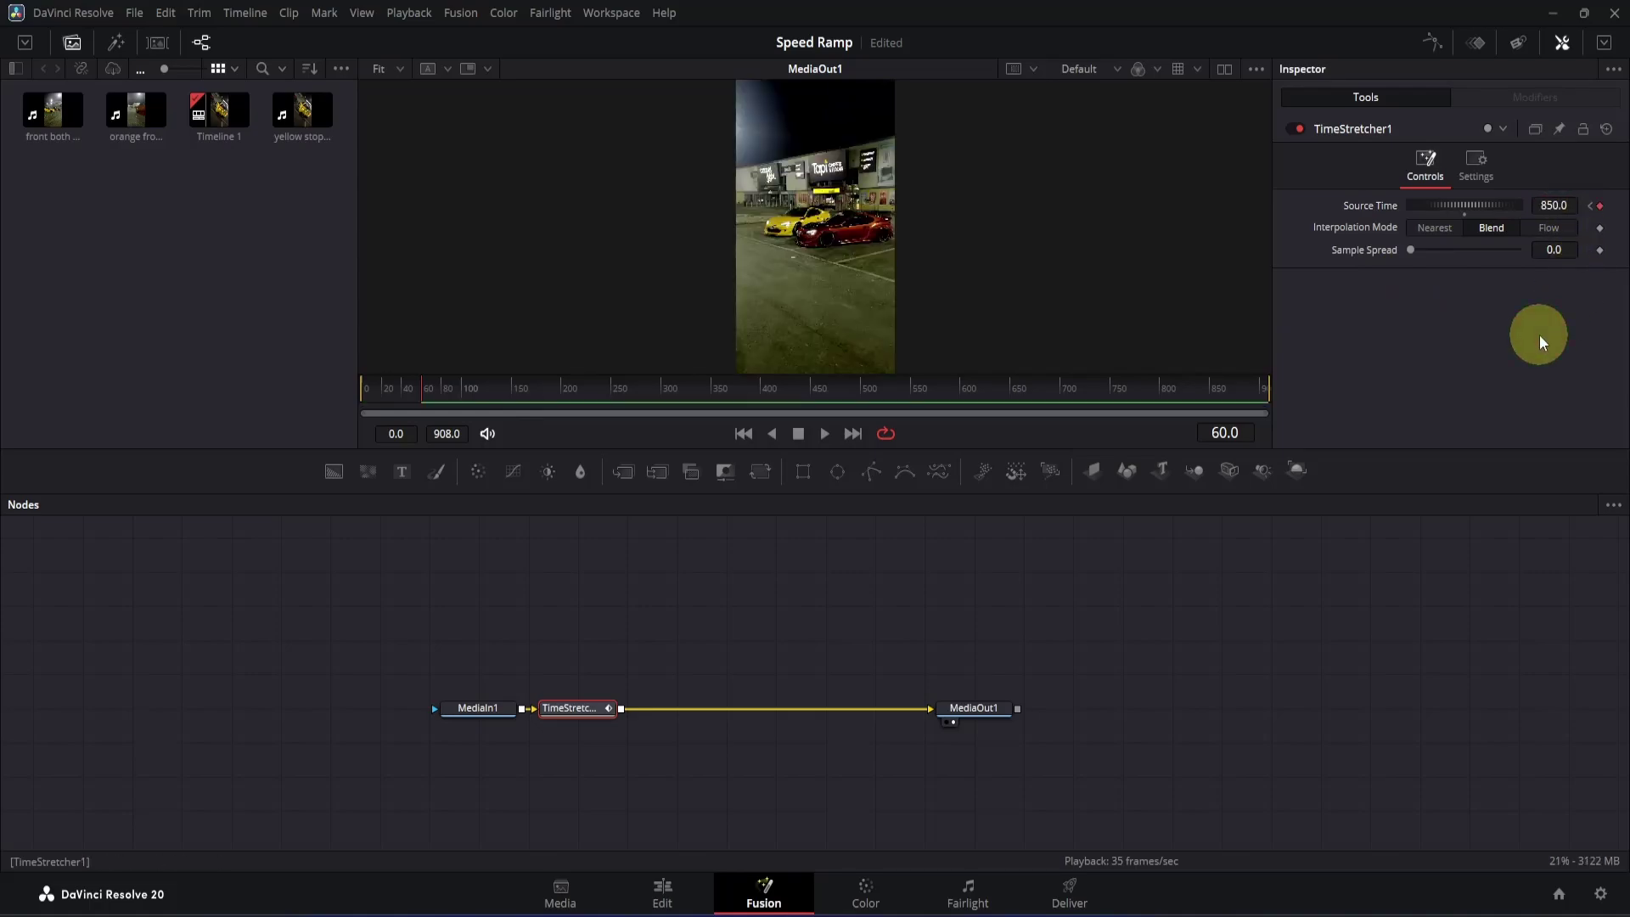
# - Smooth both Source Time keyframes into an S-curve, then play the ramp on the Edit timeline
pyautogui.click(1430, 39)
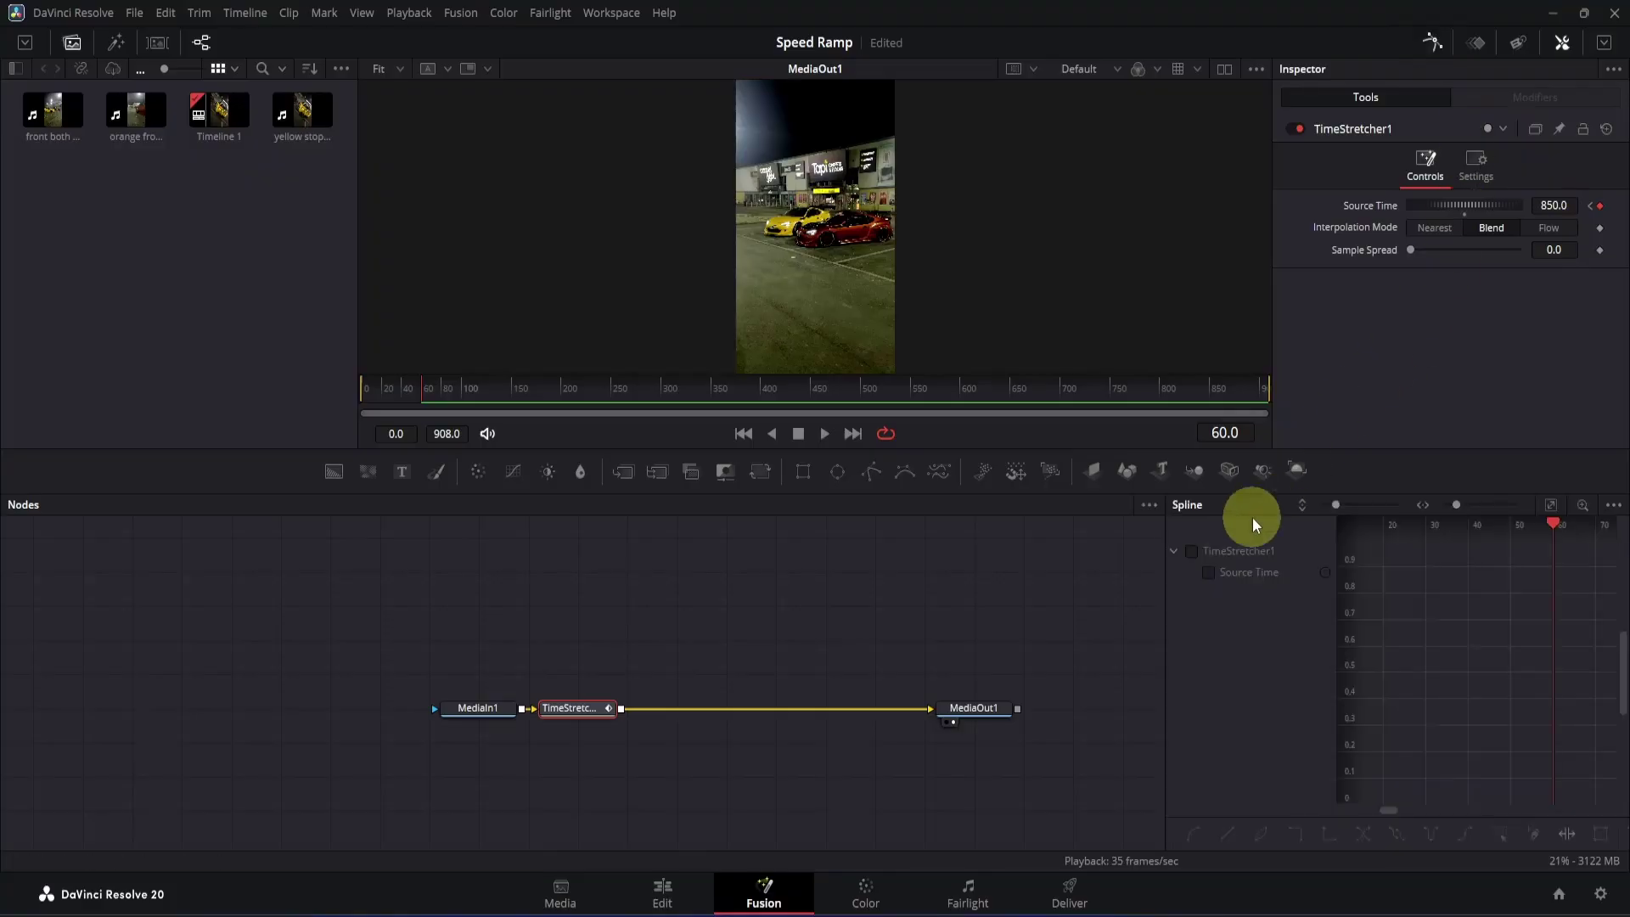
pyautogui.click(1209, 572)
pyautogui.click(1550, 504)
pyautogui.moveTo(1573, 540); pyautogui.dragTo(1391, 668)
pyautogui.hotkey('shift', 's')
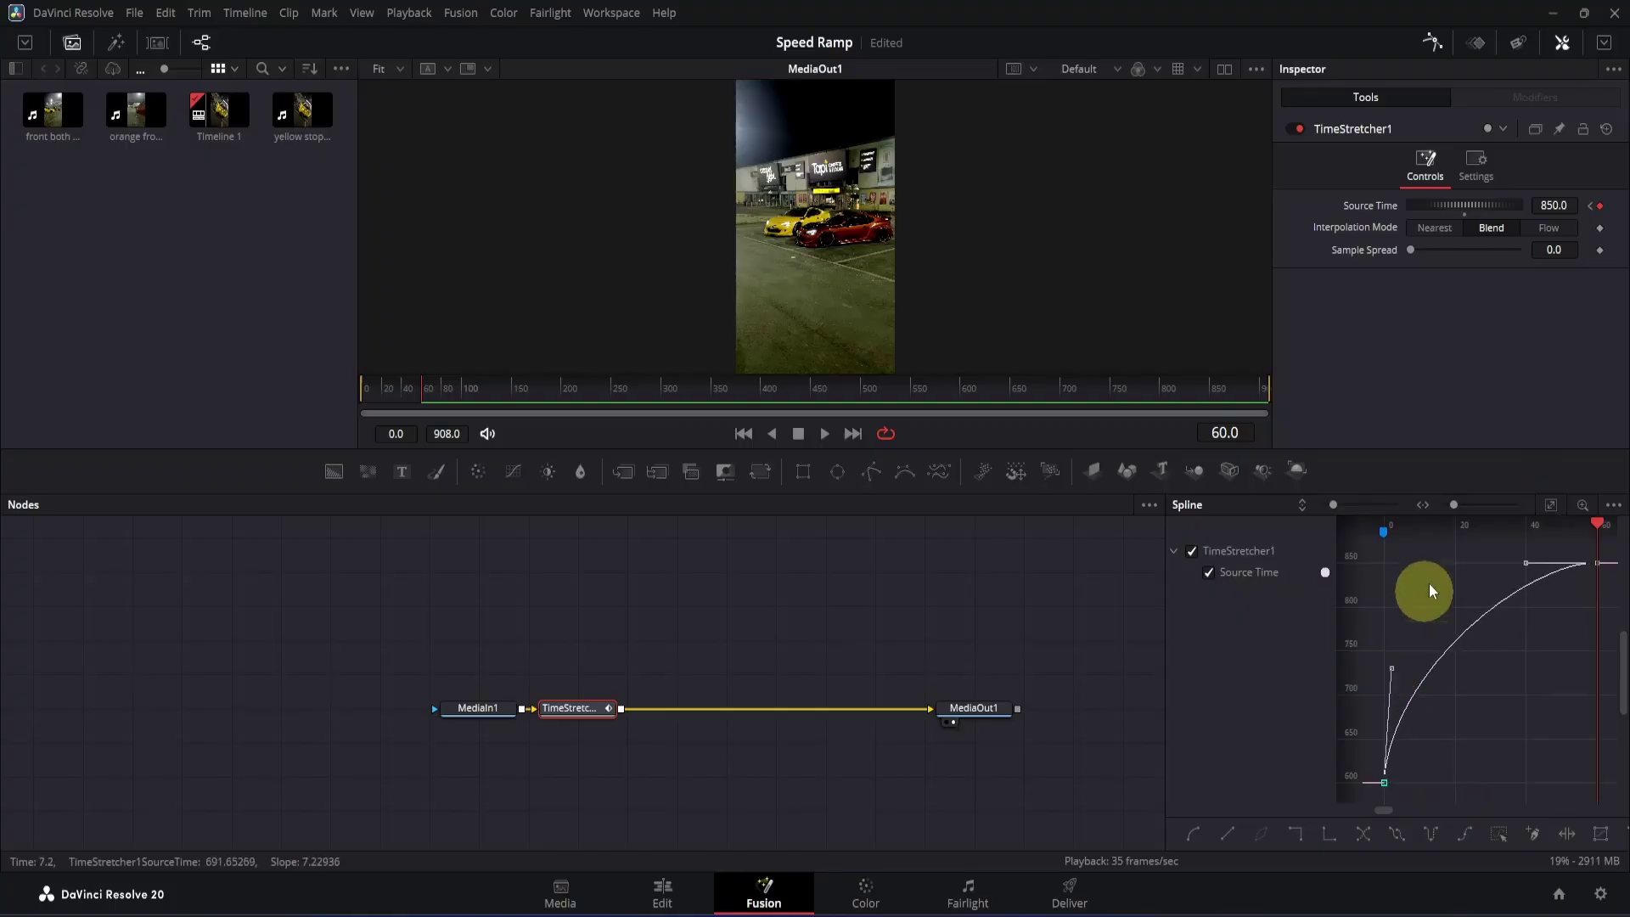
pyautogui.moveTo(1526, 562); pyautogui.dragTo(1587, 685)
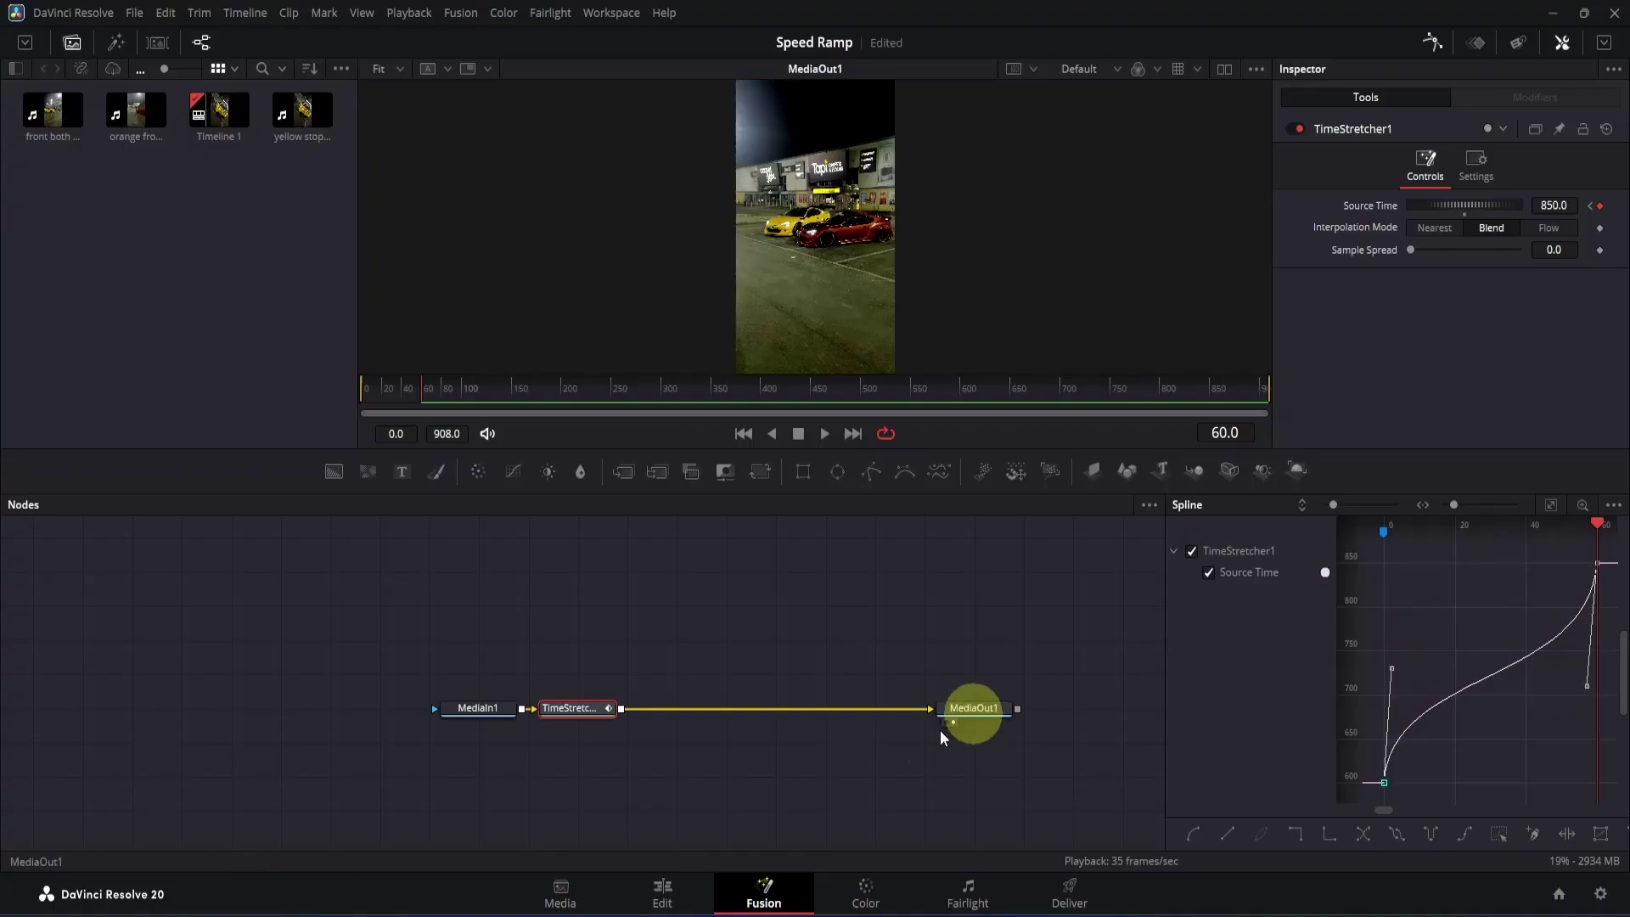
pyautogui.click(692, 887)
pyautogui.press('space')
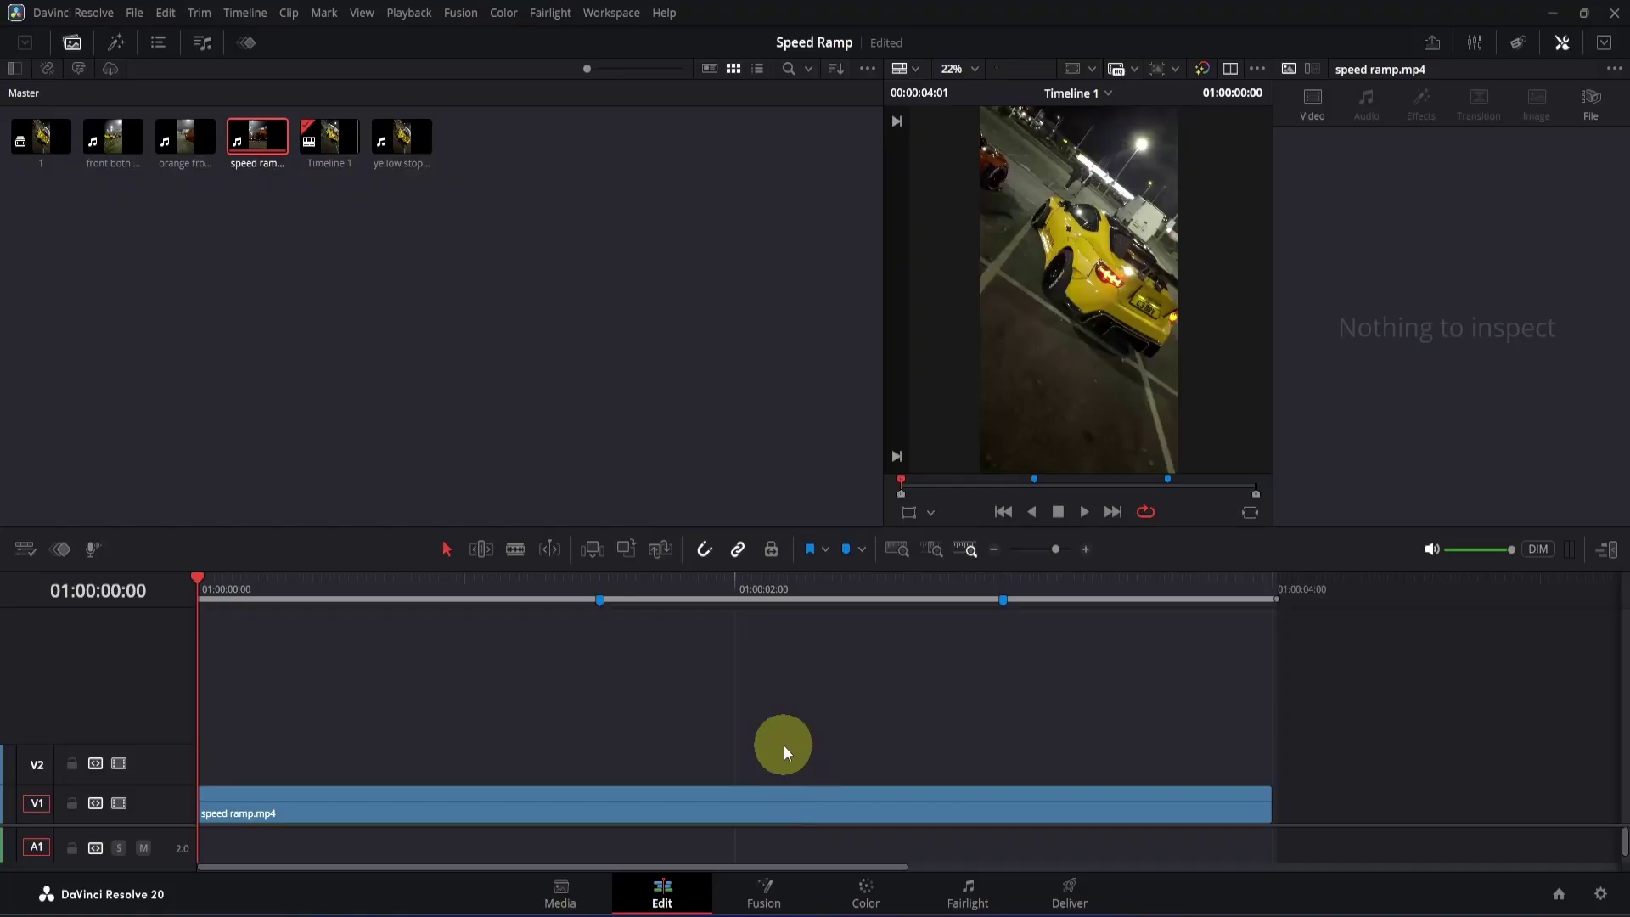
# - Open the combined speed ramp.mp4 clip in Fusion
pyautogui.click(775, 889)
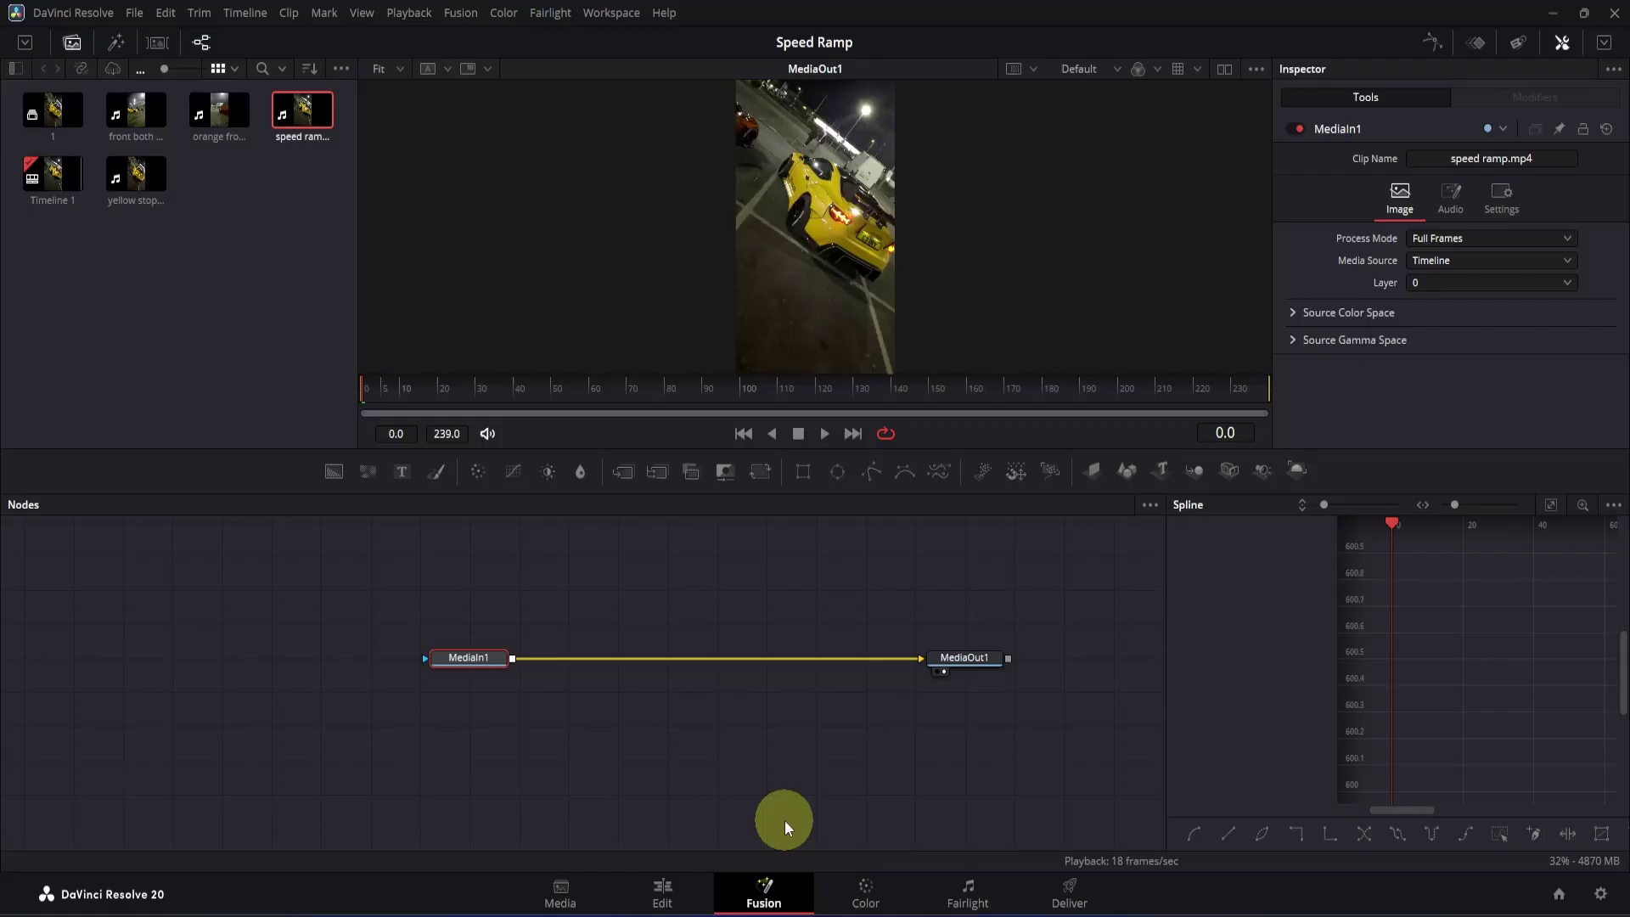
# - Add an Optical Flow node followed by a Vector Motion Blur node
pyautogui.hotkey('shift', 'space')
pyautogui.write('optic')
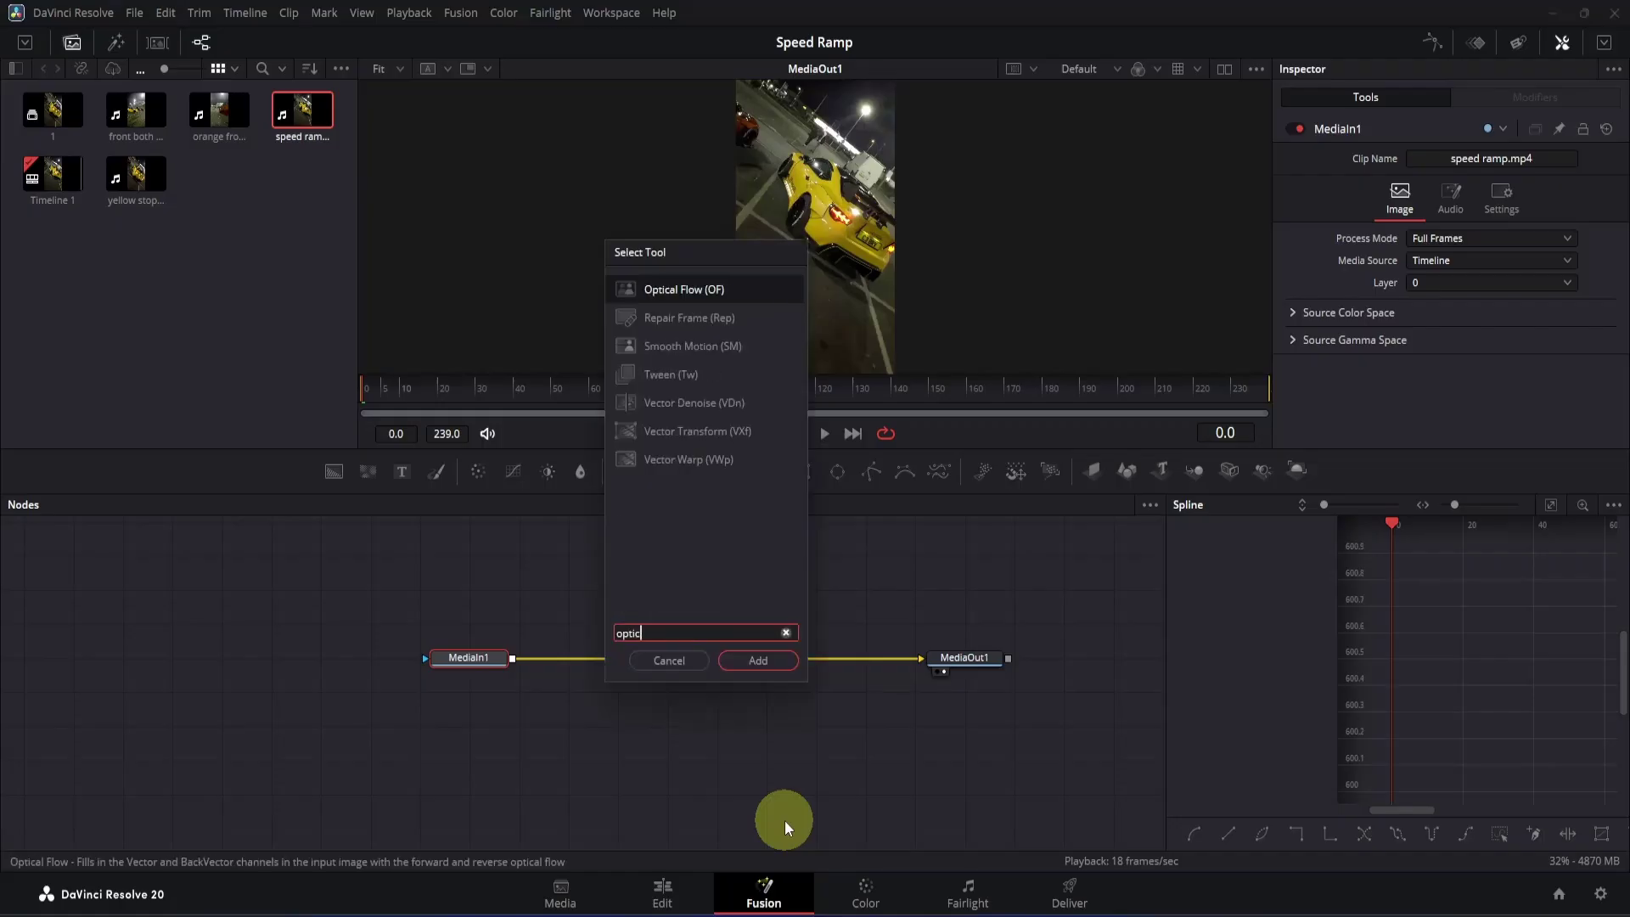
pyautogui.write('al flow')
pyautogui.press('Return')
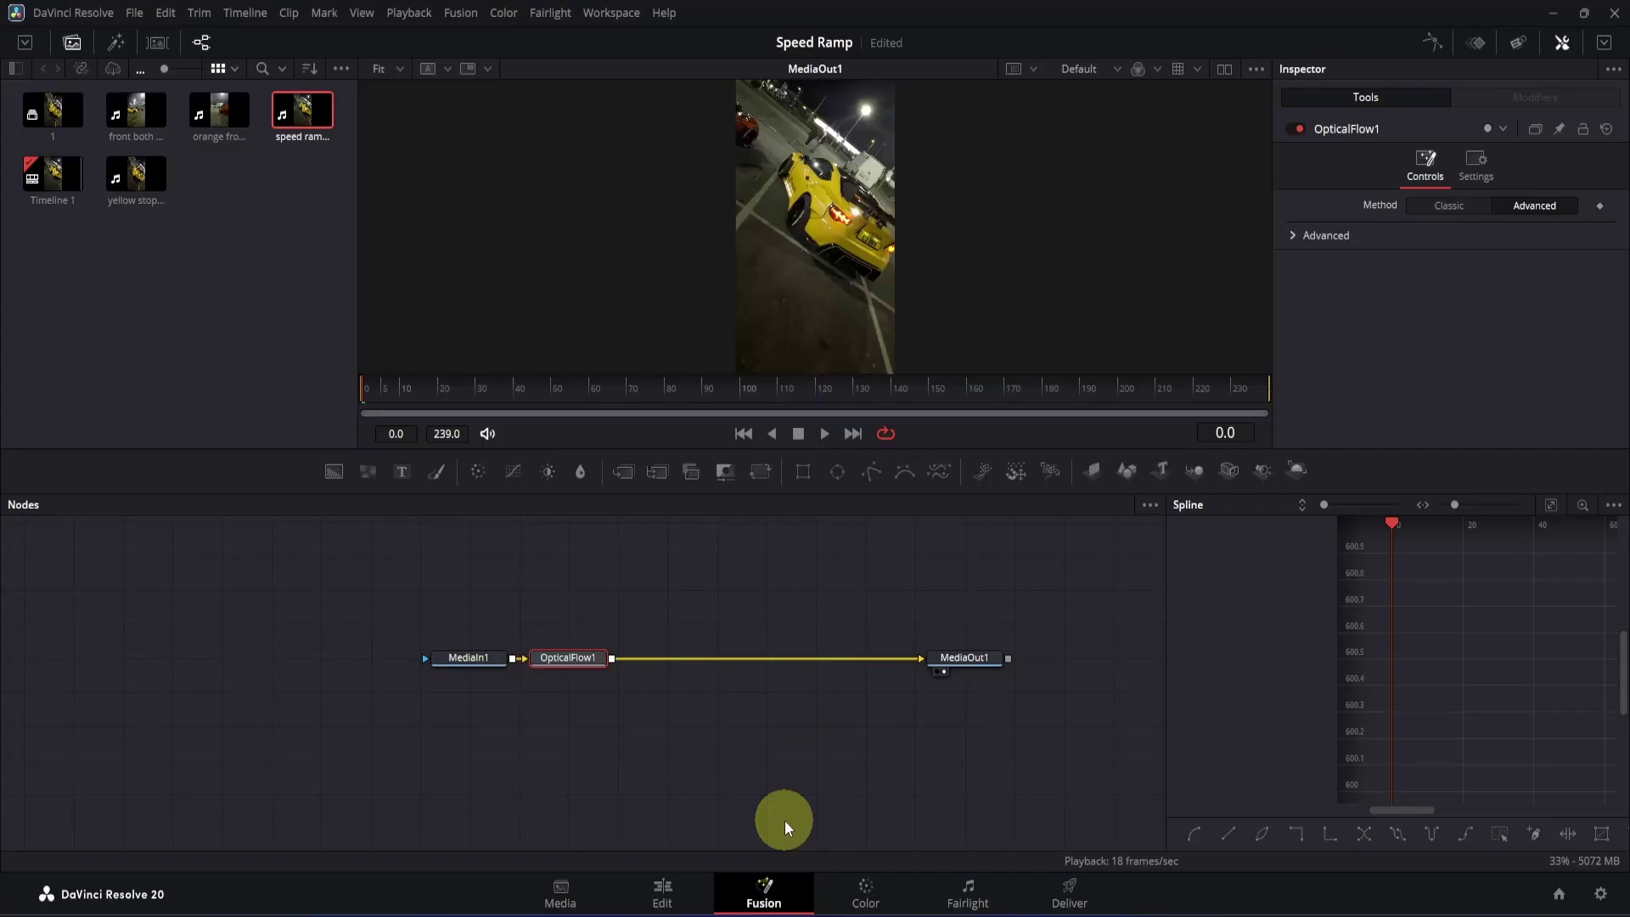
pyautogui.hotkey('shift', 'space')
pyautogui.write('vector motion blur')
pyautogui.press('Return')
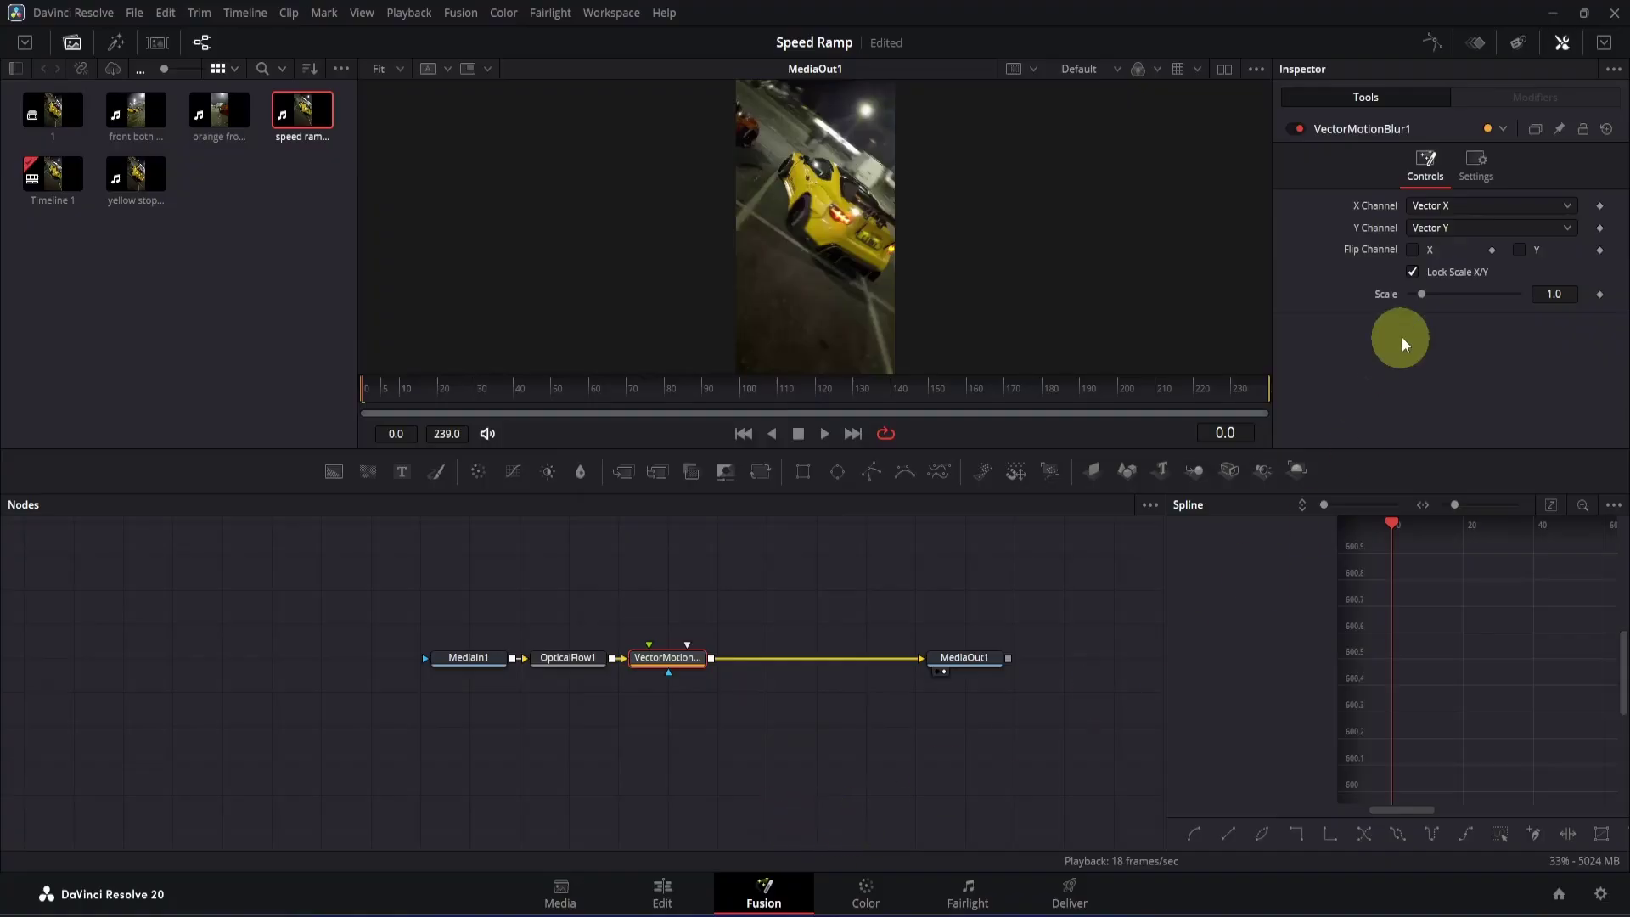
# - Set the Vector Motion Blur Scale to 0.5 and play the result on the Edit timeline
pyautogui.click(1566, 293)
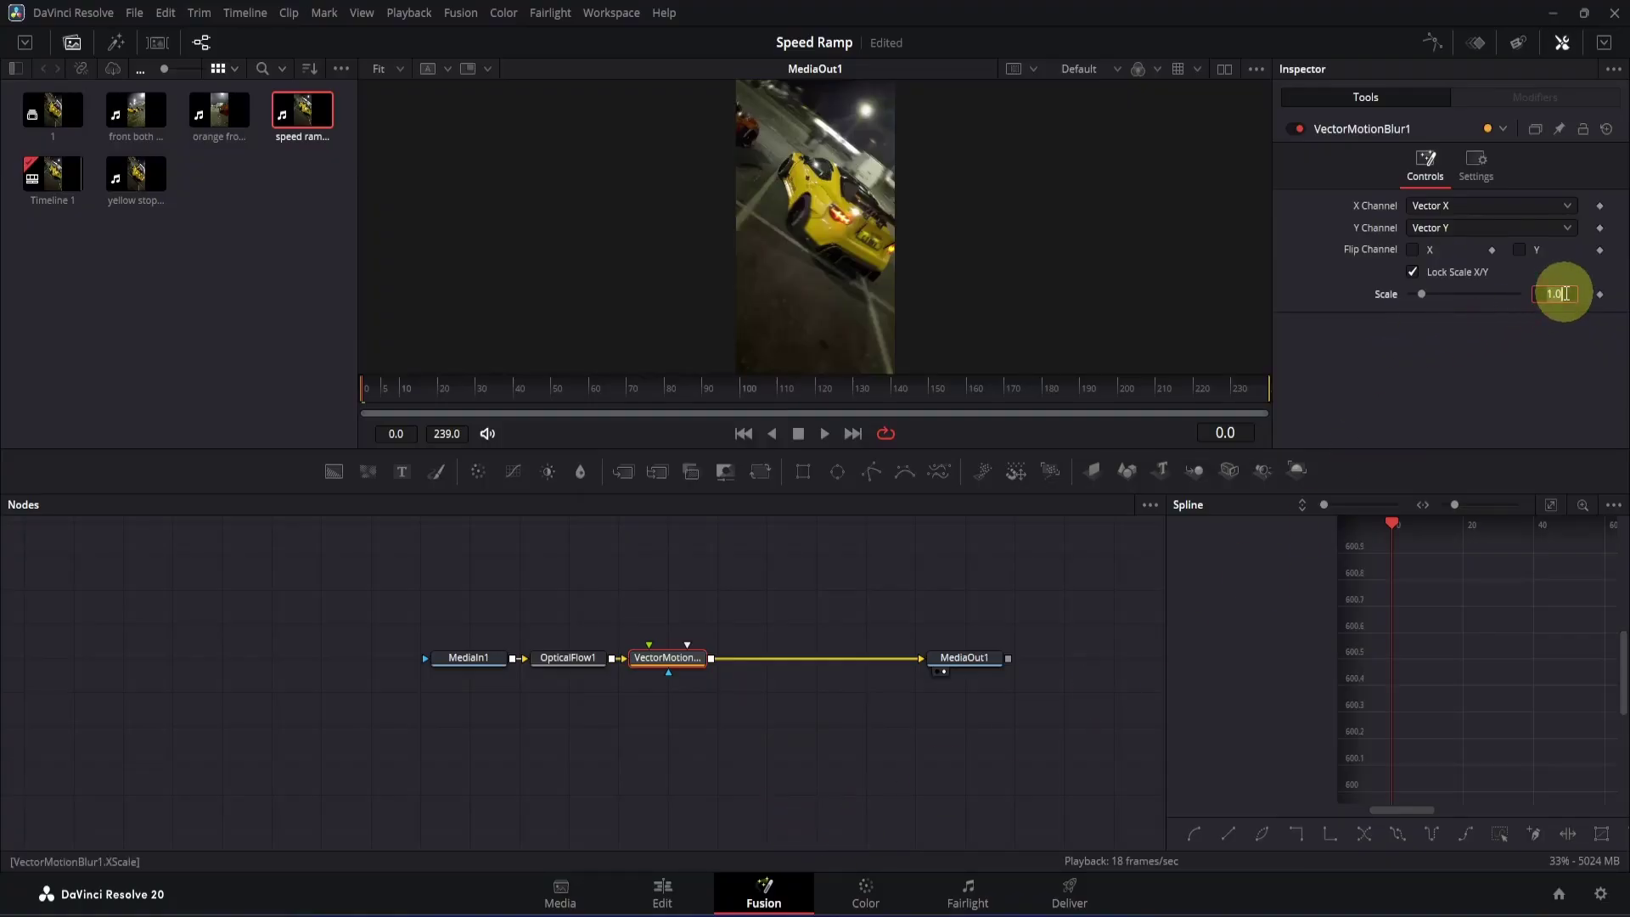
pyautogui.write('.5')
pyautogui.press('Return')
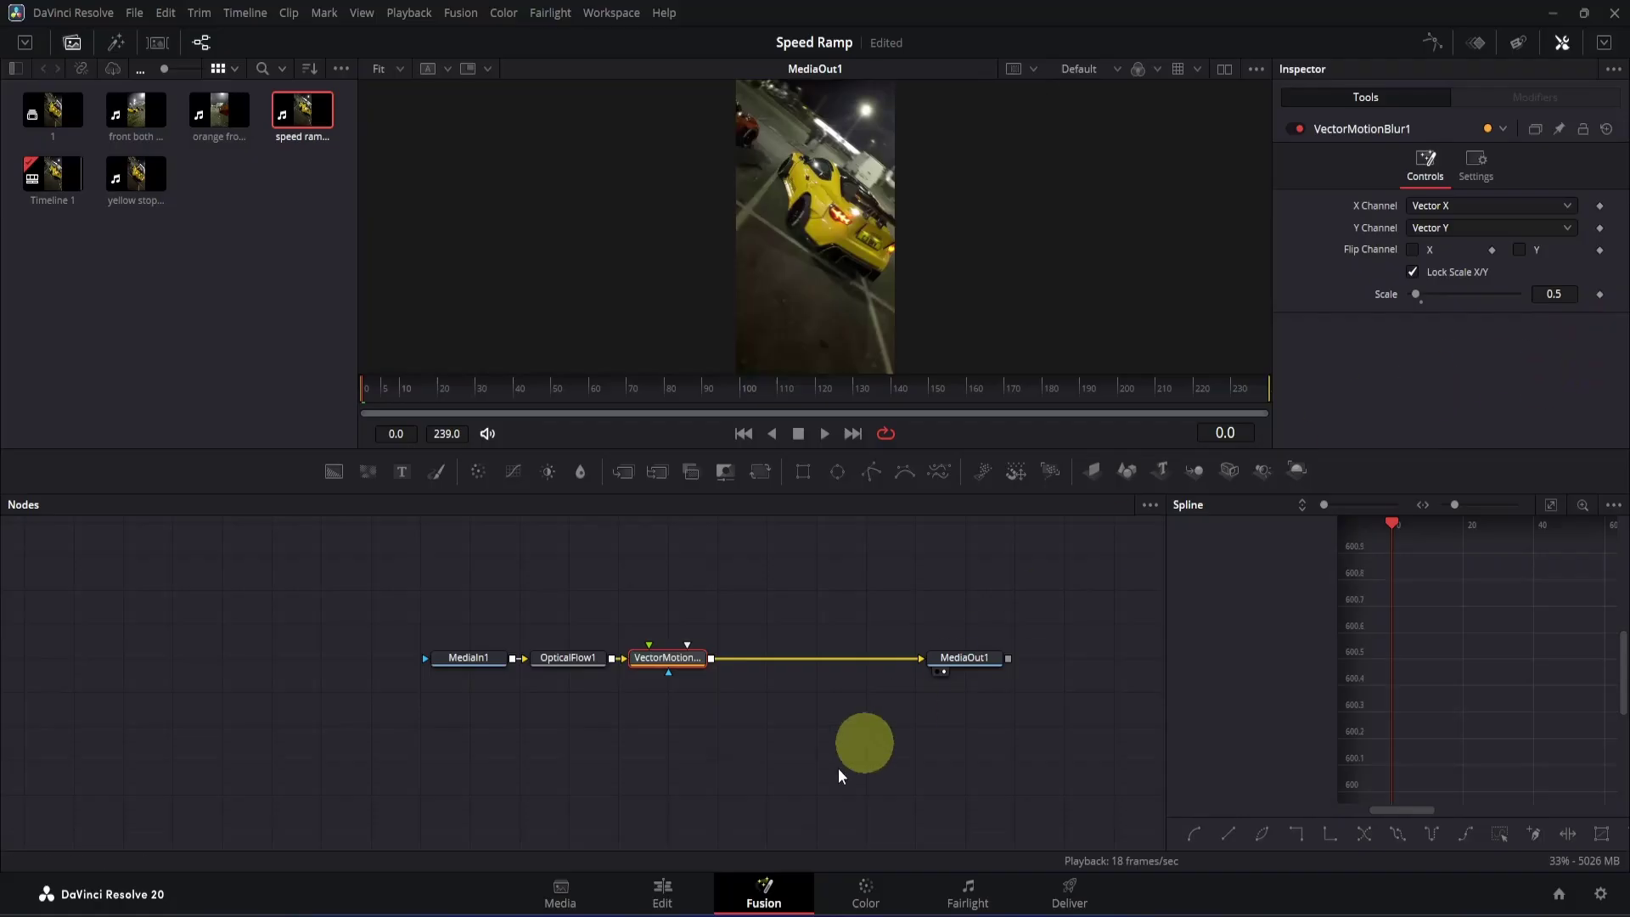
pyautogui.click(697, 889)
pyautogui.press('space')
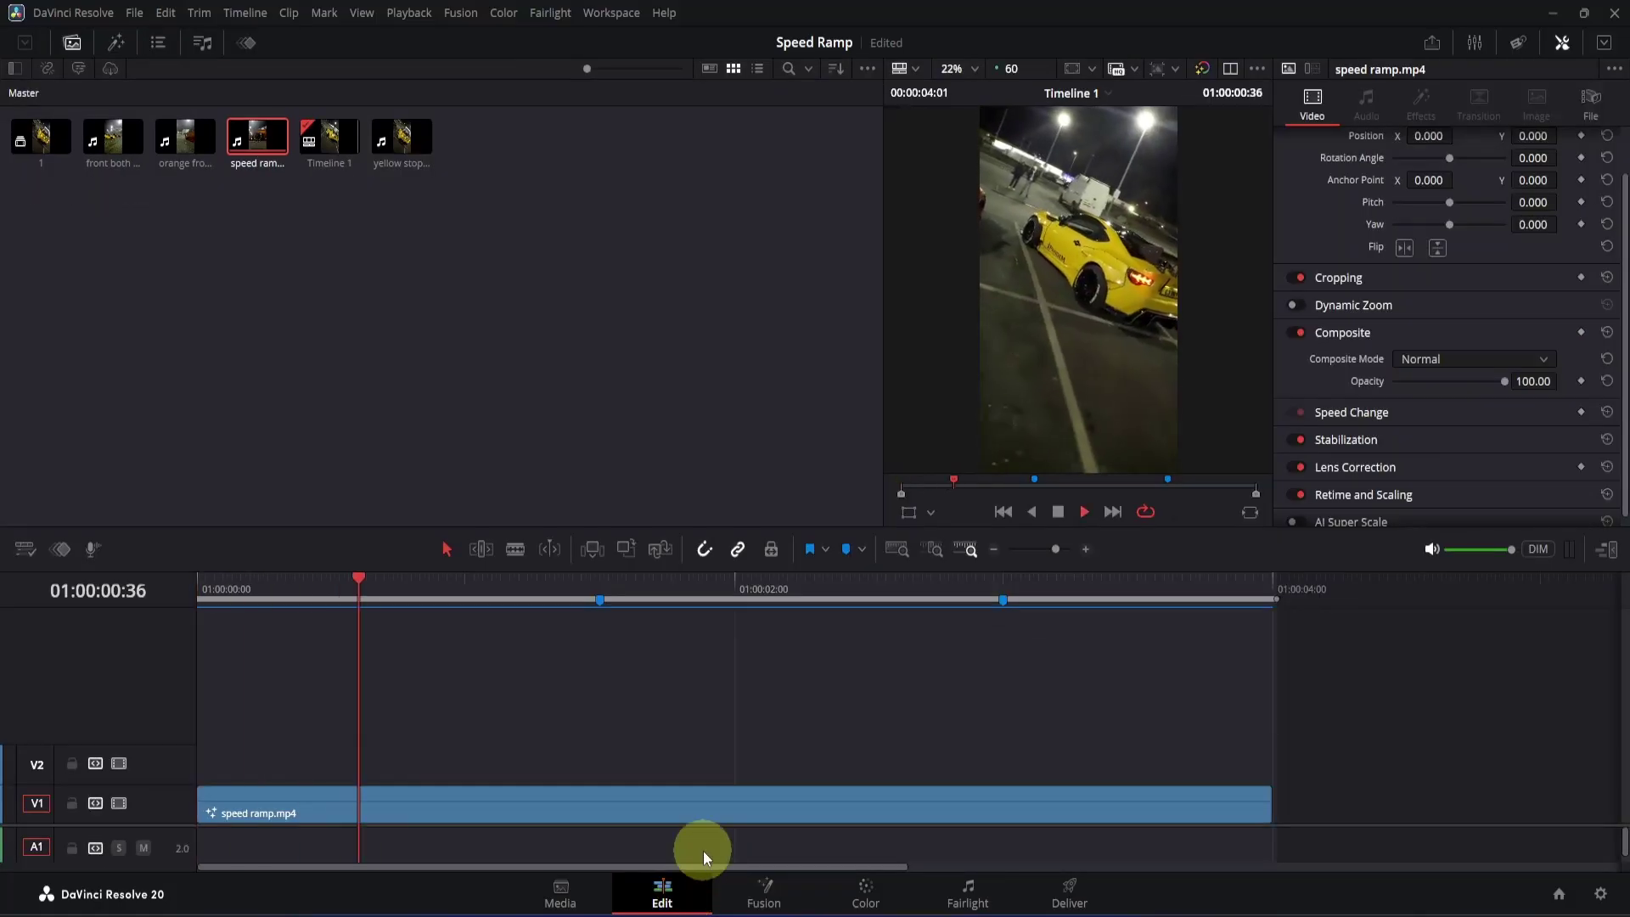